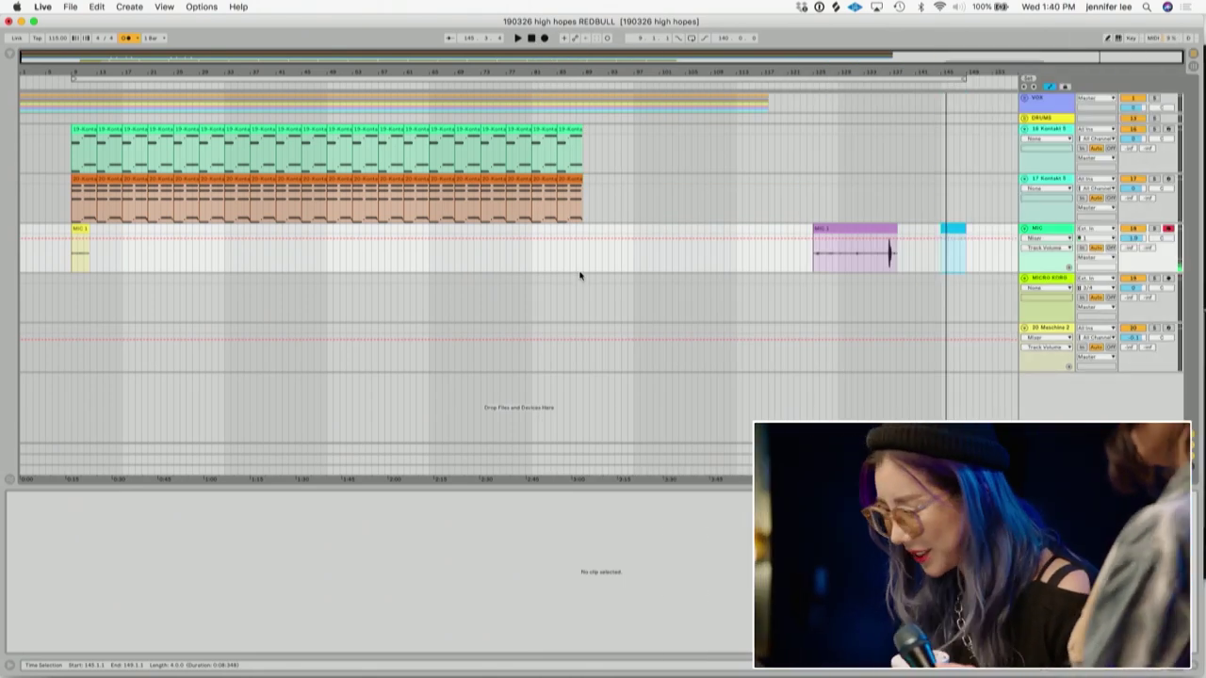
- Record a new take on the MIC track from bar 149
left_click(959, 261)
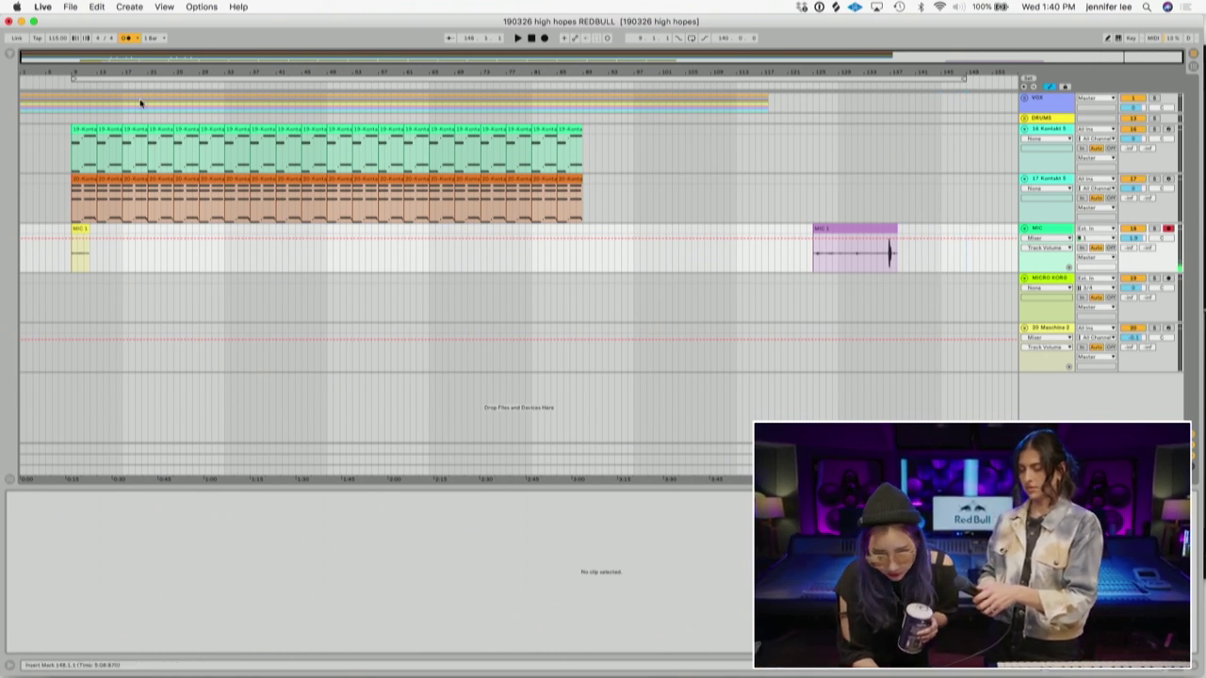
left_click(544, 38)
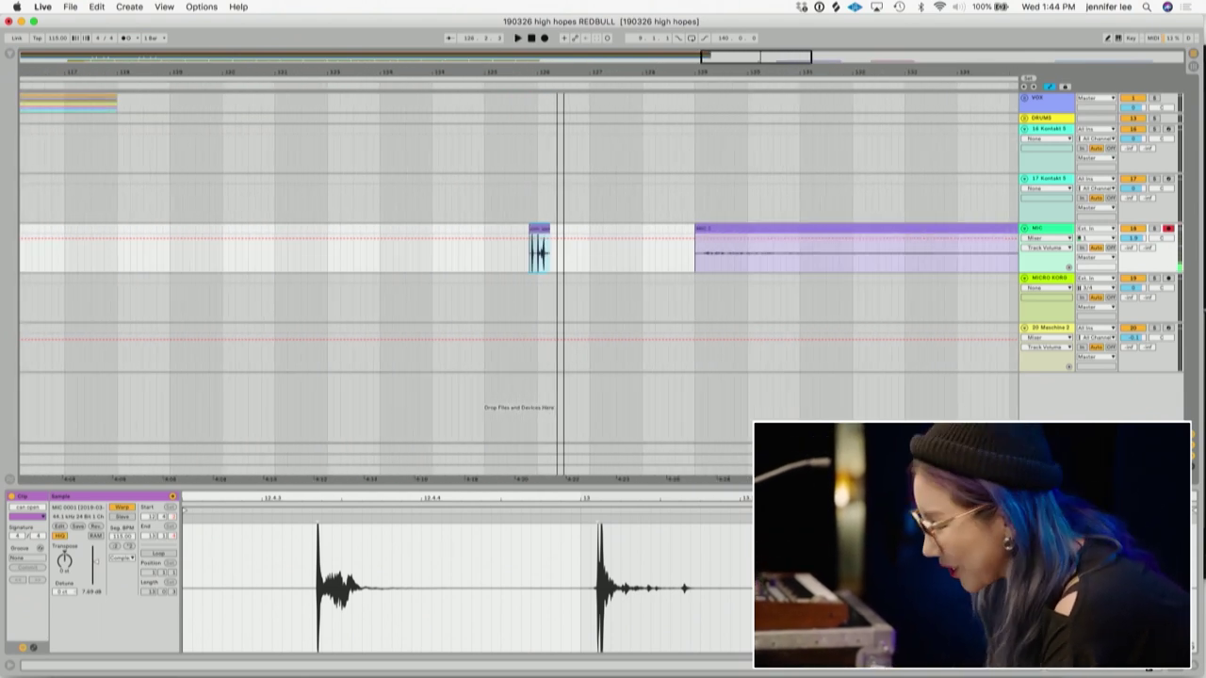
- Trim the recorded clip after bar 129 on the MIC track so it runs from bar 131 to bar 136
key("minus")
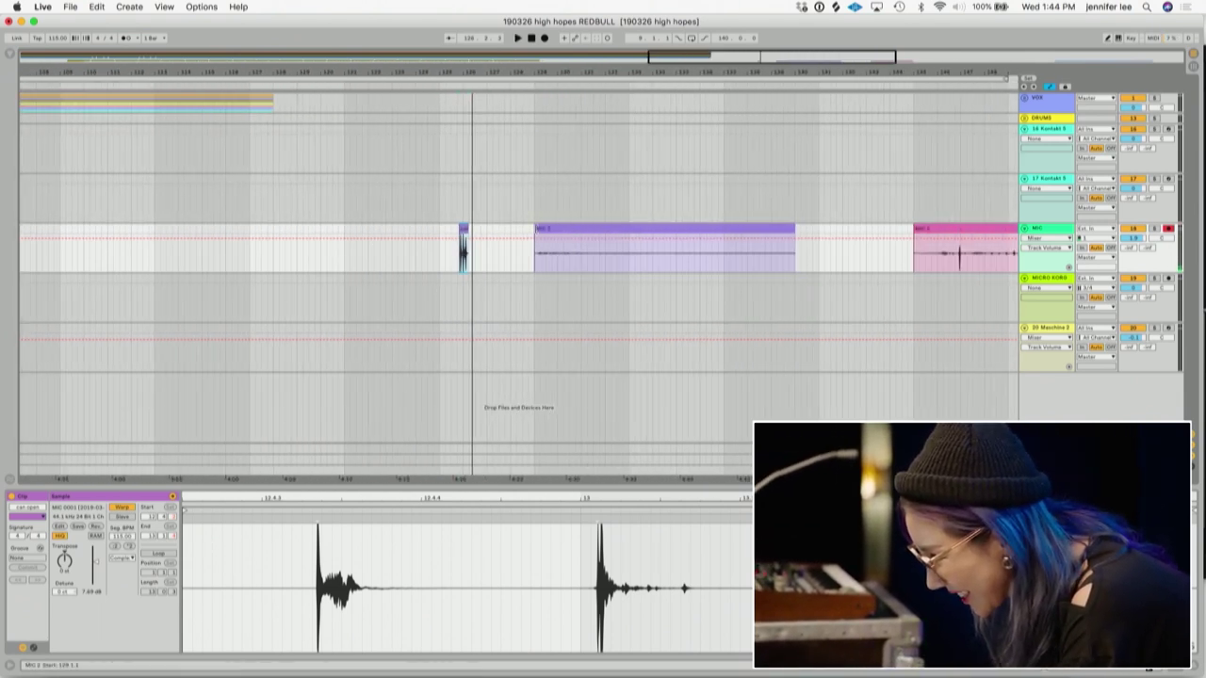
mouse_move(533, 229)
left_mouse_down()
mouse_move(616, 229)
mouse_move(563, 236)
left_mouse_up()
key("space")
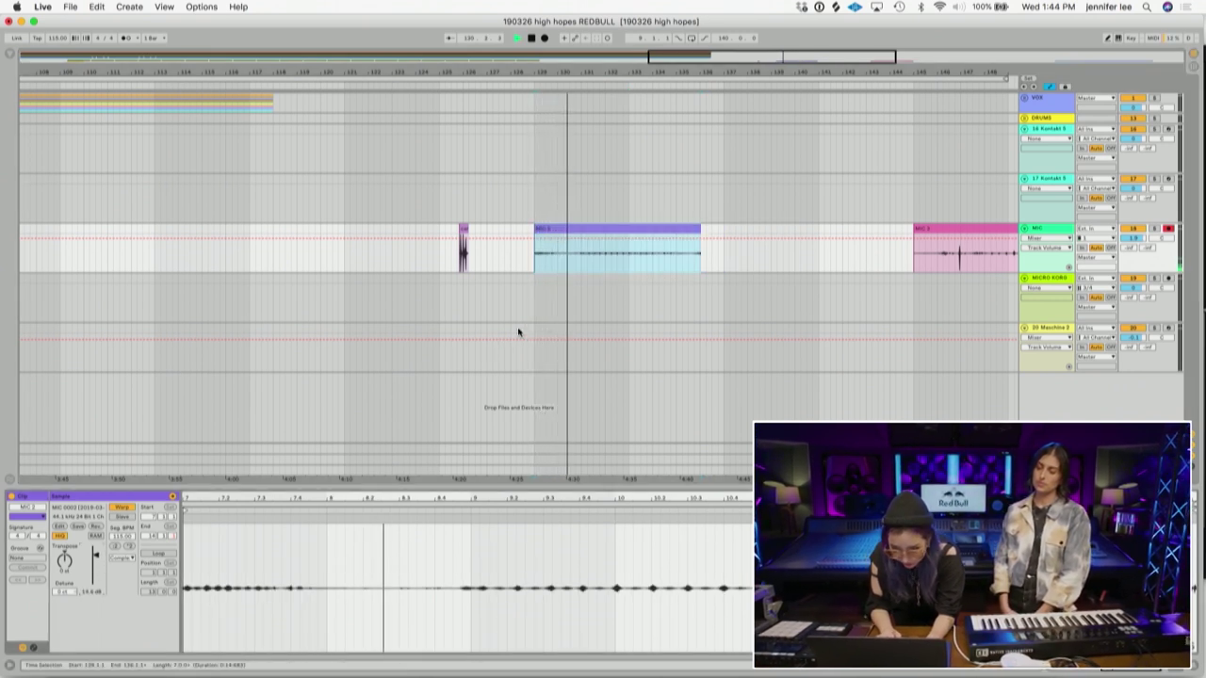
left_click(582, 267)
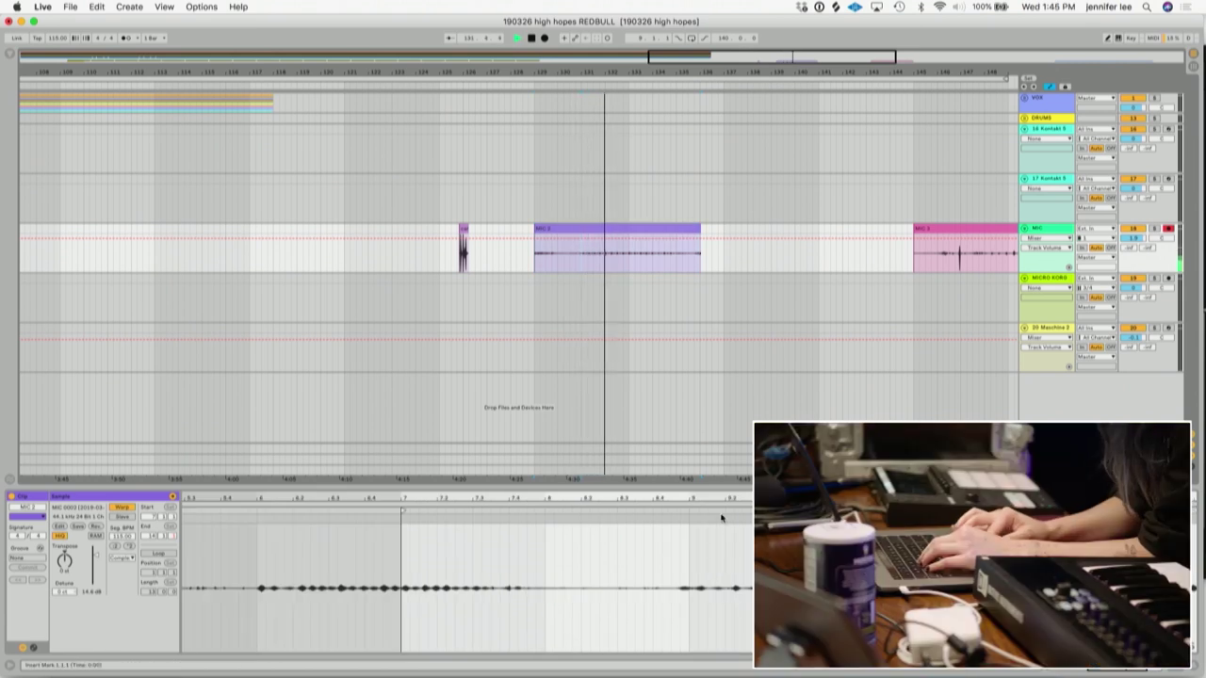
left_click_drag(711, 496, 638, 496)
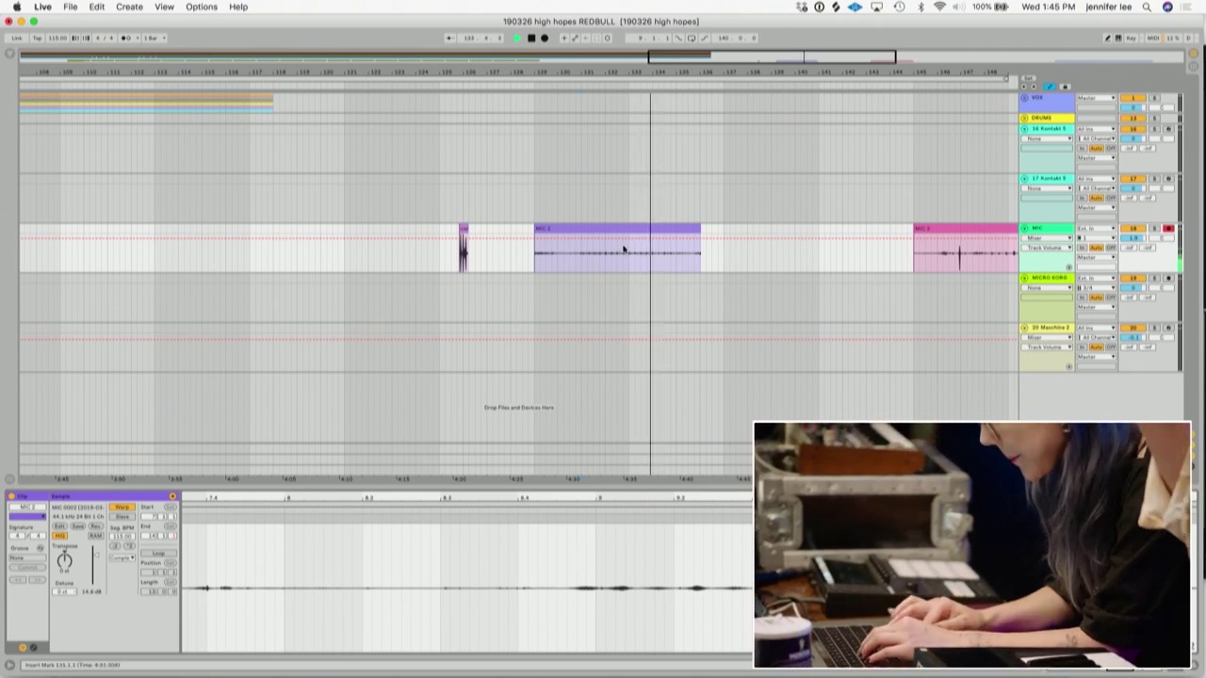
left_click_drag(535, 232, 581, 230)
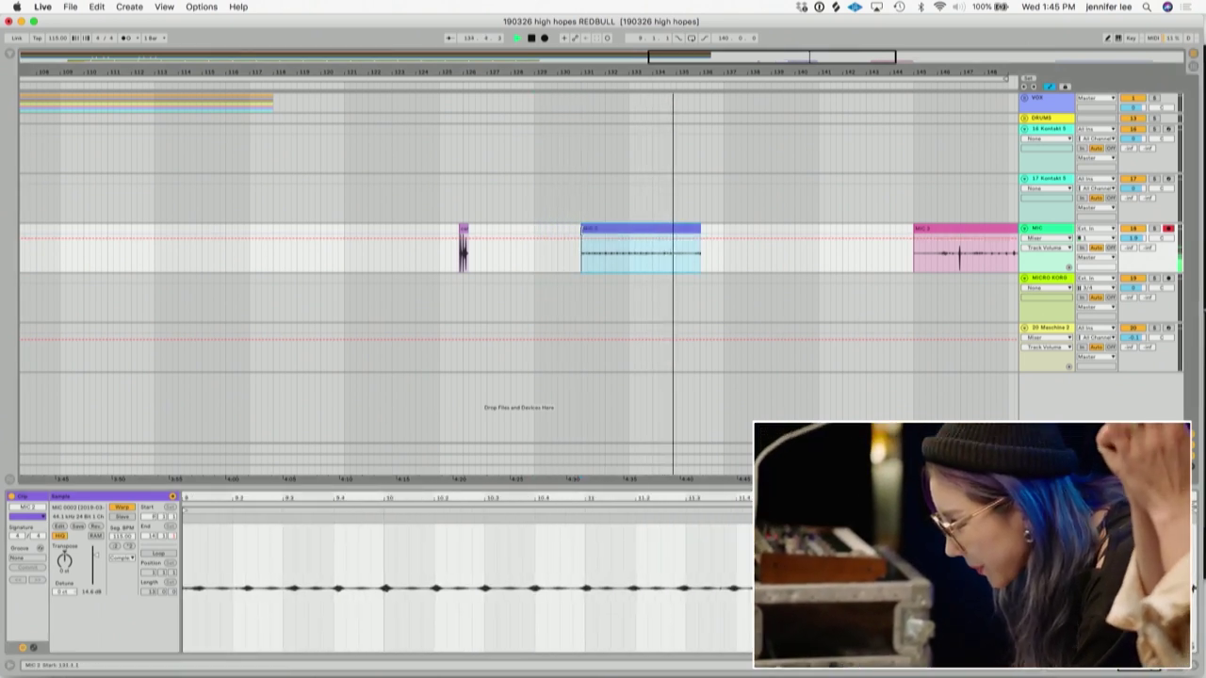
- Play the trimmed clip with the metronome on and raise its clip gain to 17.8 dB
key("space")
key("space")
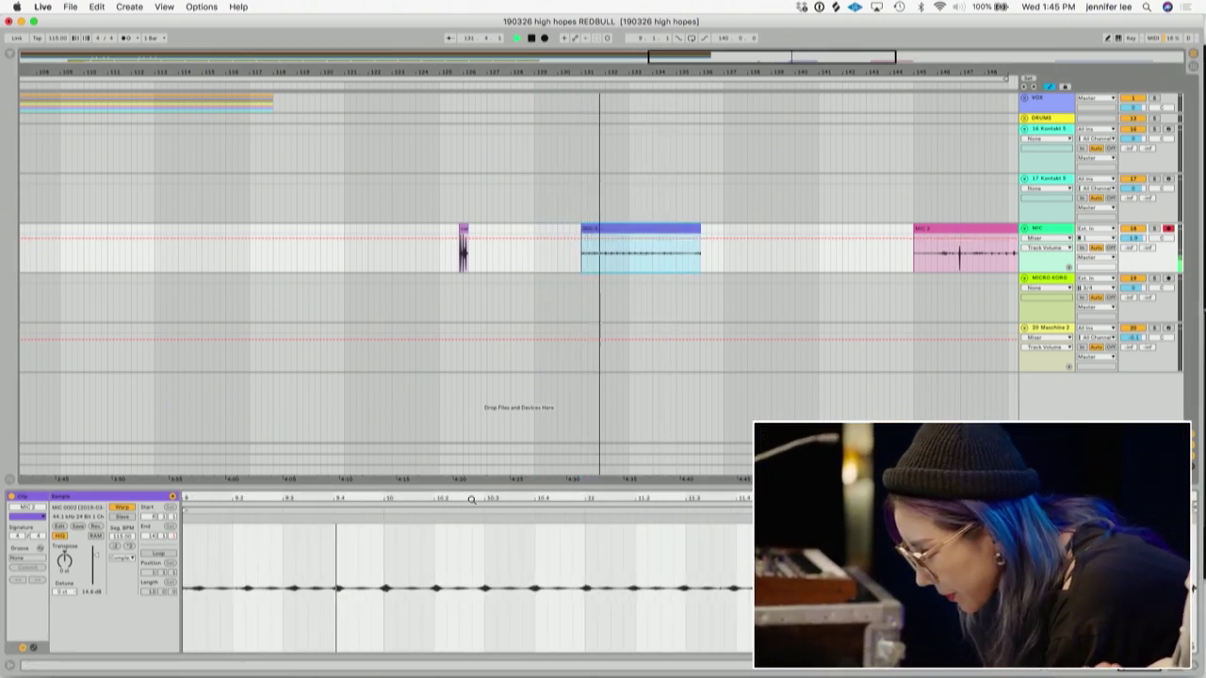
left_click(132, 39)
key("space")
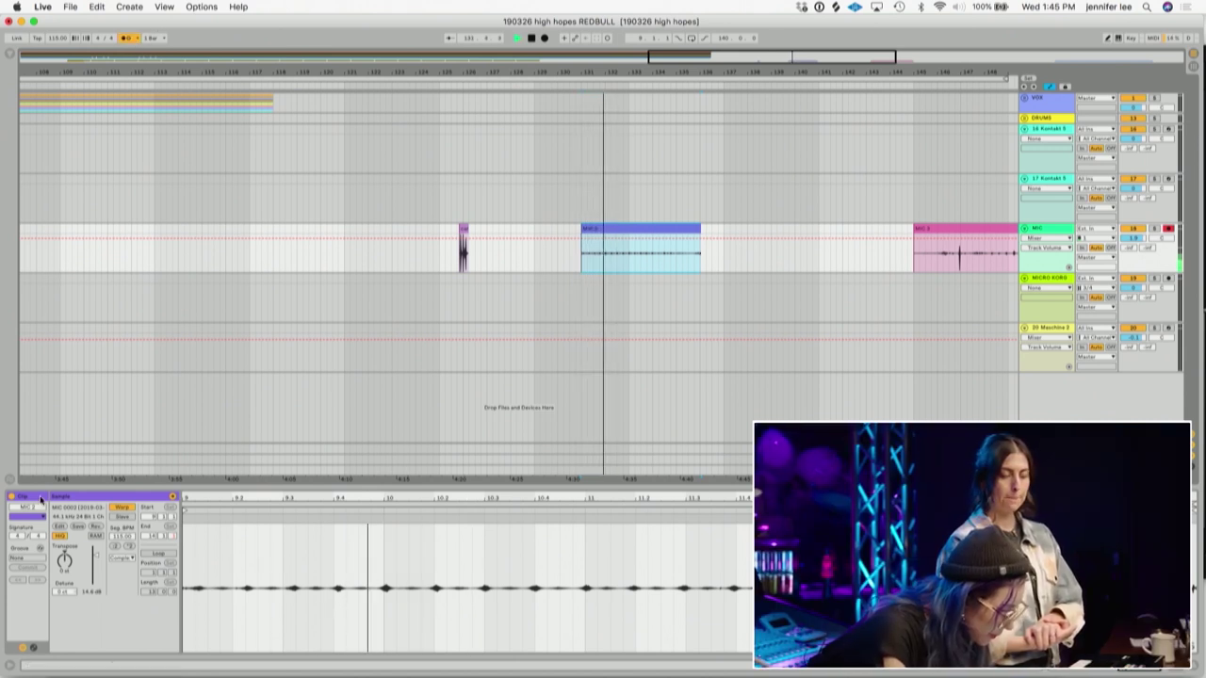
left_click_drag(95, 558, 96, 552)
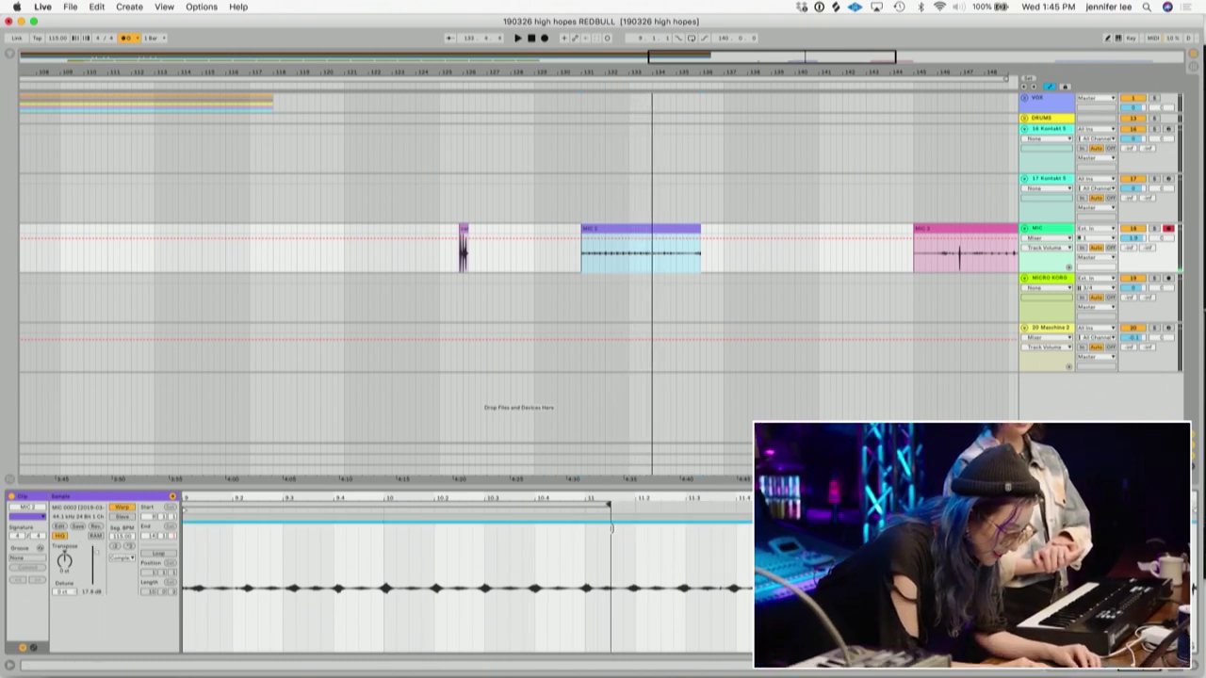
- Enable looping for the trimmed clip and limit its loop to the two bars starting at bar 9 of the sample
left_click(157, 553)
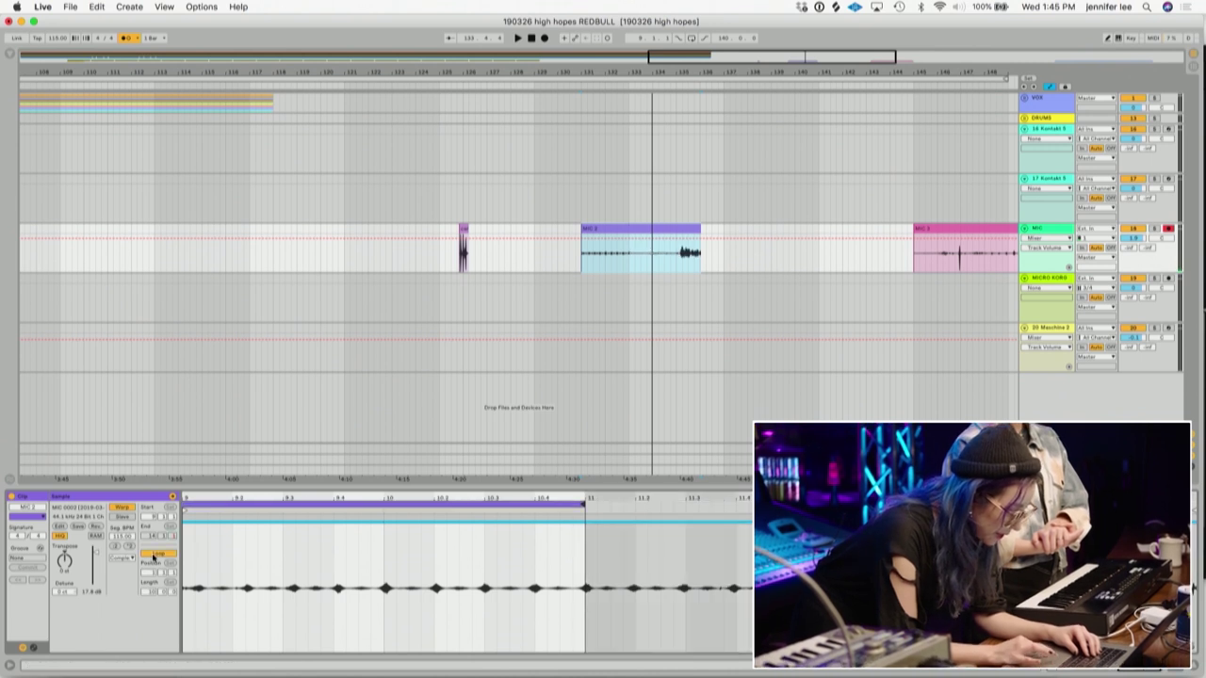
key("space")
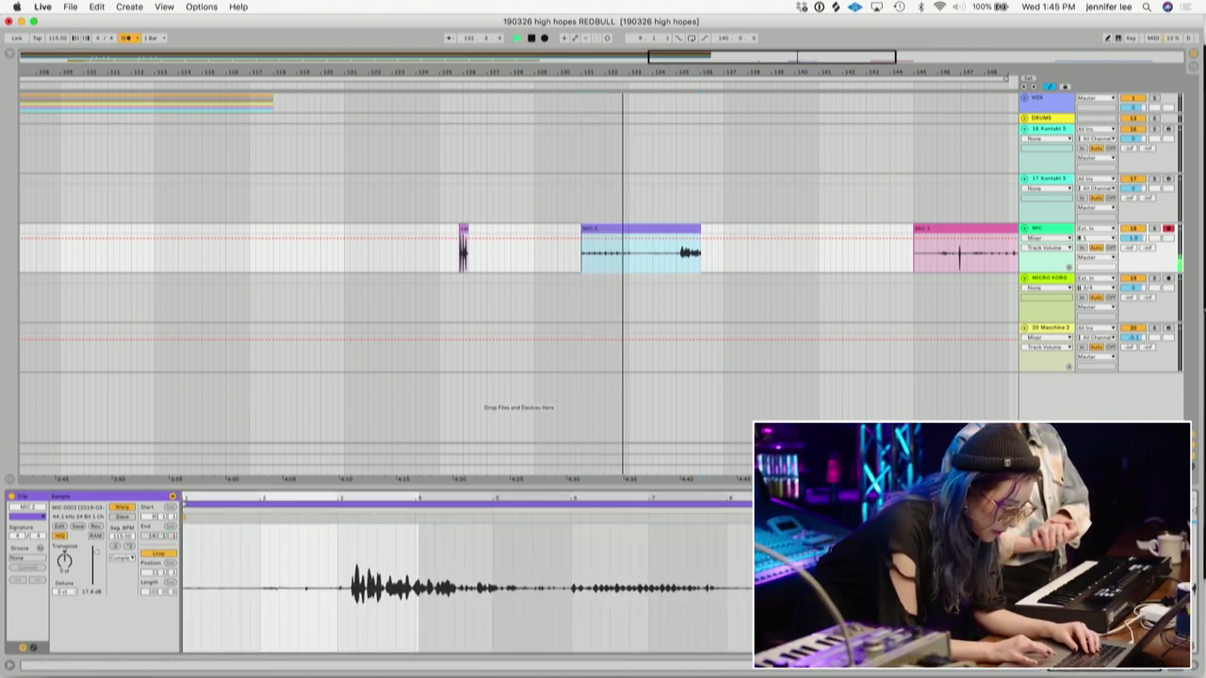
key("space")
left_click_drag(184, 505, 838, 505)
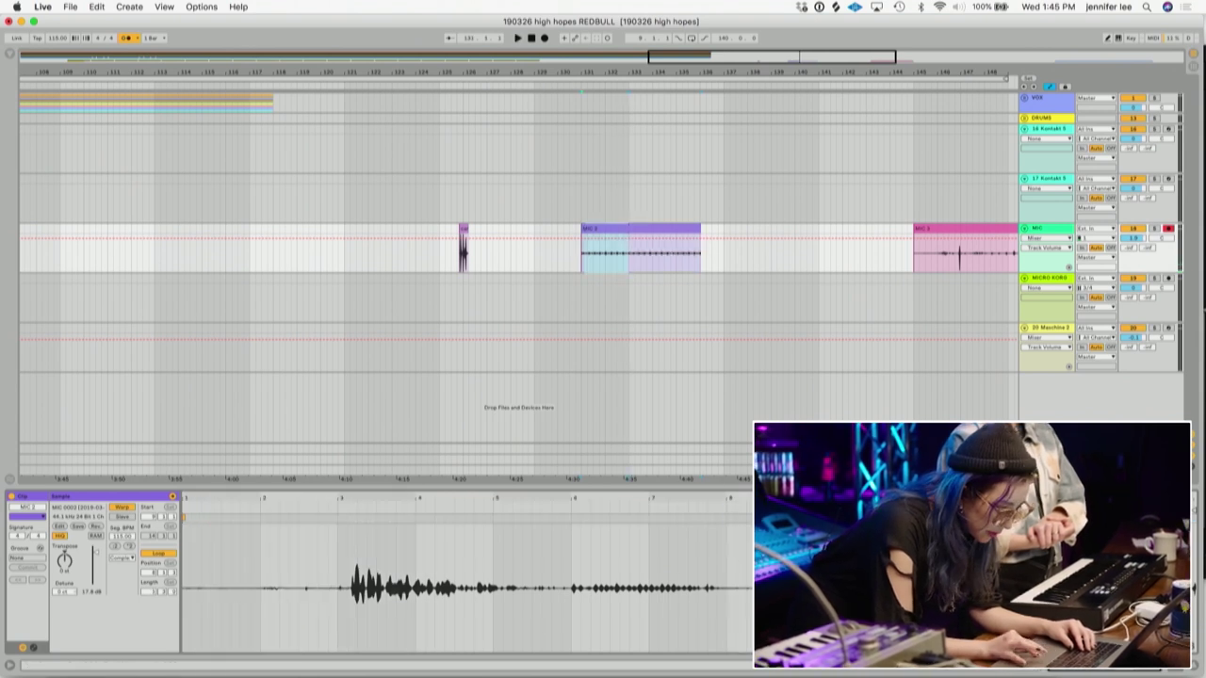
key("space")
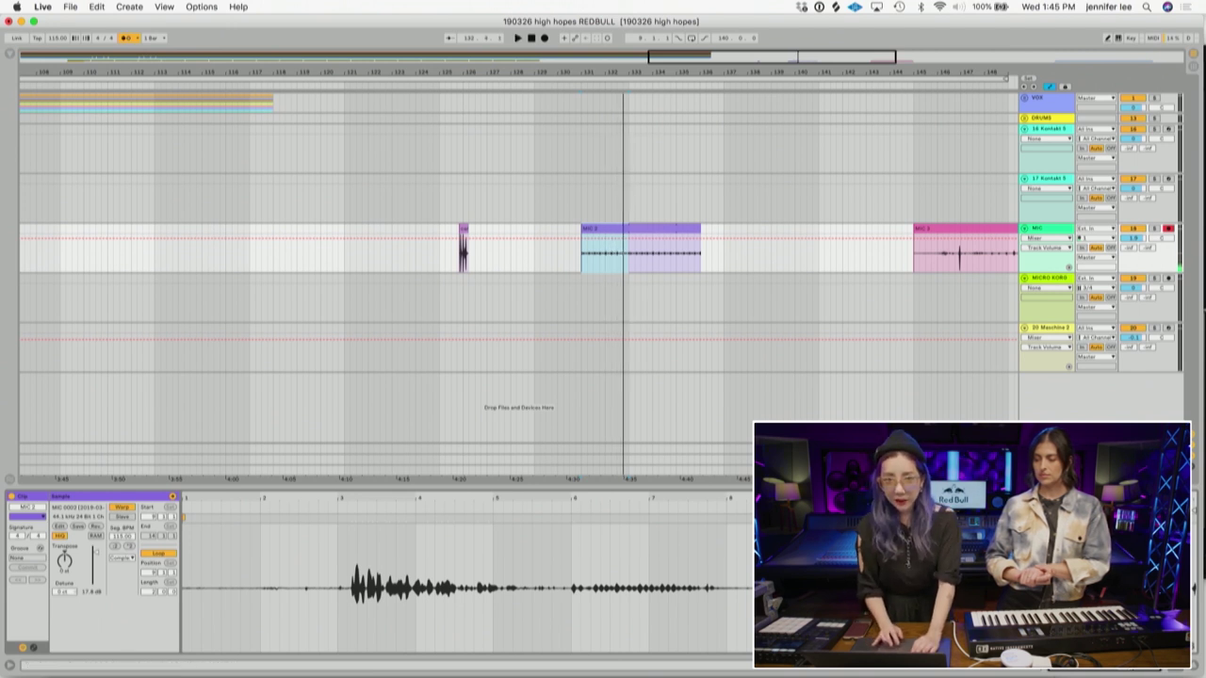
left_click_drag(886, 499, 895, 565)
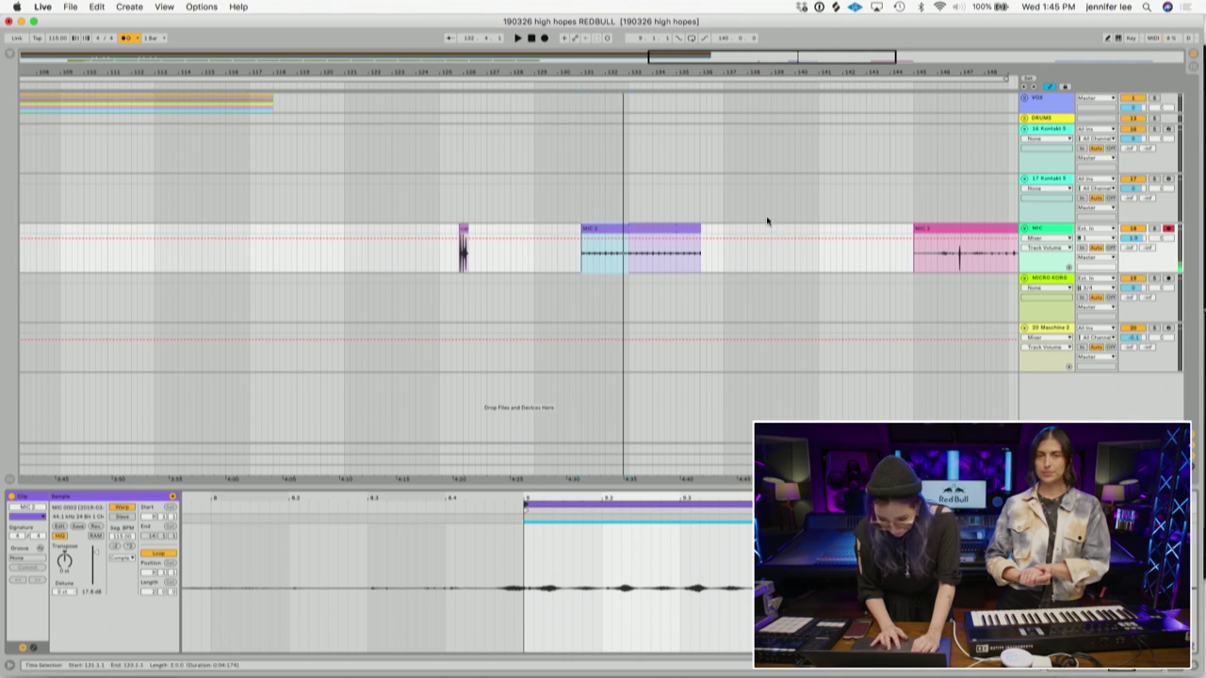
- Add an audio track below MIC, move the looped clip to bar 9 on it and extend it to bar 95
key("minus")
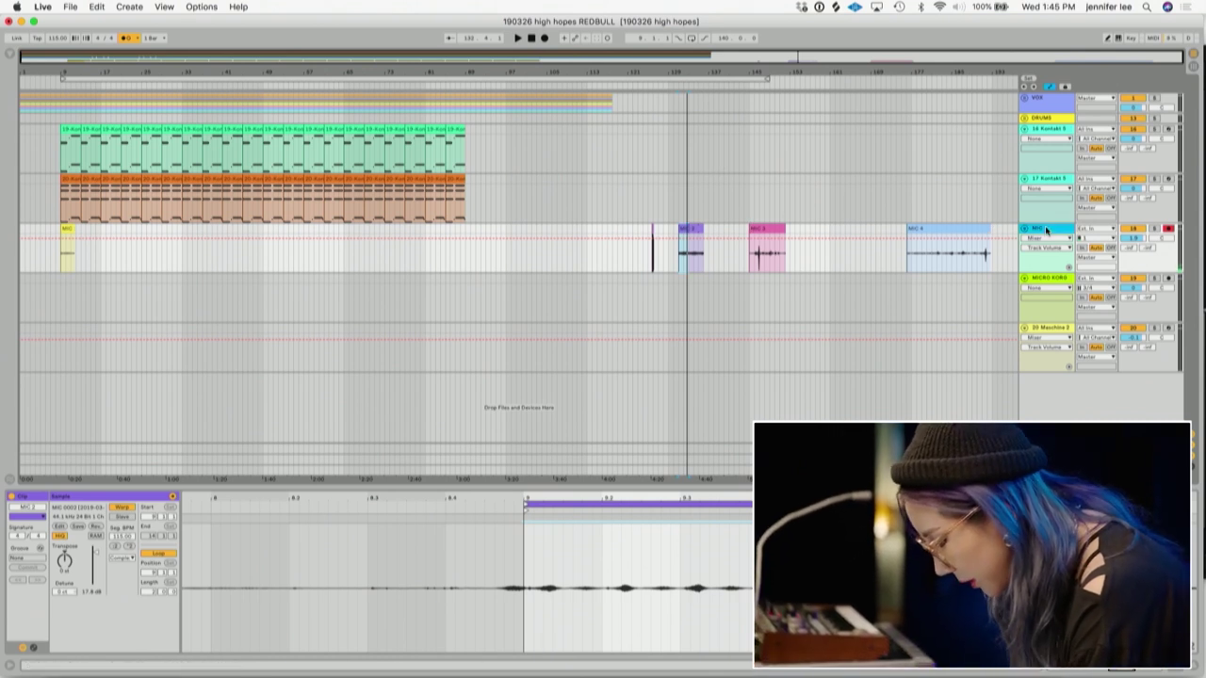
key("super+t")
left_click_drag(689, 239, 497, 271)
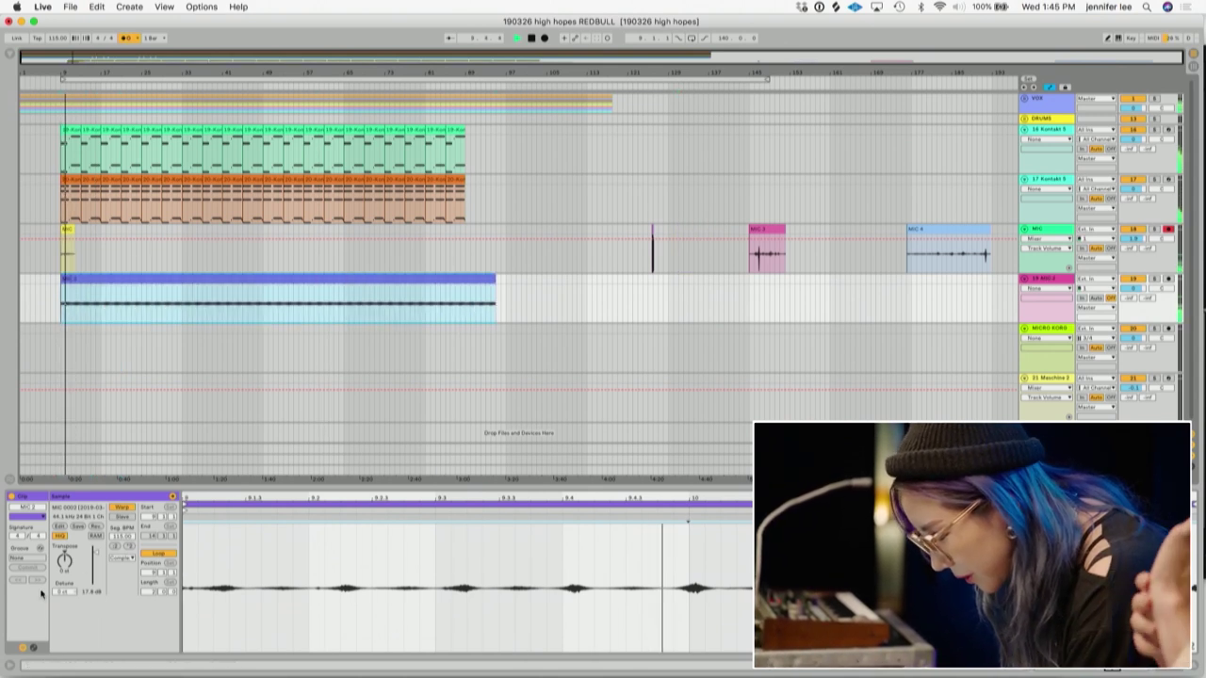
- Delete the short clip at bar 9 on the MIC track and set the looped clip's gain to 13.8 dB
left_click(94, 571)
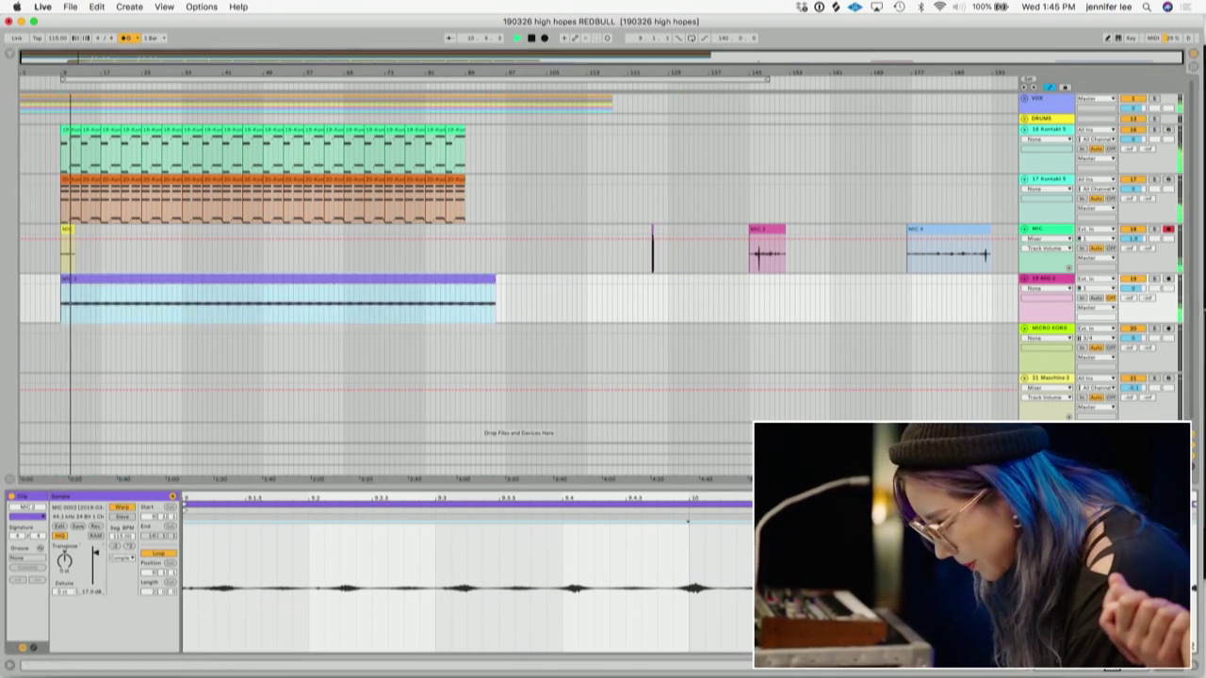
left_click(67, 232)
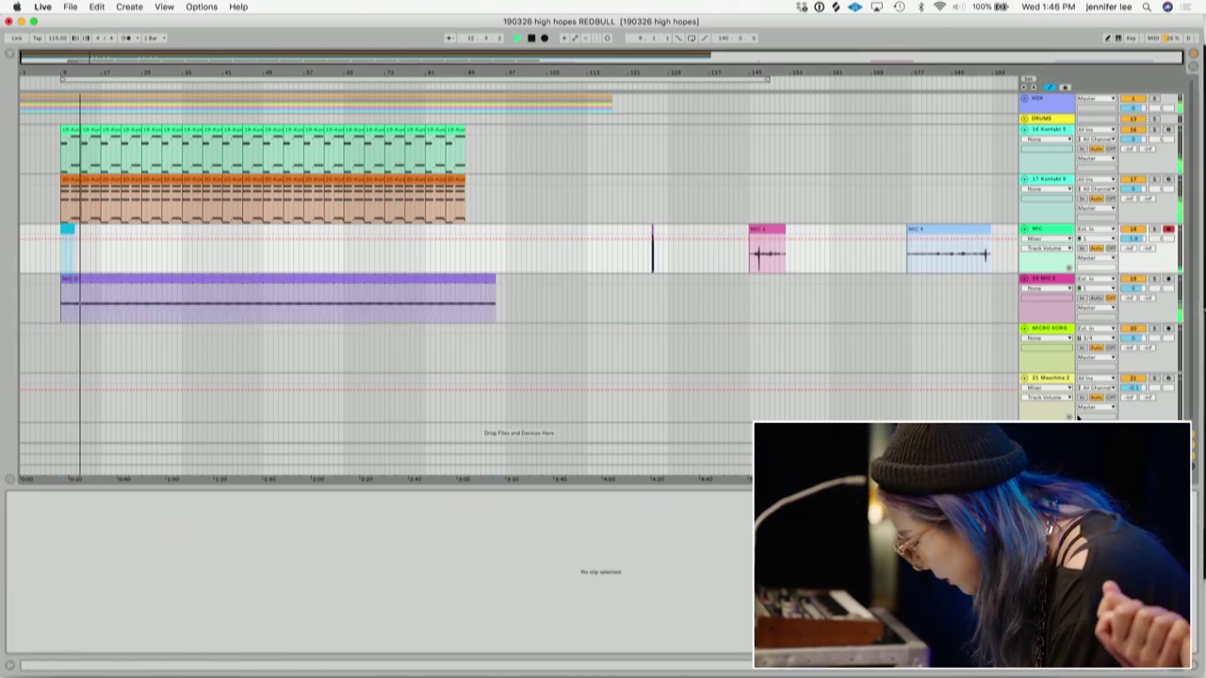
left_click(474, 280)
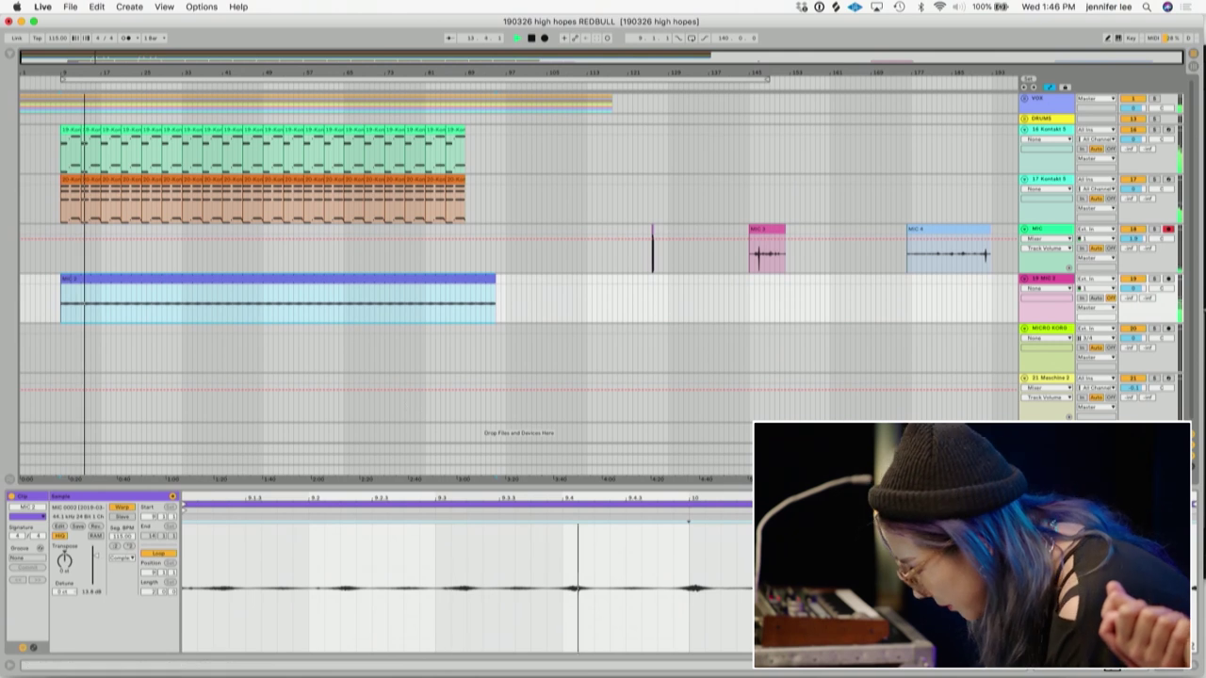
key("space")
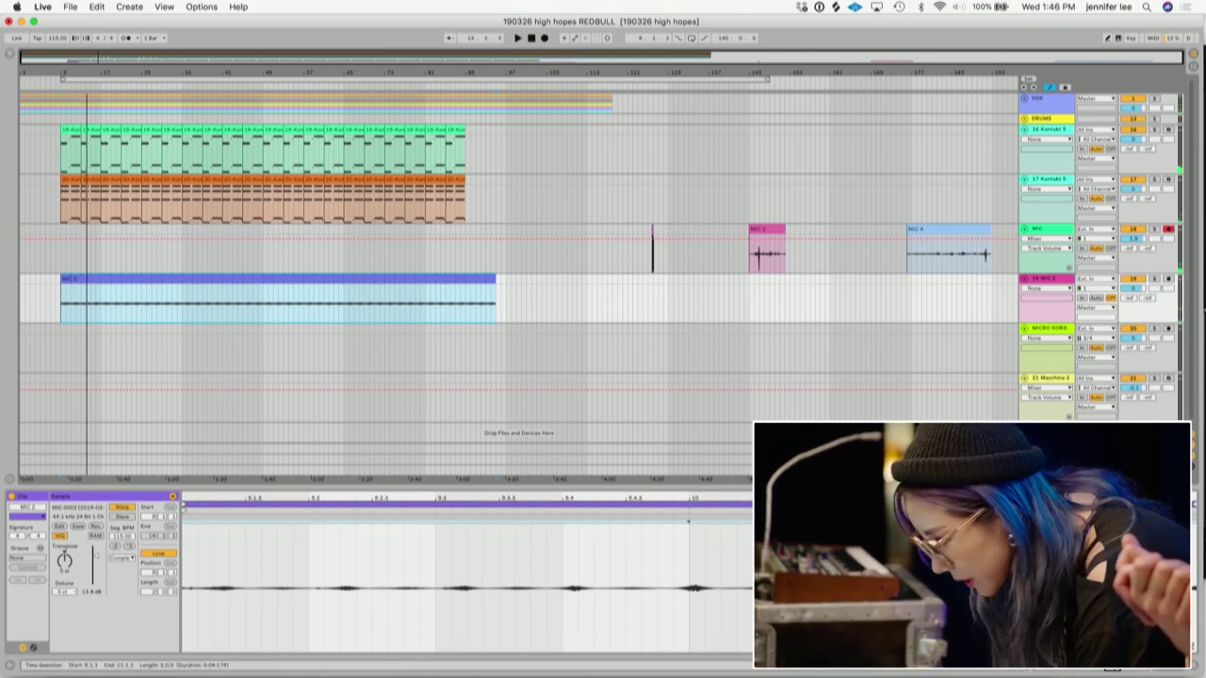
- Add warp markers at the looped clip's loop start and shift the first hit into time with the start of the loop
scroll(466, 574, "left", 3)
scroll(466, 575, "down", 3)
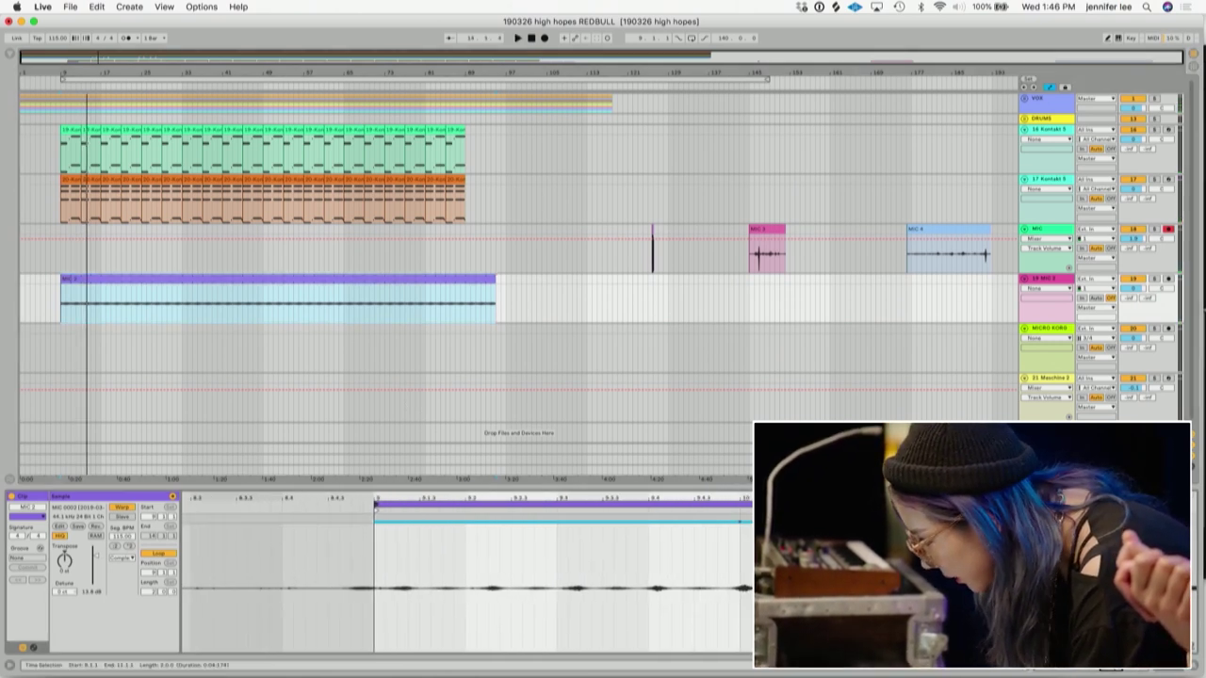
left_click(1083, 584)
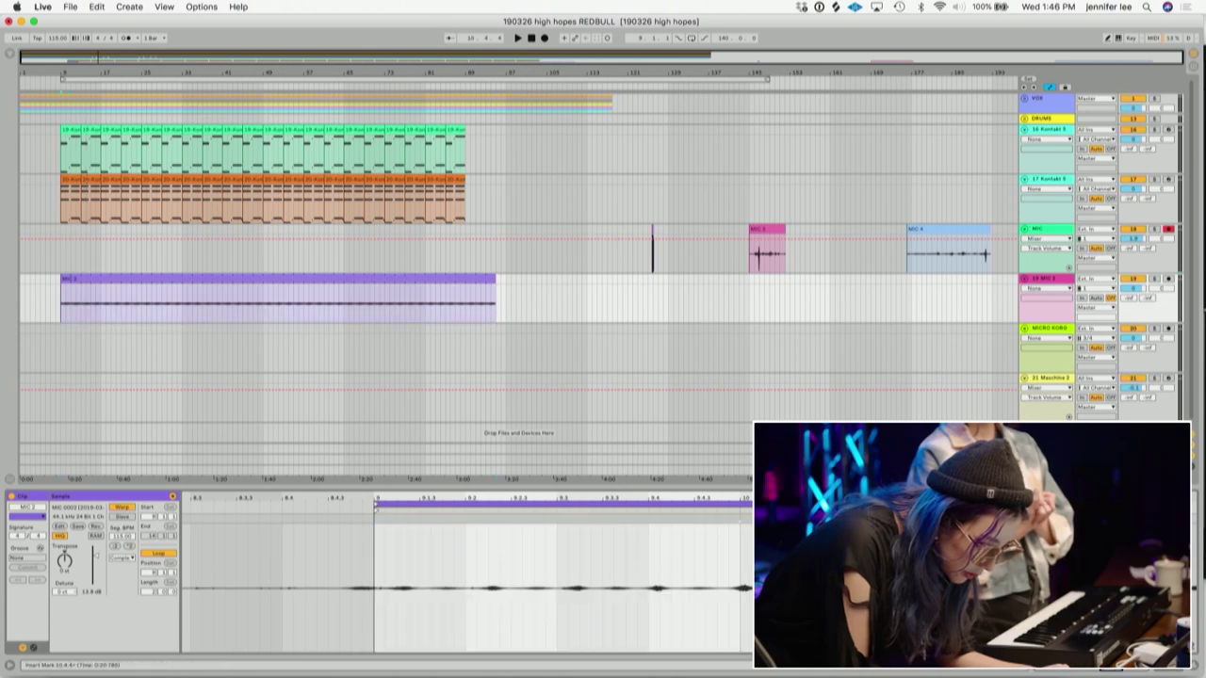
key("Right")
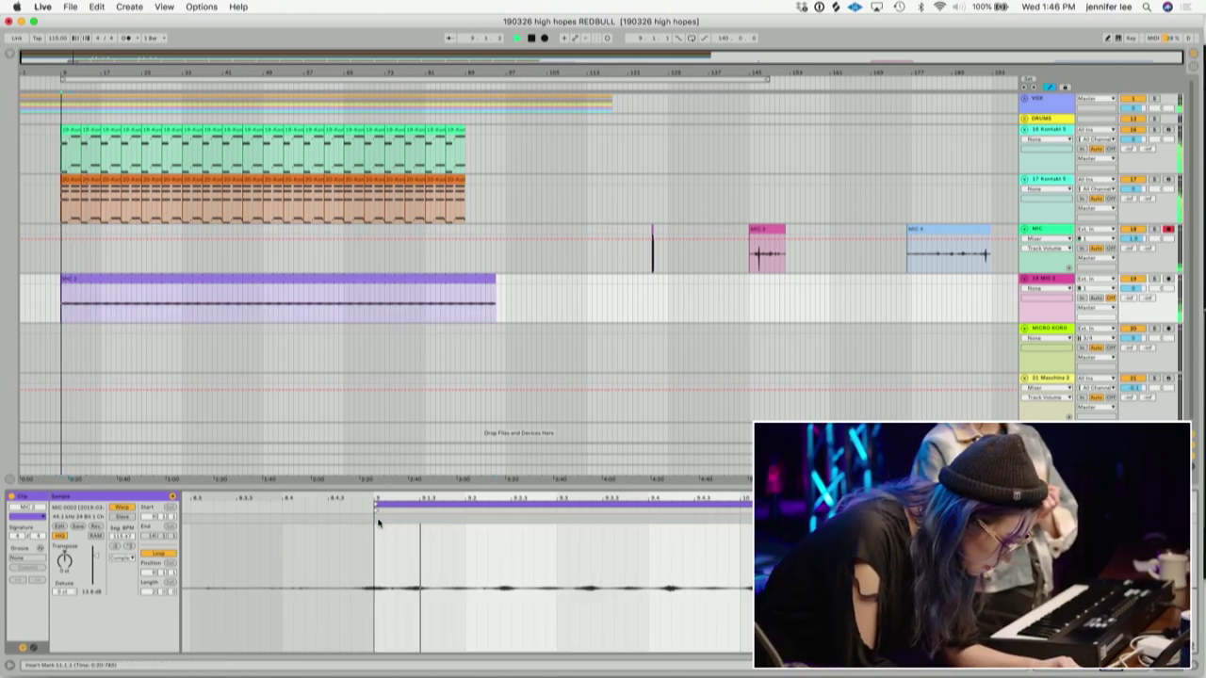
left_click_drag(378, 519, 370, 521)
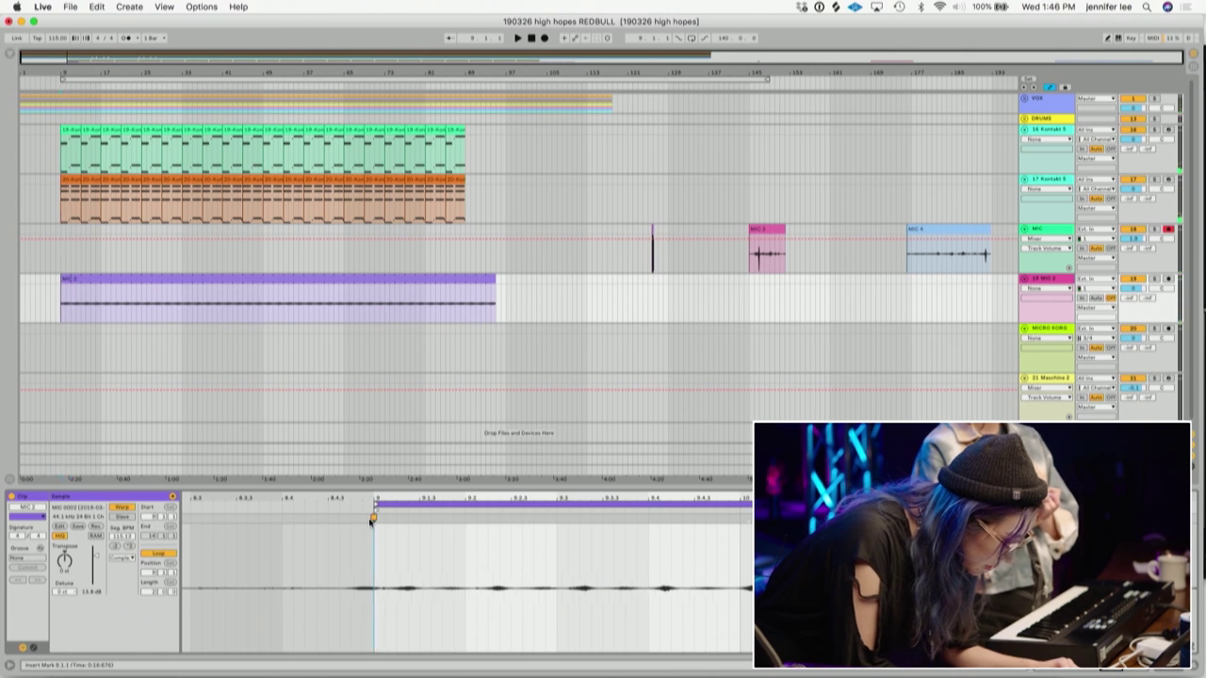
double_click(384, 521)
double_click(373, 518)
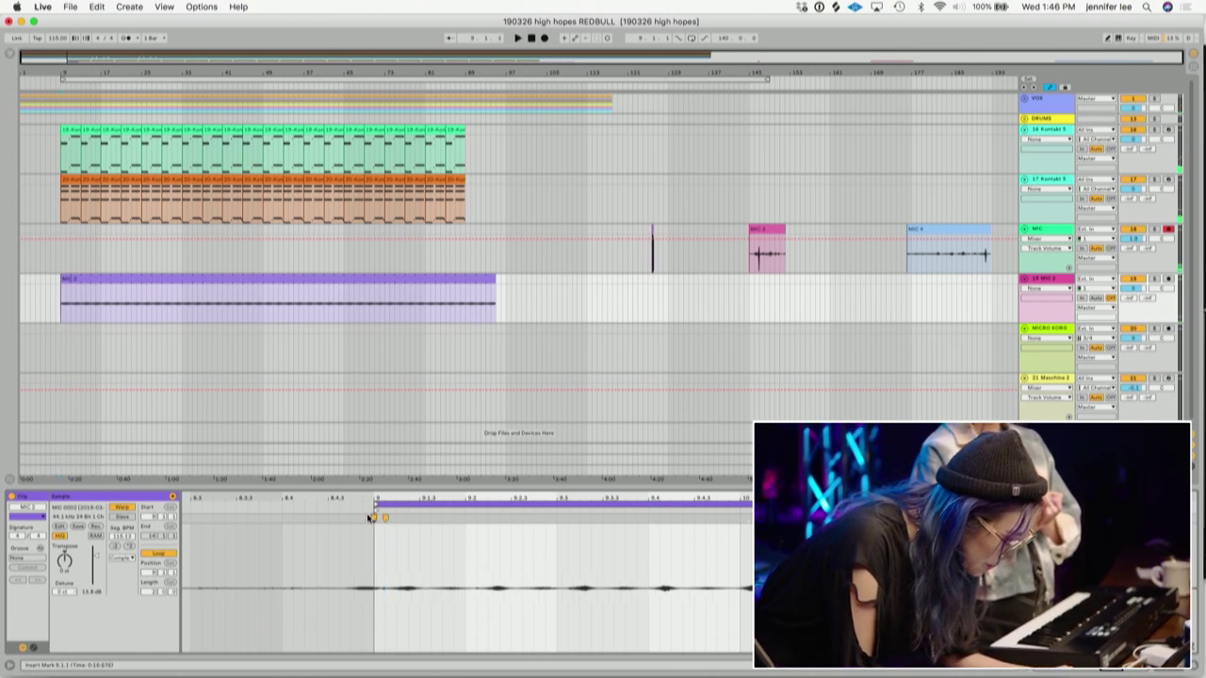
left_click_drag(385, 519, 372, 518)
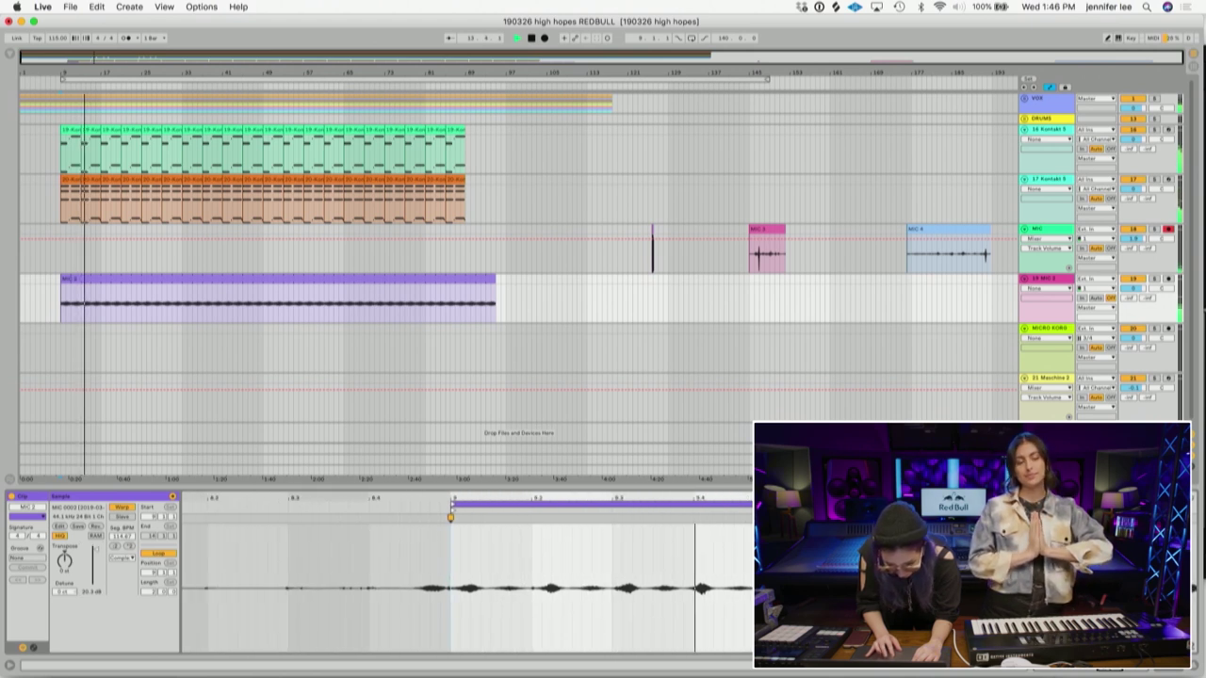
- Show the track delay controls and set the looped clip's track delay to 14.00 ms
mouse_move(450, 499)
left_mouse_down()
mouse_move(451, 528)
mouse_move(423, 517)
mouse_move(426, 453)
left_mouse_up()
key("super+alt+d")
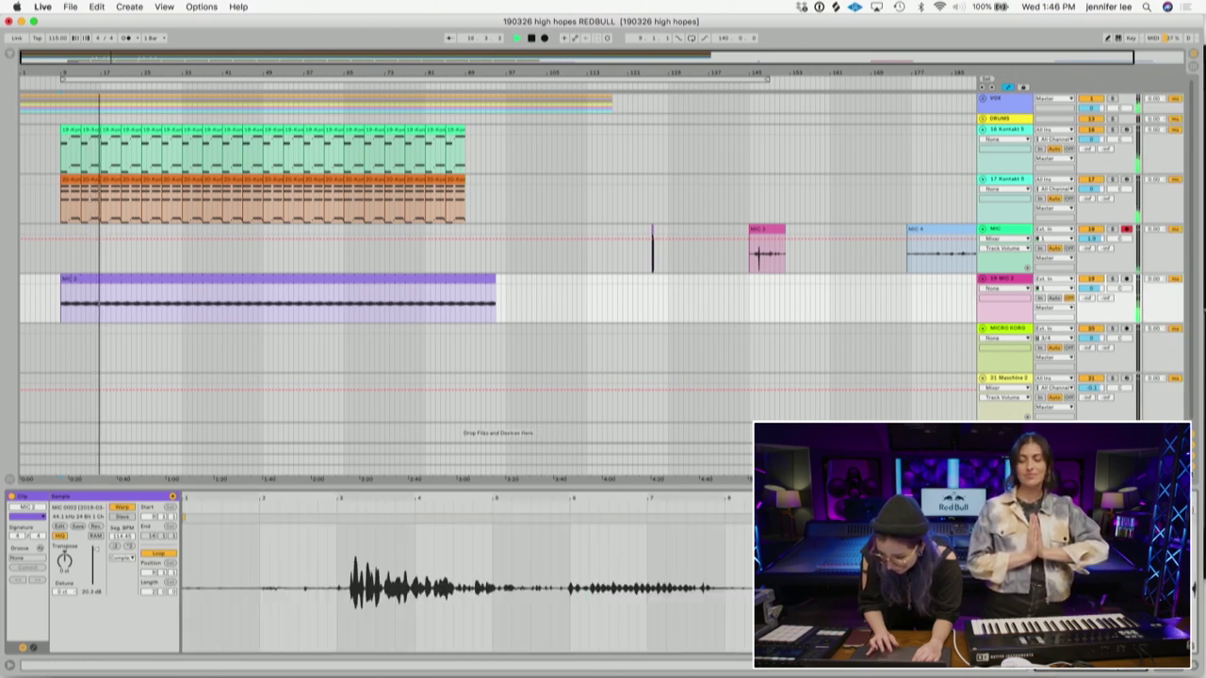
left_click_drag(1152, 286, 1151, 273)
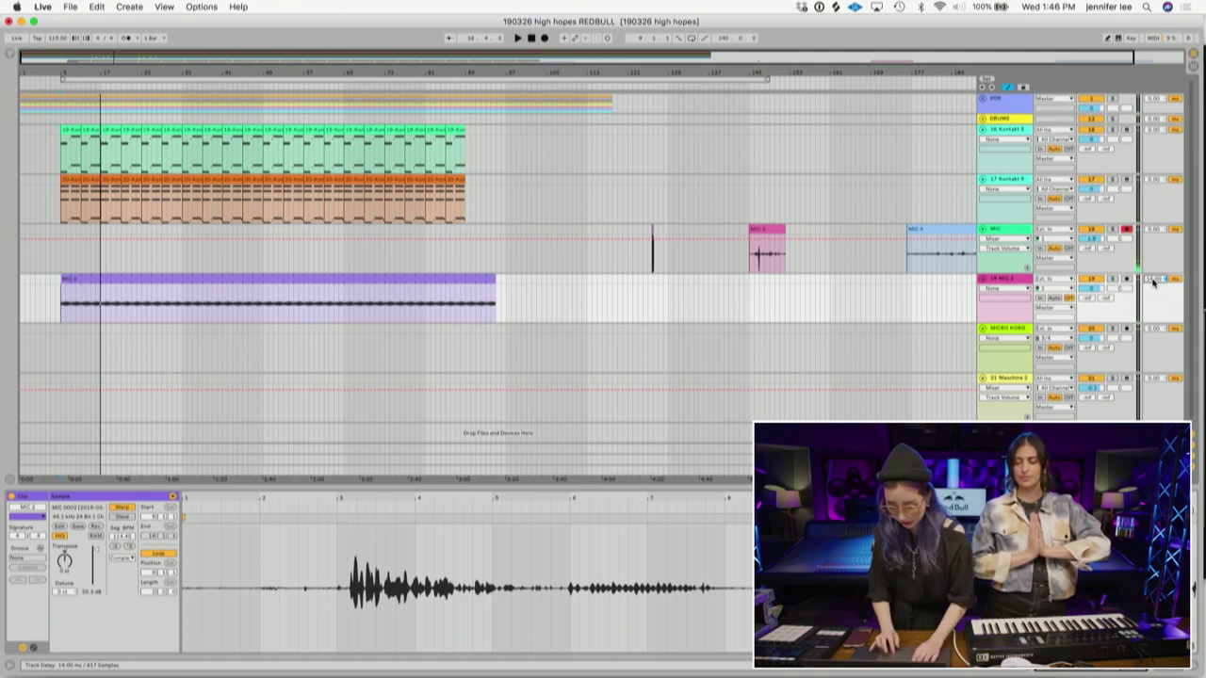
- Shorten the looped clip to end at bar 89 with the Kontakt clips and play the arrangement from bar 9
left_click_drag(493, 277, 465, 278)
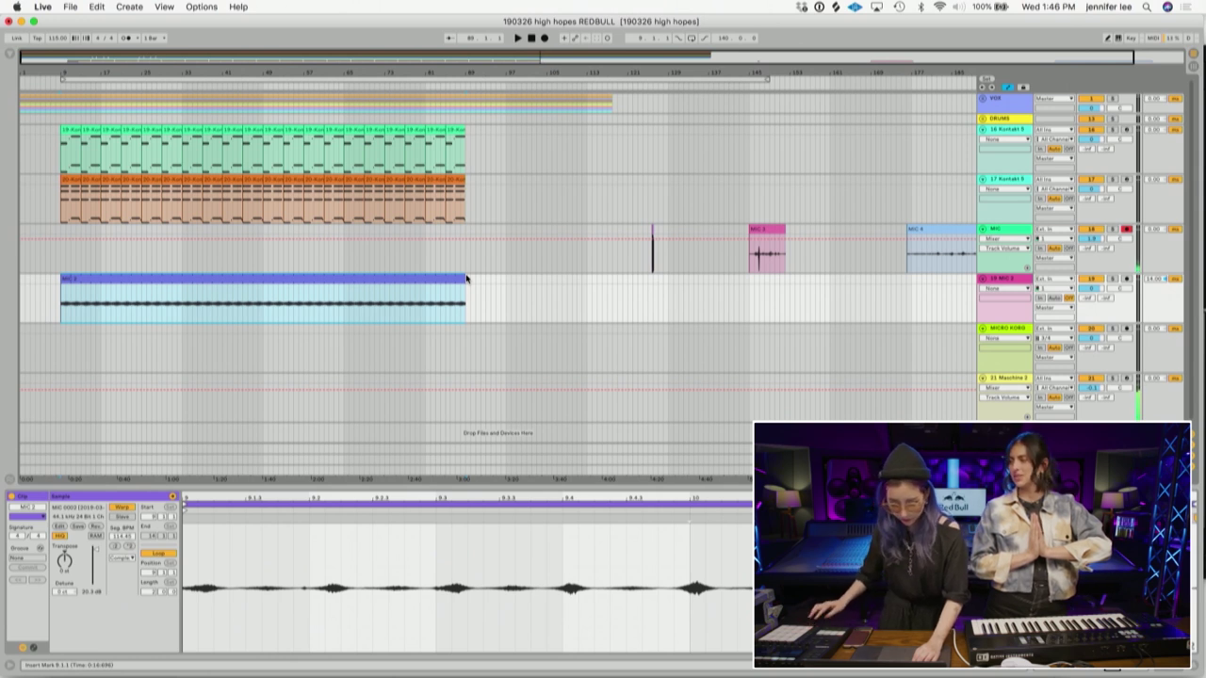
key("space")
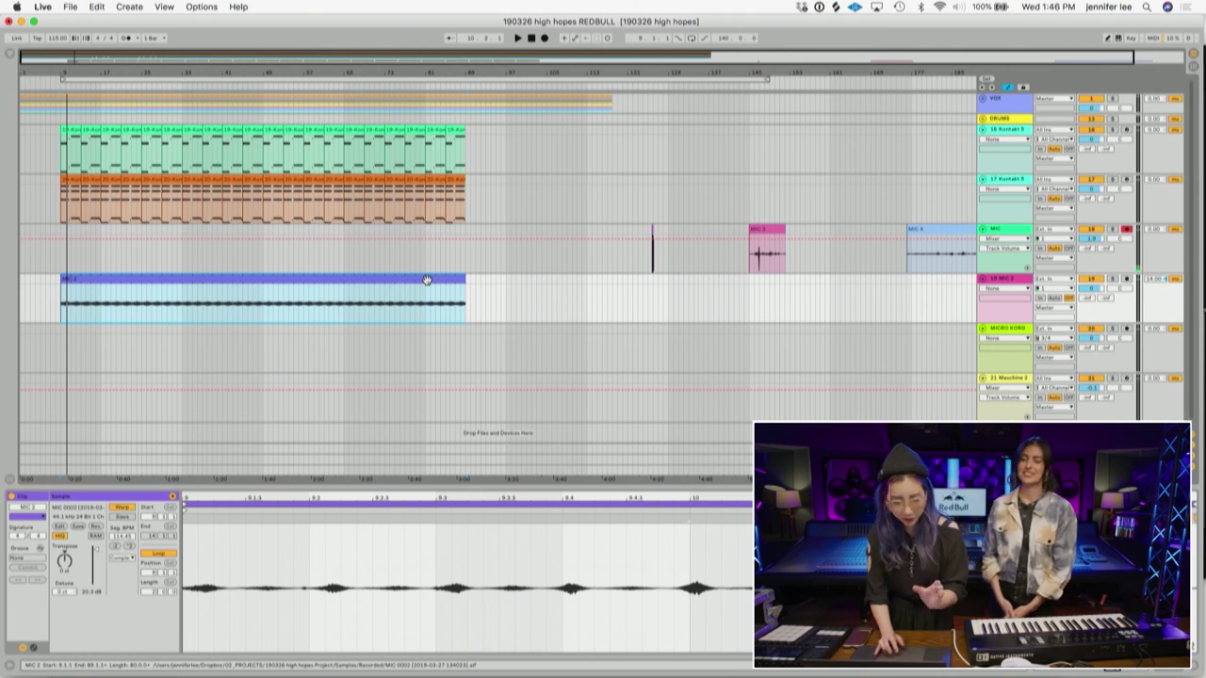
- Load FabFilter Pro-Q 2 from the FAV MIXING collection onto the looped clip's track and play the arrangement
left_click(9, 55)
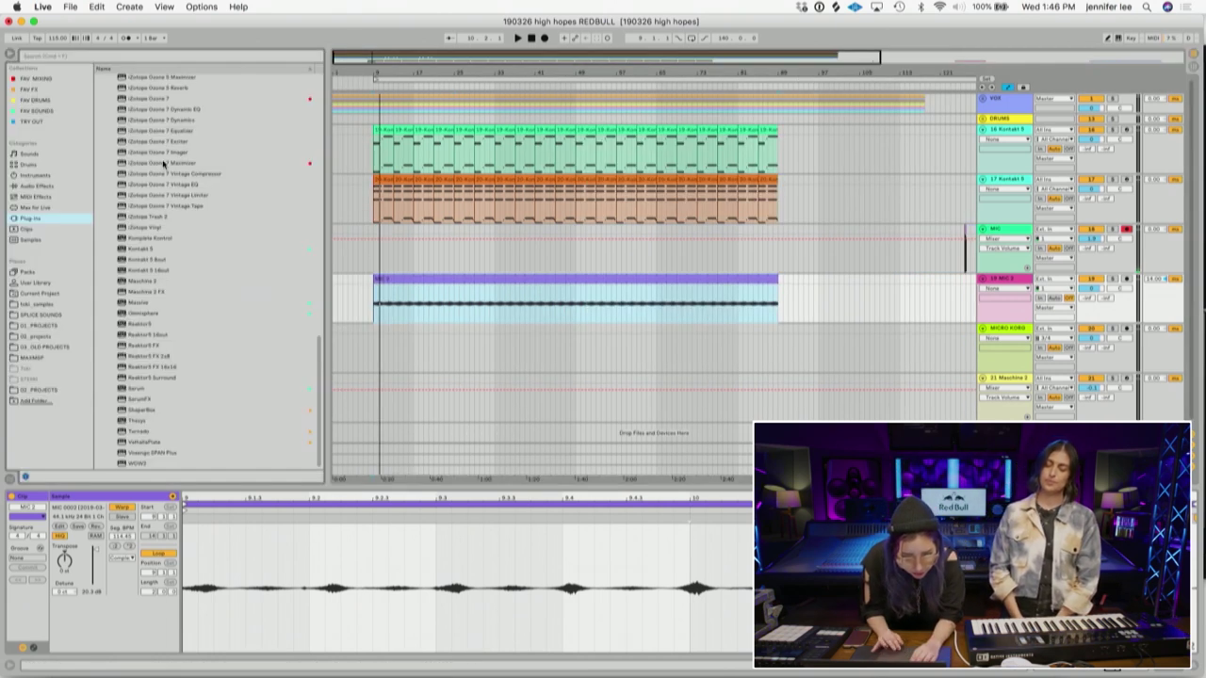
scroll(163, 164, "up", 10)
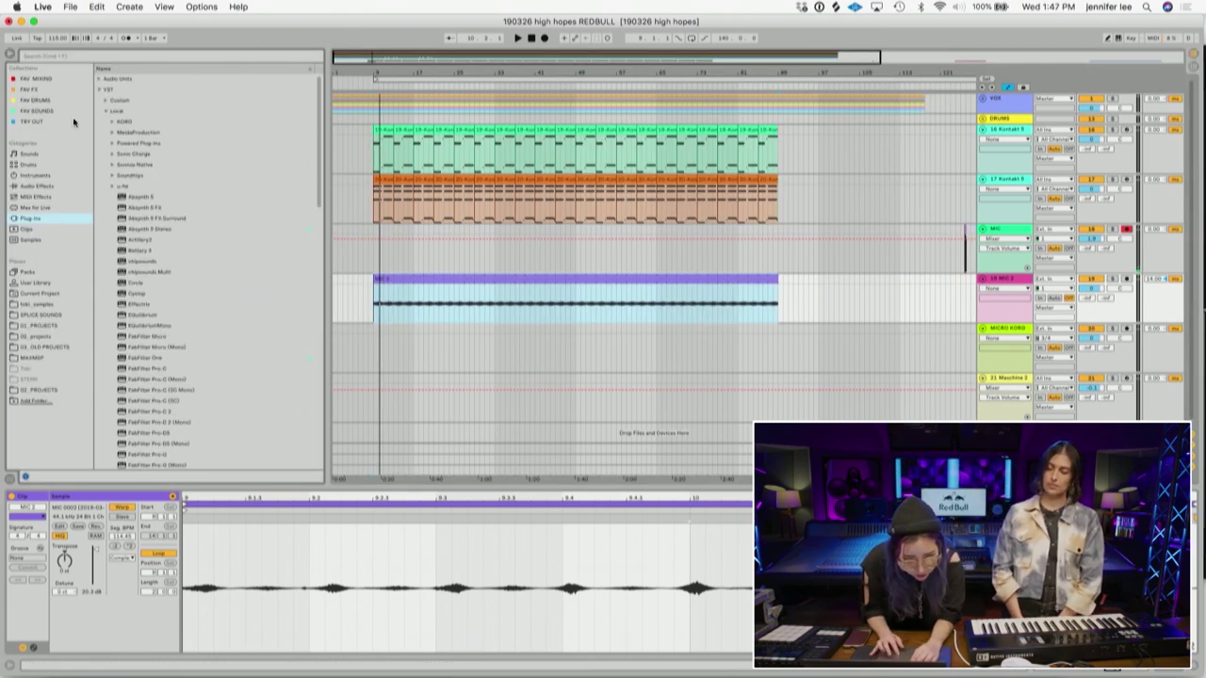
left_click(51, 80)
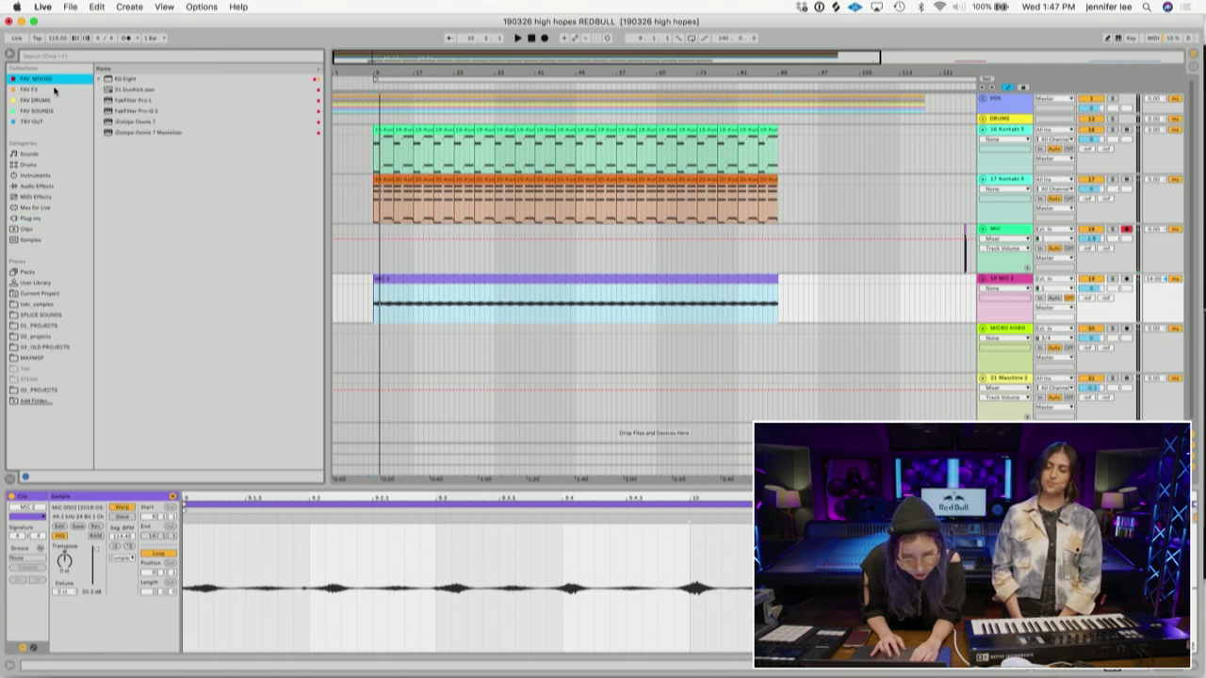
left_click(142, 111)
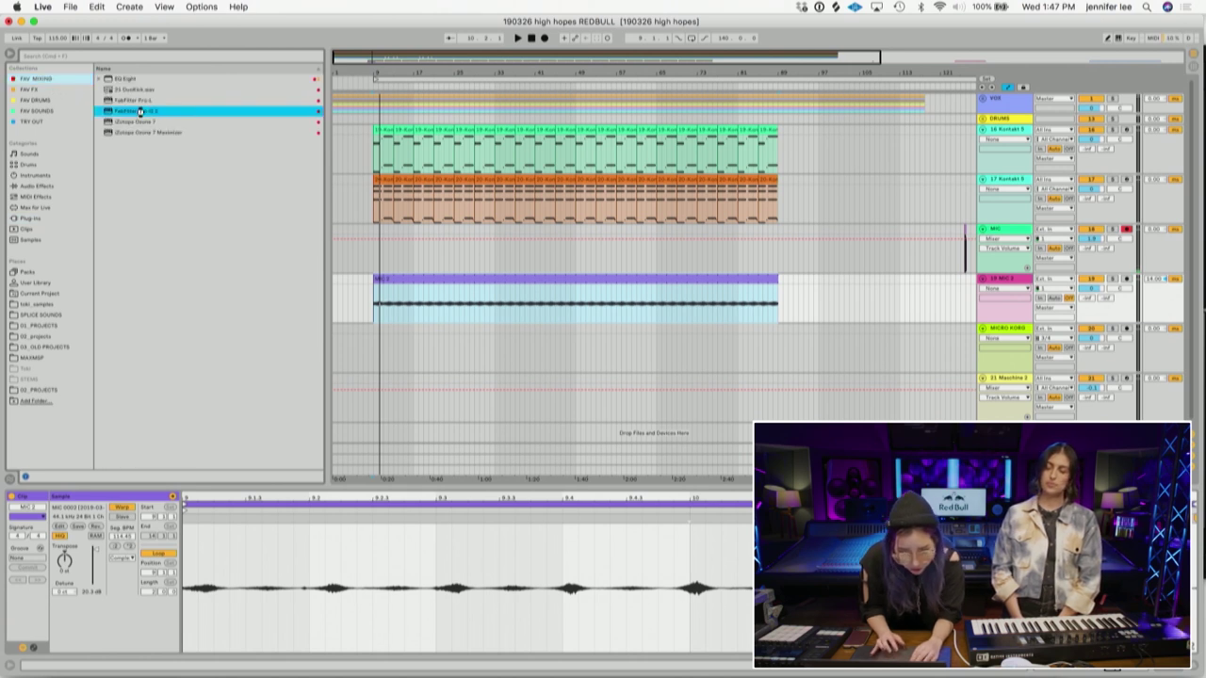
double_click(141, 111)
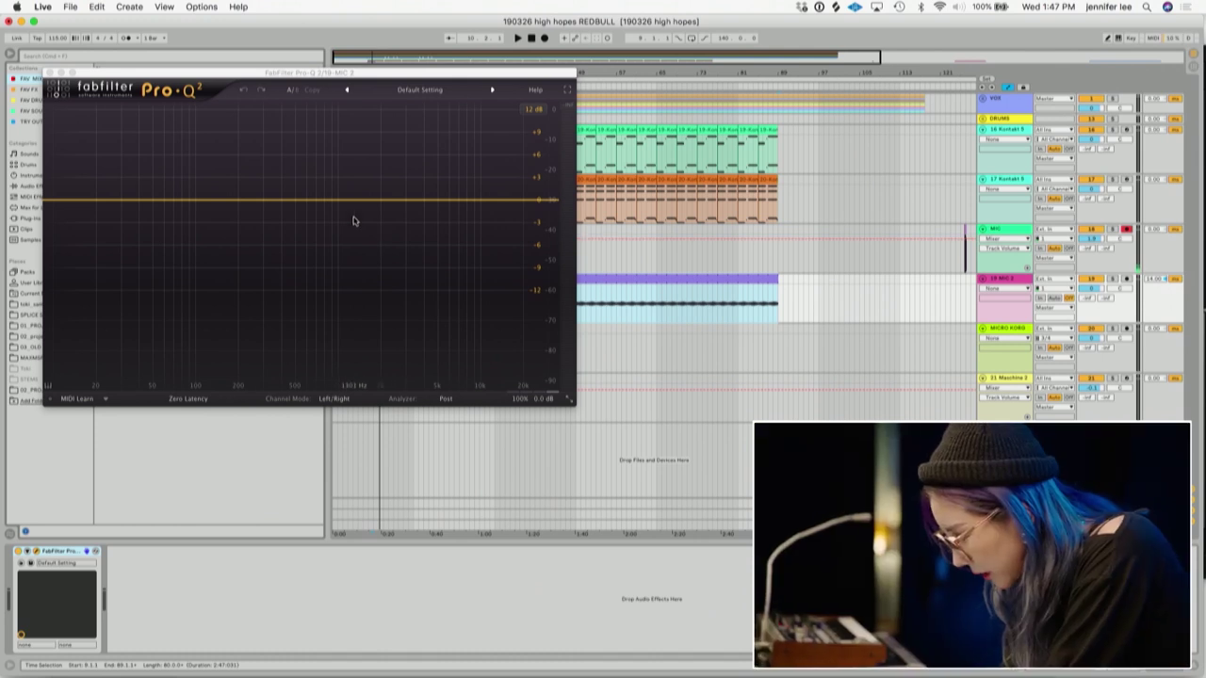
key("space")
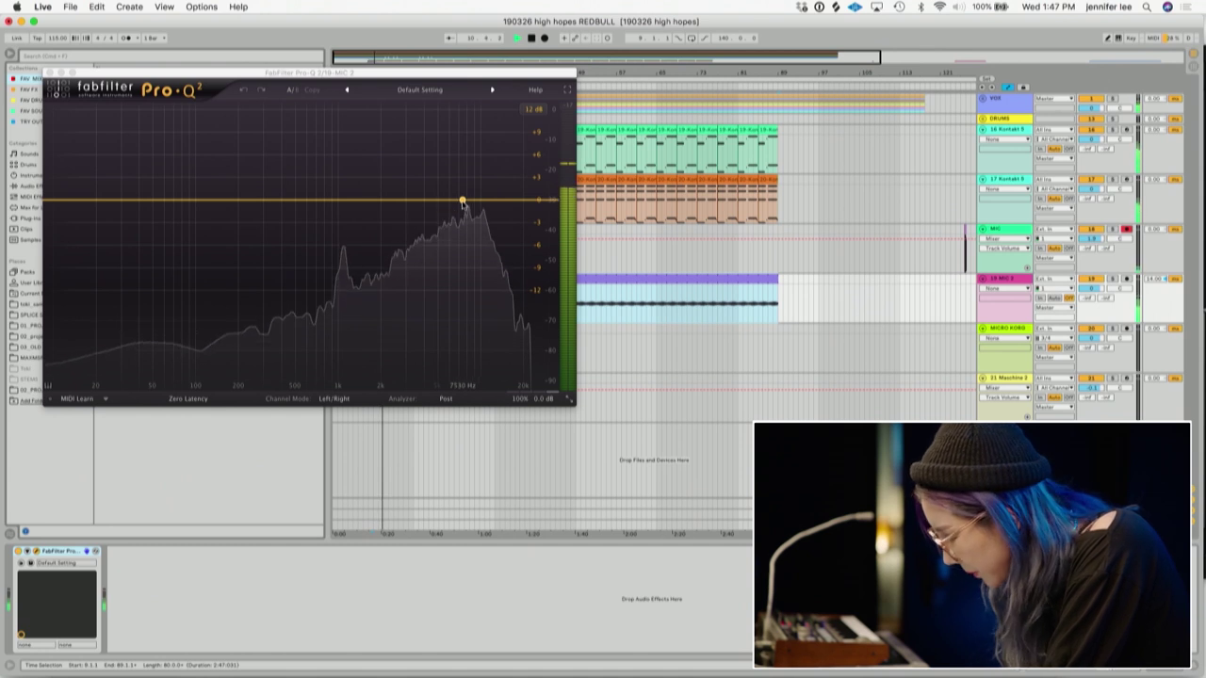
- Add an equalizer band, make it a Low Cut at about 296 Hz, and play the result
mouse_move(361, 198)
left_mouse_down()
mouse_move(353, 135)
mouse_move(352, 201)
left_mouse_up()
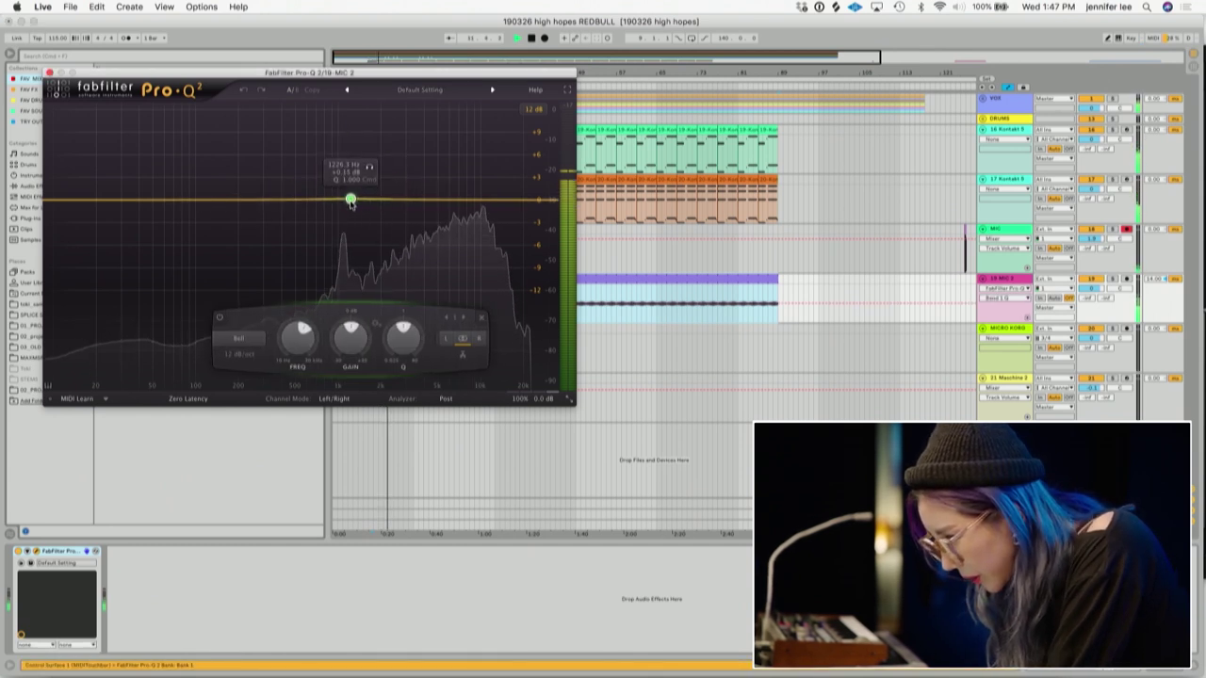
key("space")
left_click(241, 339)
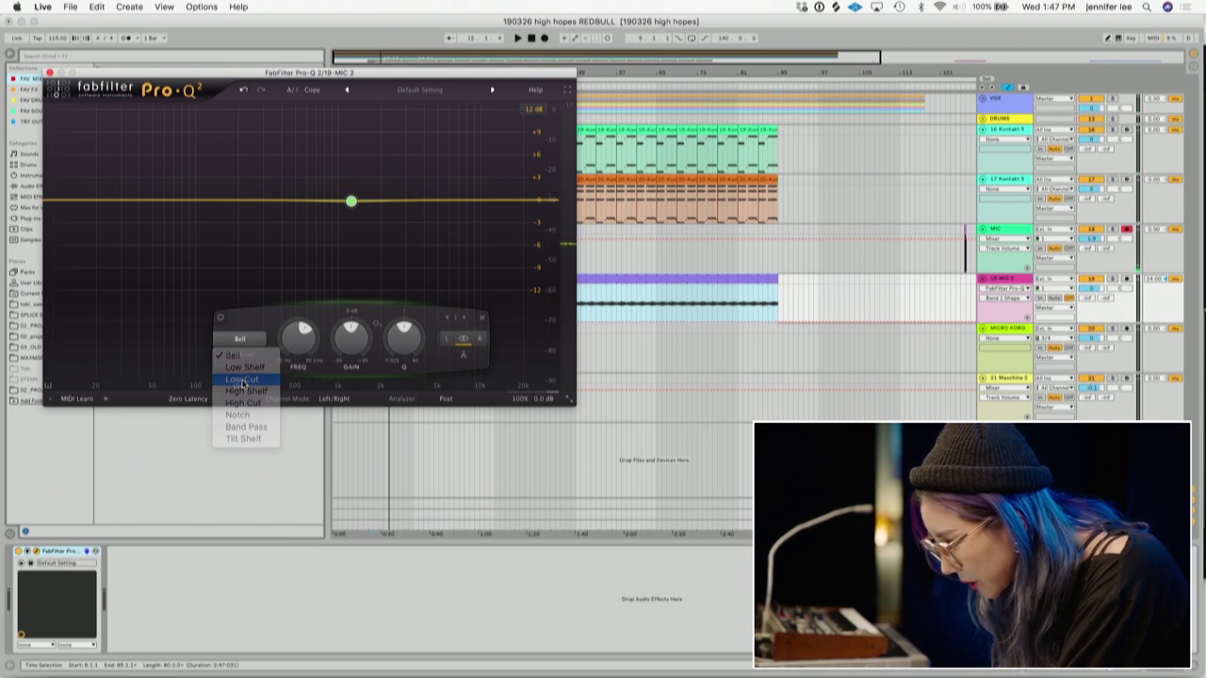
left_click(243, 380)
left_click_drag(350, 201, 262, 199)
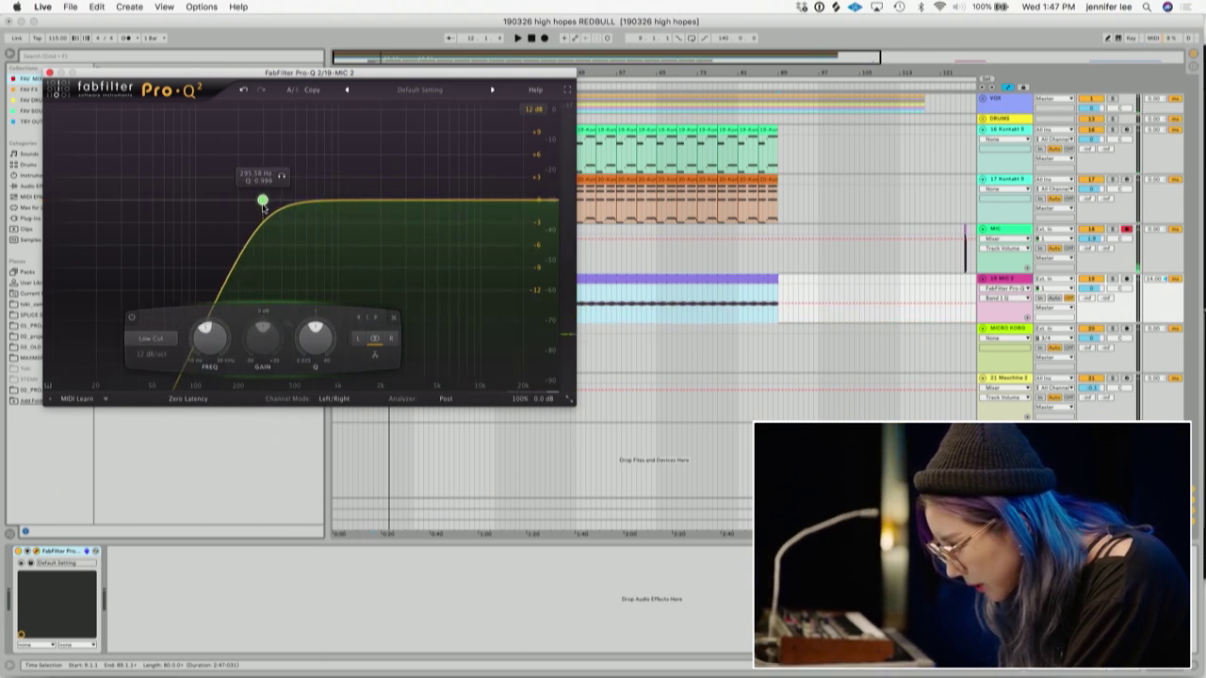
key("space")
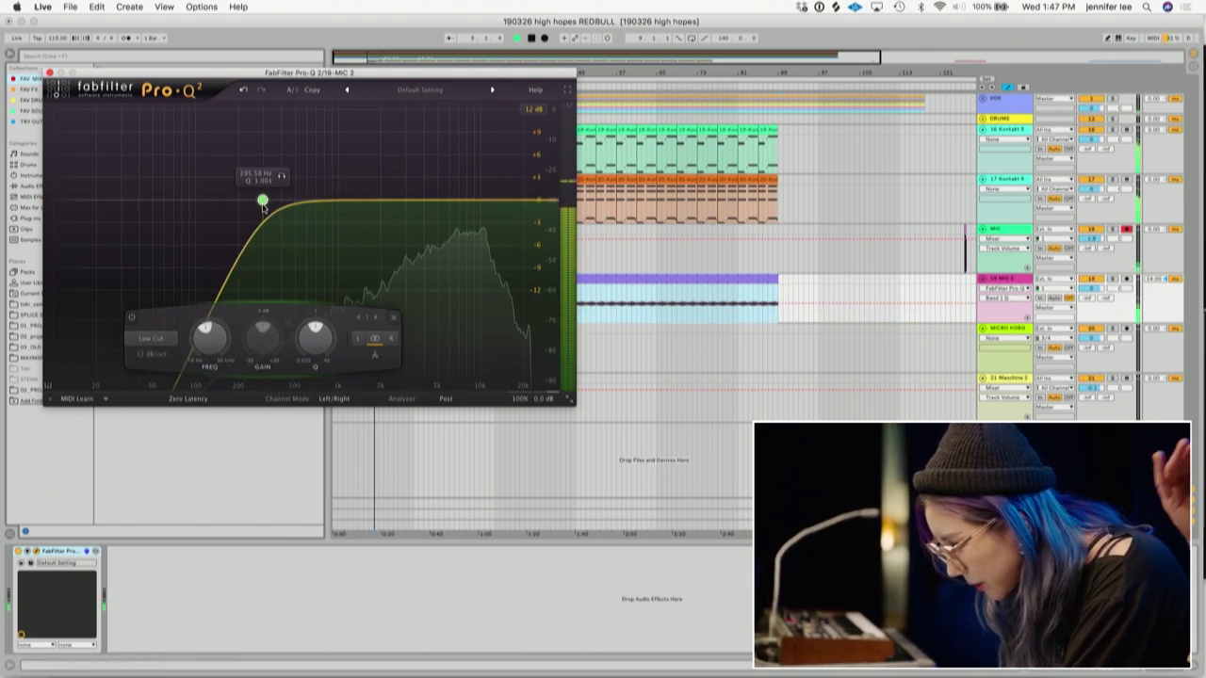
- Add a High Shelf band at about 7 kHz with a boost of about 2.2 dB
left_click(445, 202)
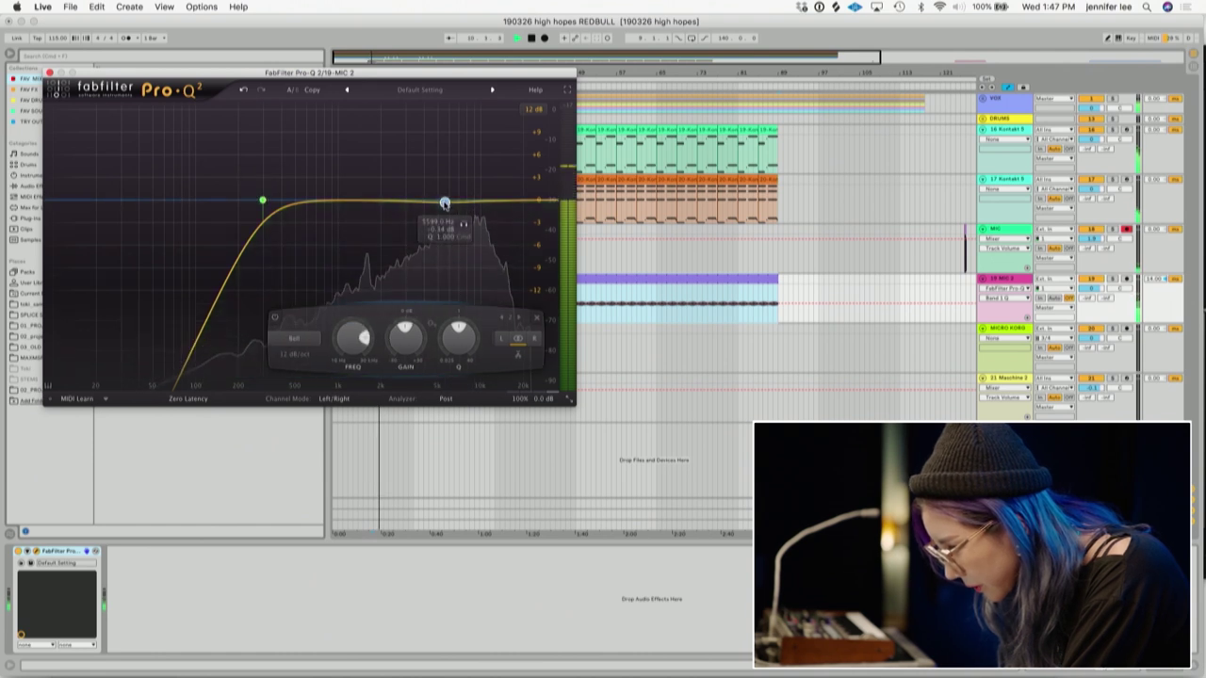
left_click(295, 341)
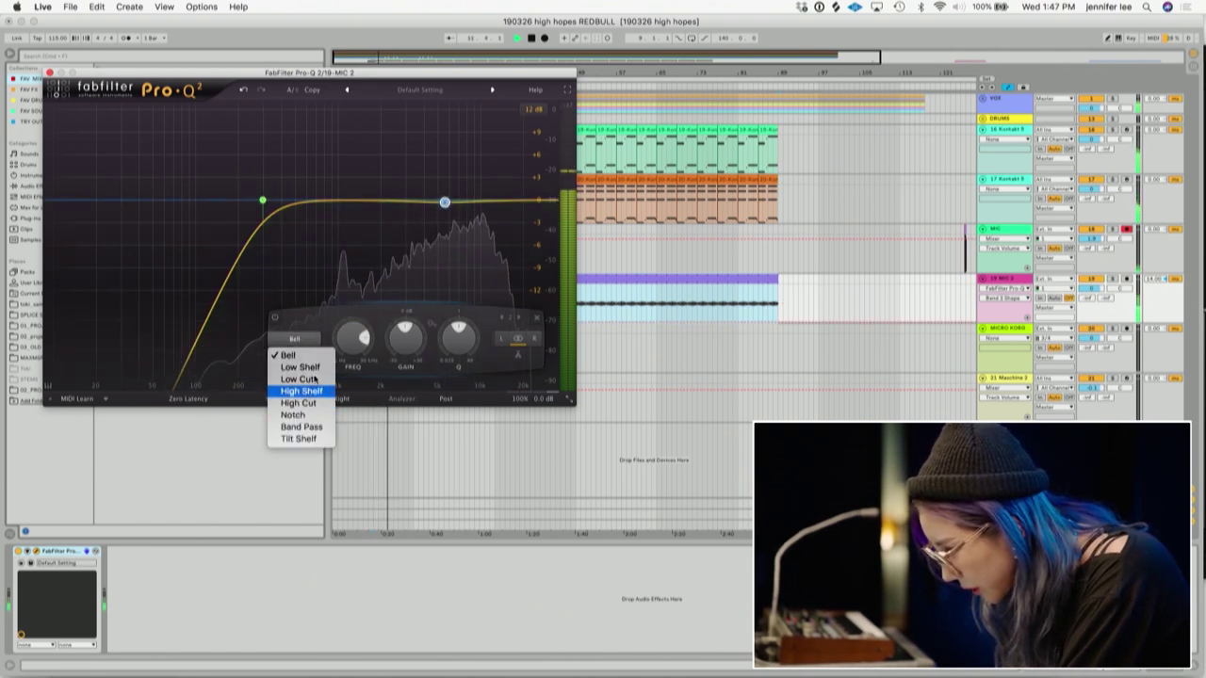
left_click(303, 390)
left_click_drag(445, 202, 441, 174)
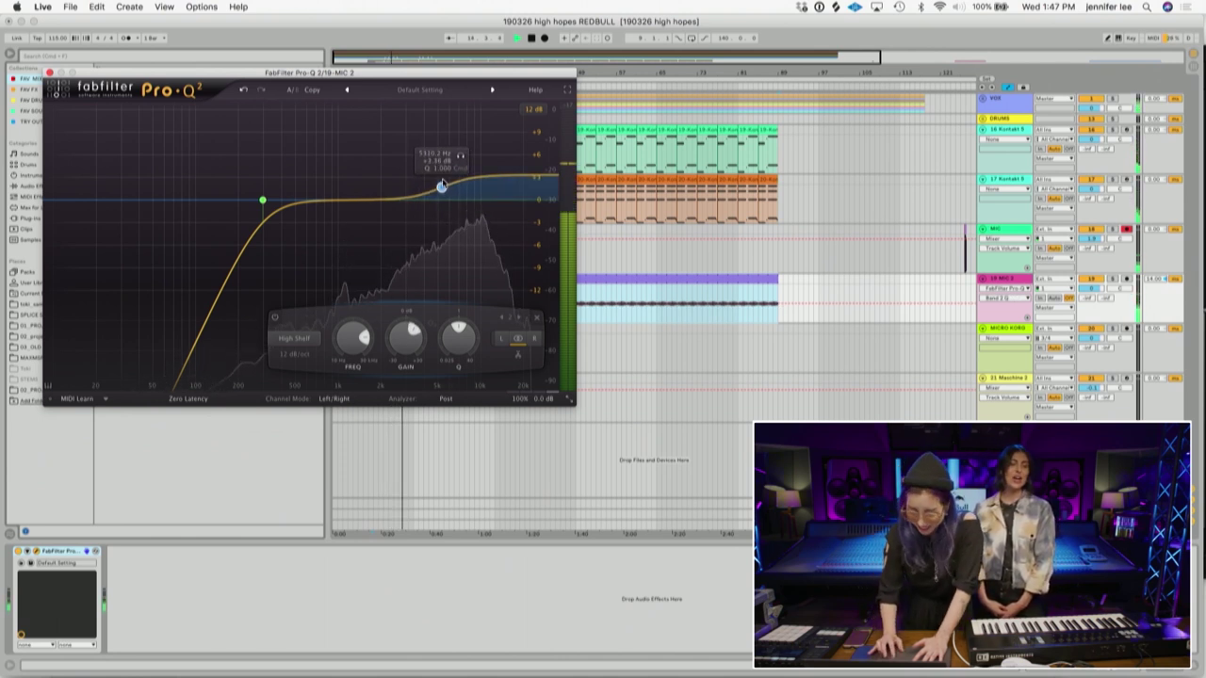
mouse_move(442, 185)
left_mouse_down()
mouse_move(433, 170)
mouse_move(445, 192)
left_mouse_up()
key("space")
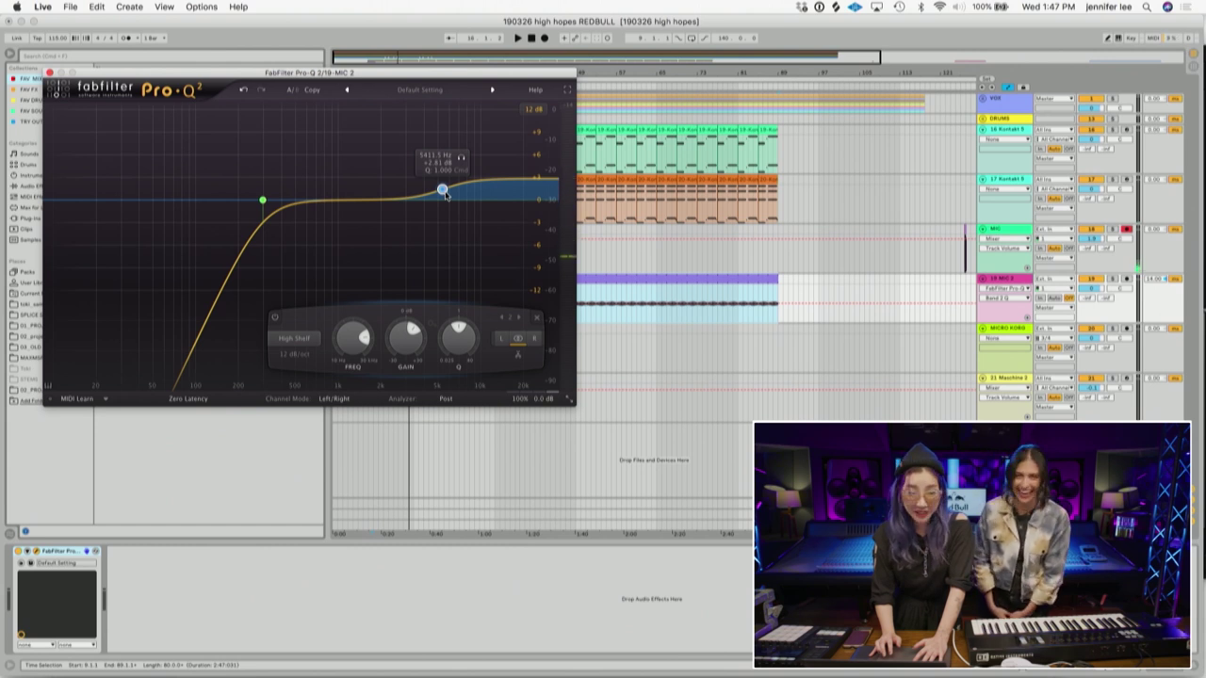
left_click_drag(446, 193, 461, 201)
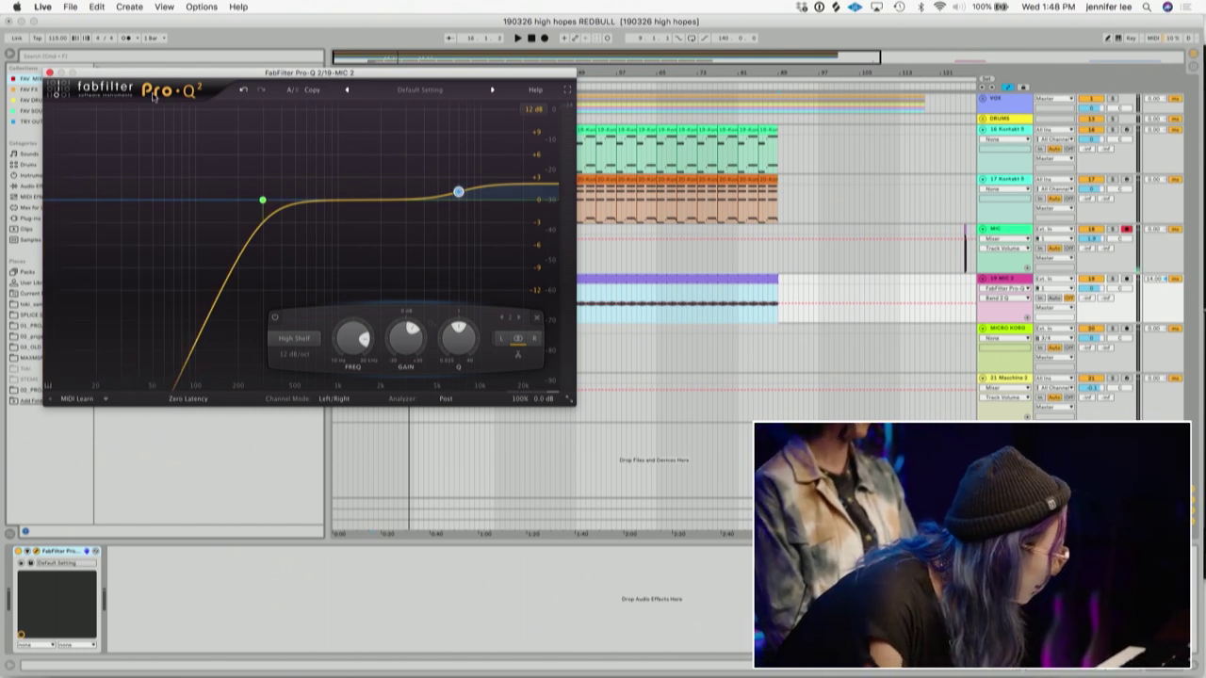
- During playback, cut about 5 dB near 1 kHz with a new Bell band and slightly reduce the high-shelf boost
key("space")
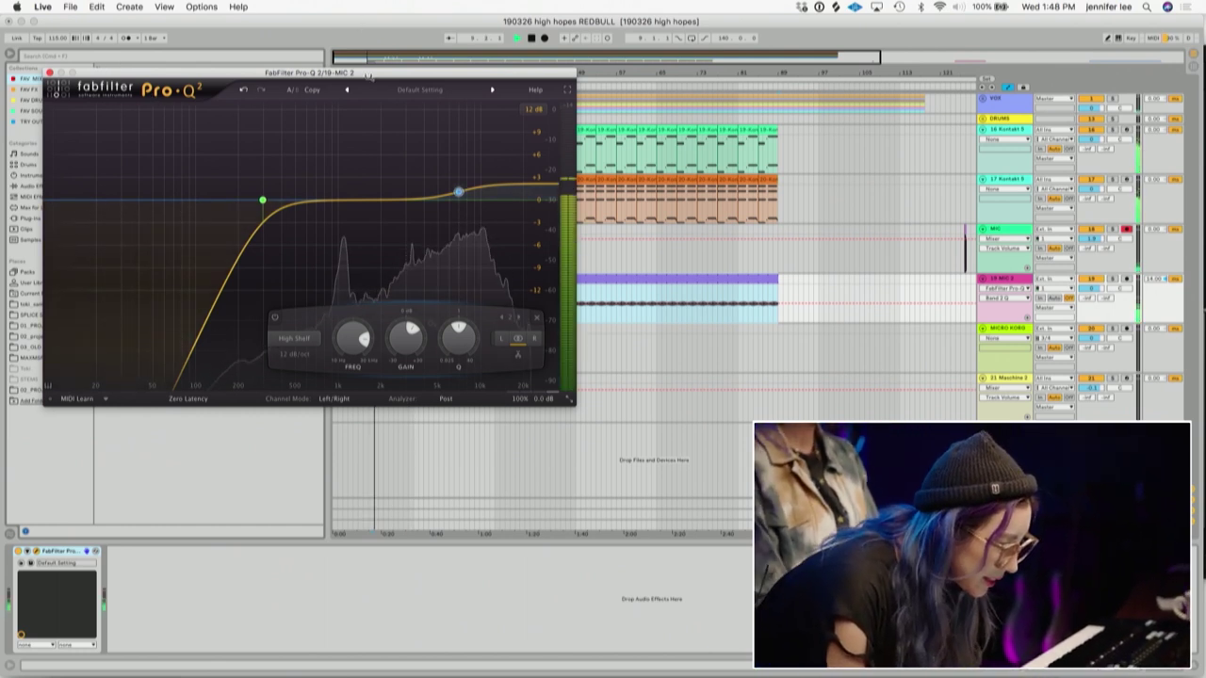
mouse_move(459, 193)
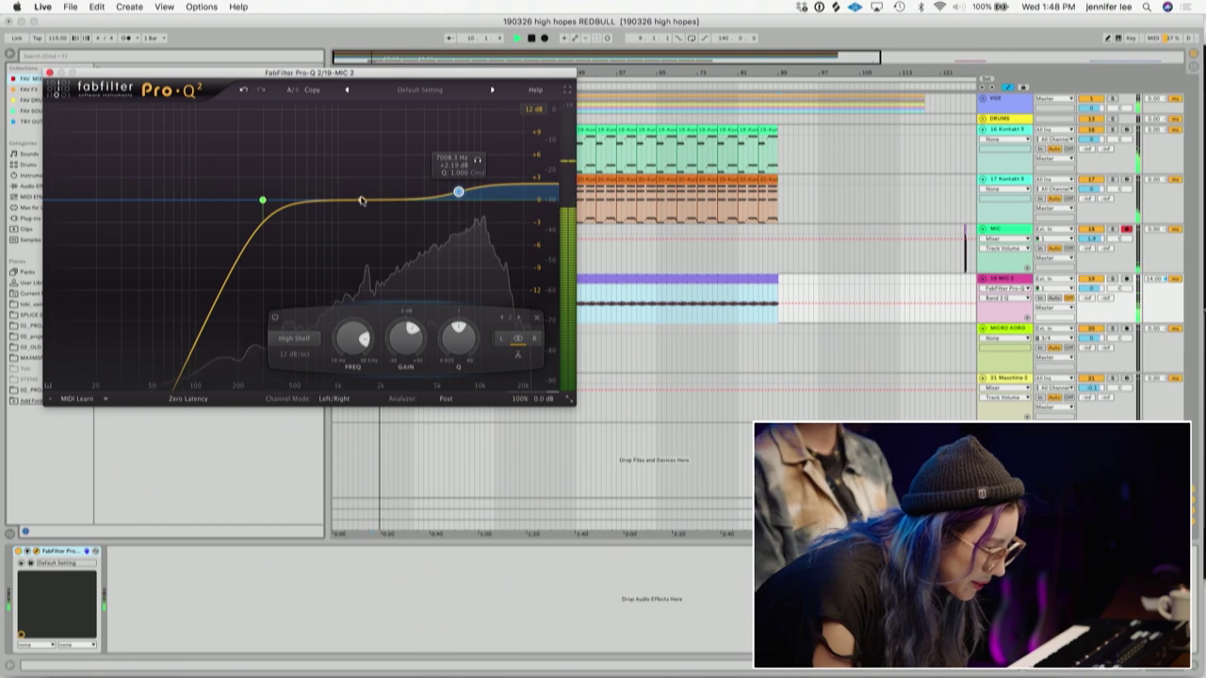
left_click_drag(364, 196, 341, 238)
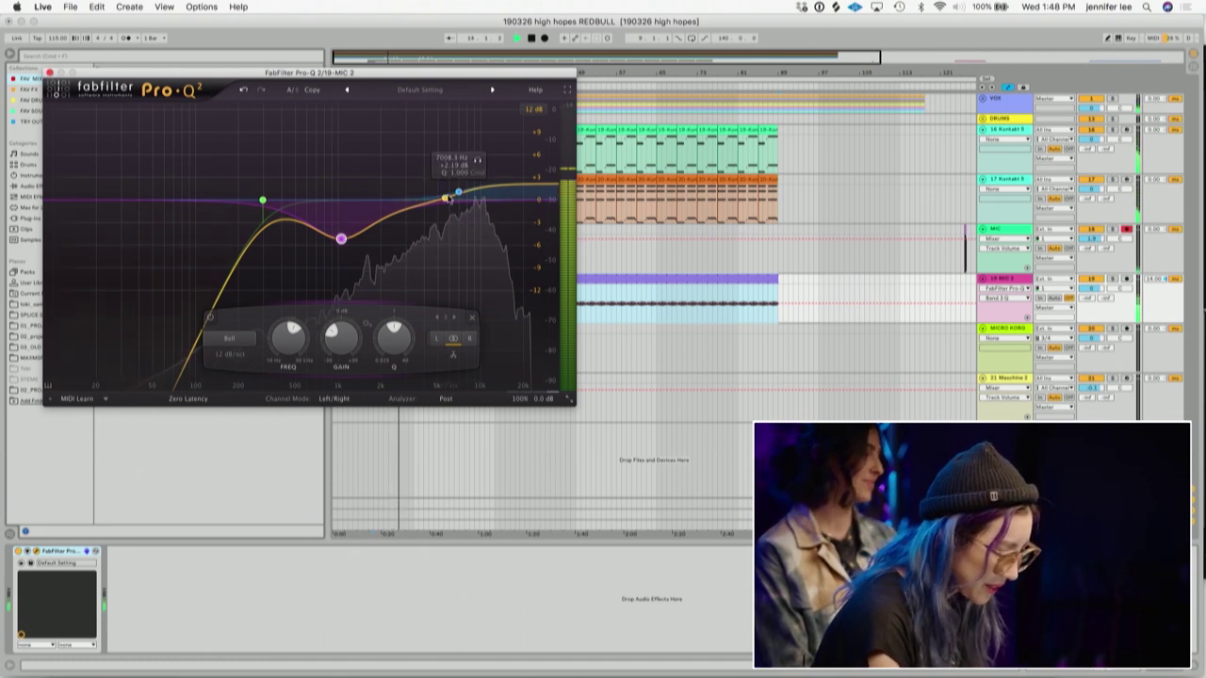
left_click(458, 194)
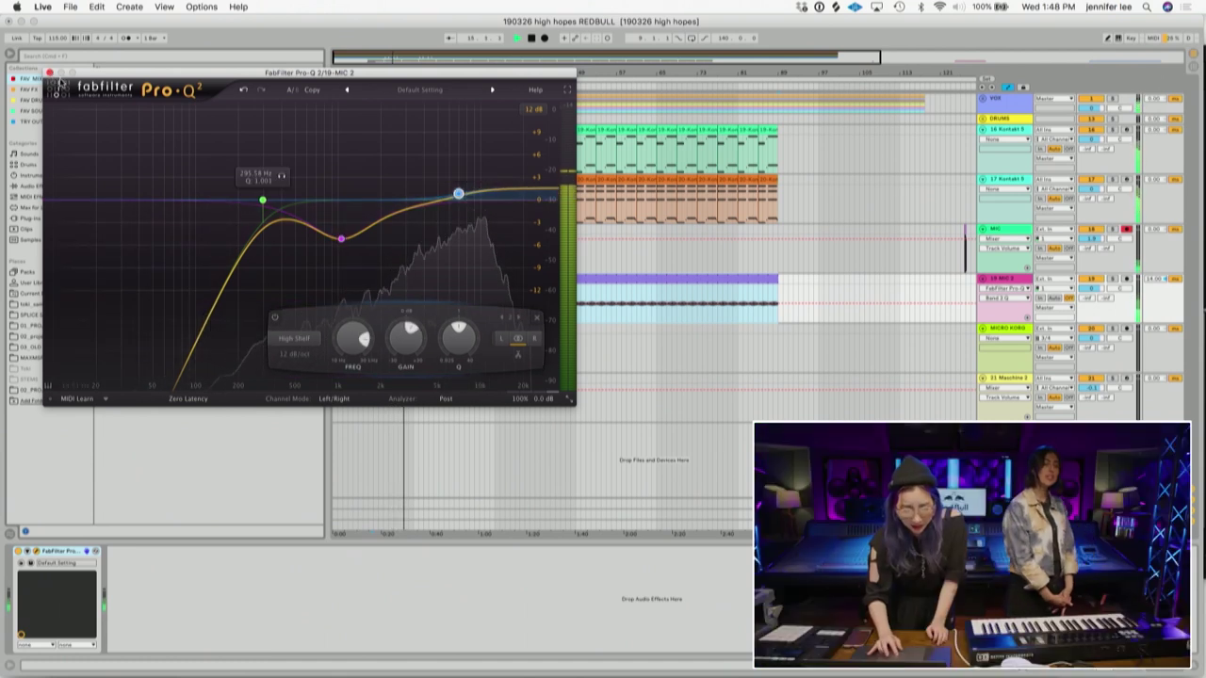
left_click(50, 73)
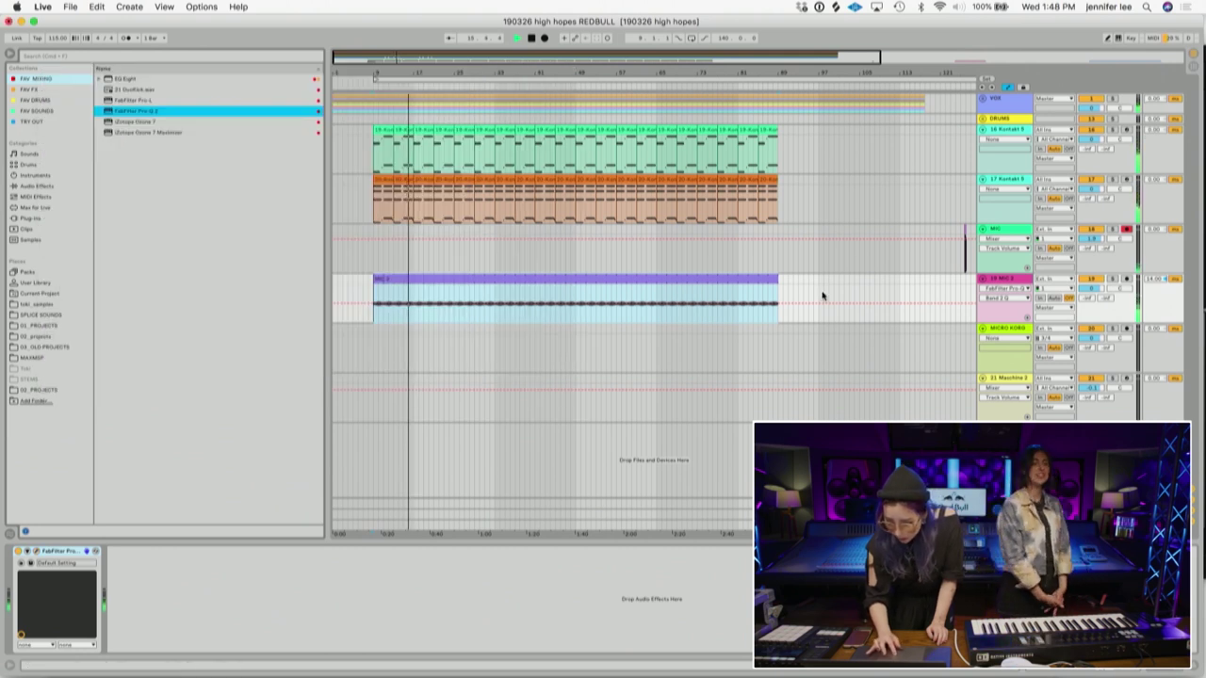
- Select the looped clip on the equalized track and set its gain to 18.4 dB
left_click(718, 280)
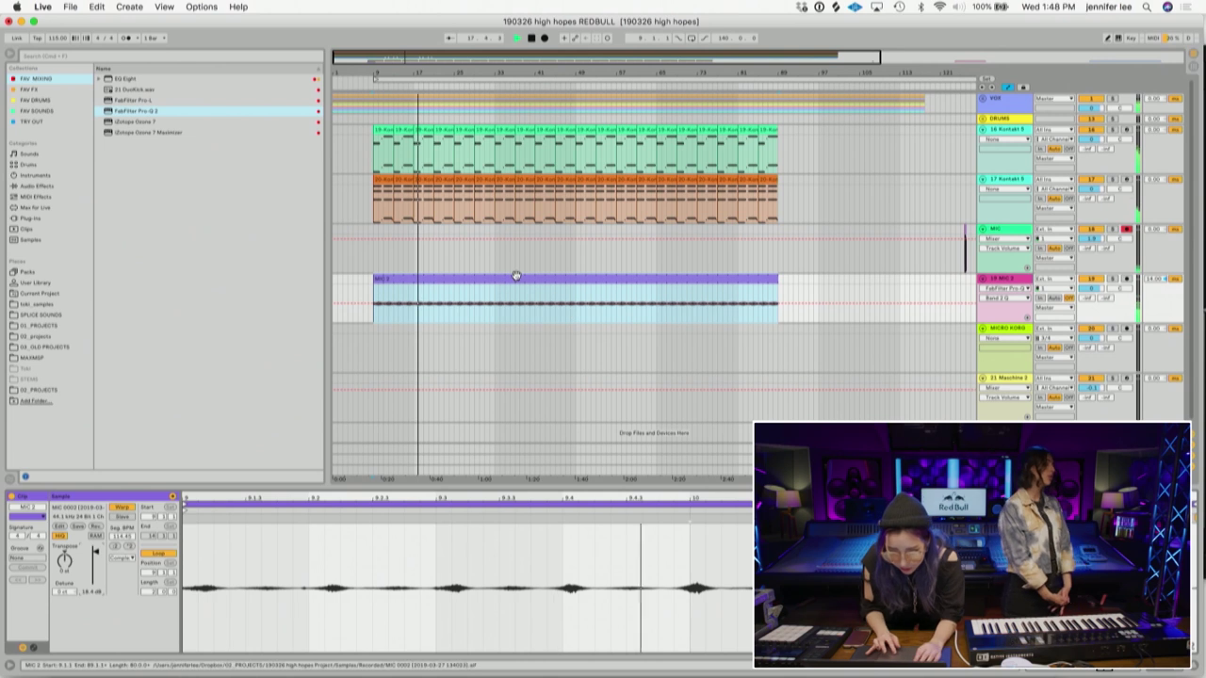
scroll(468, 252, "right", 1)
scroll(468, 253, "left", 1)
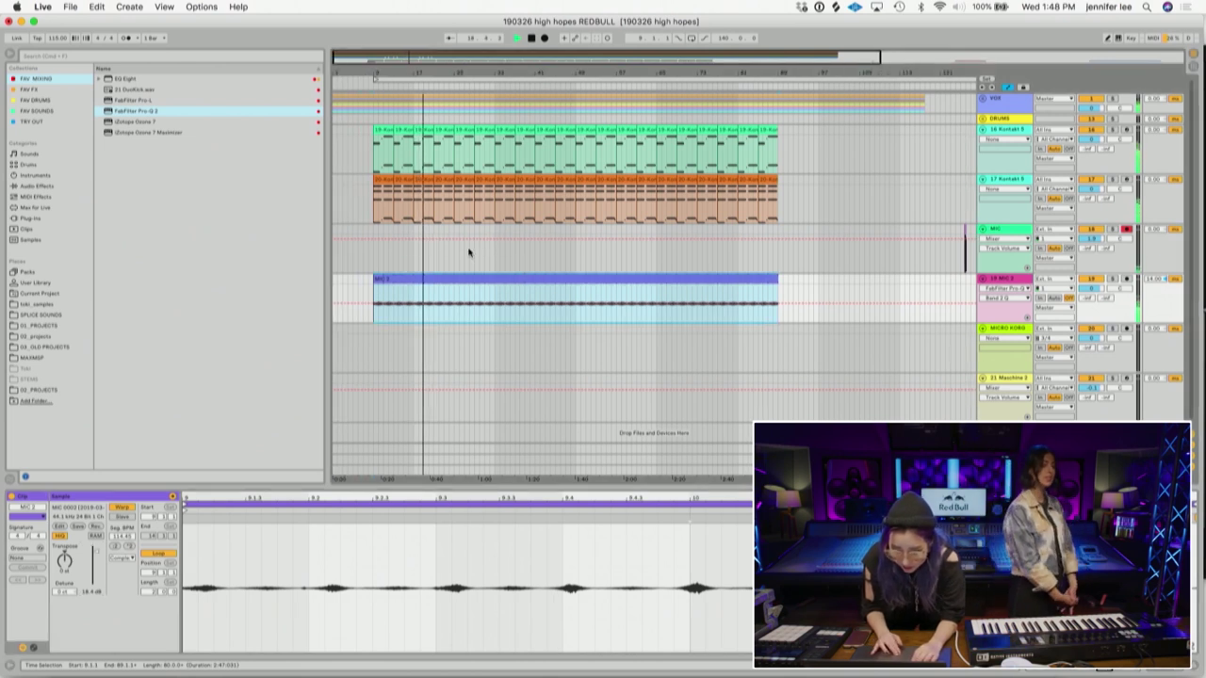
- Split the looped clip at bar 25 and at bar 41
left_click(495, 322)
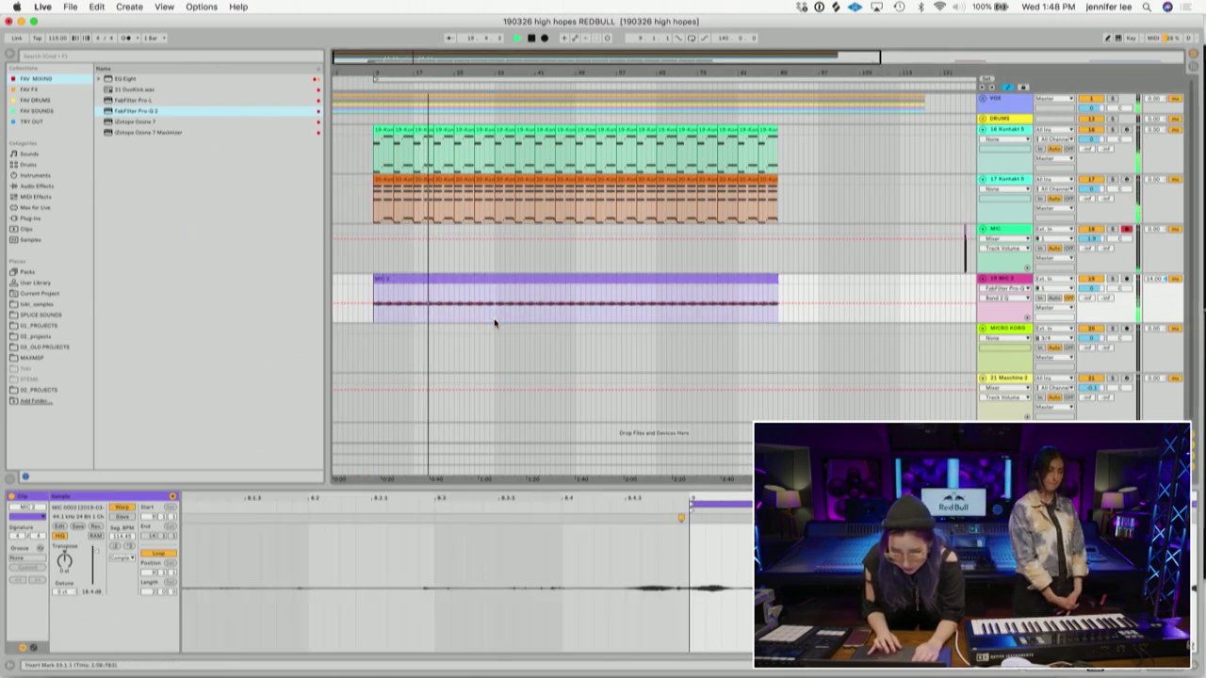
left_click(459, 318)
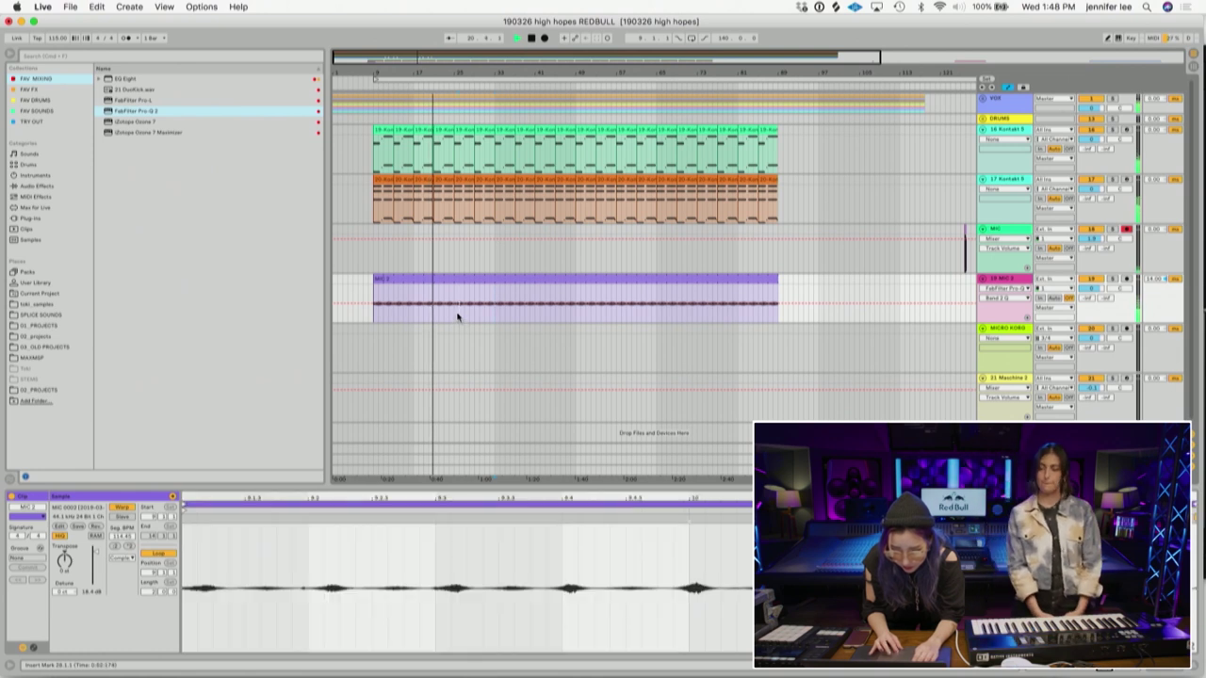
key("super+e")
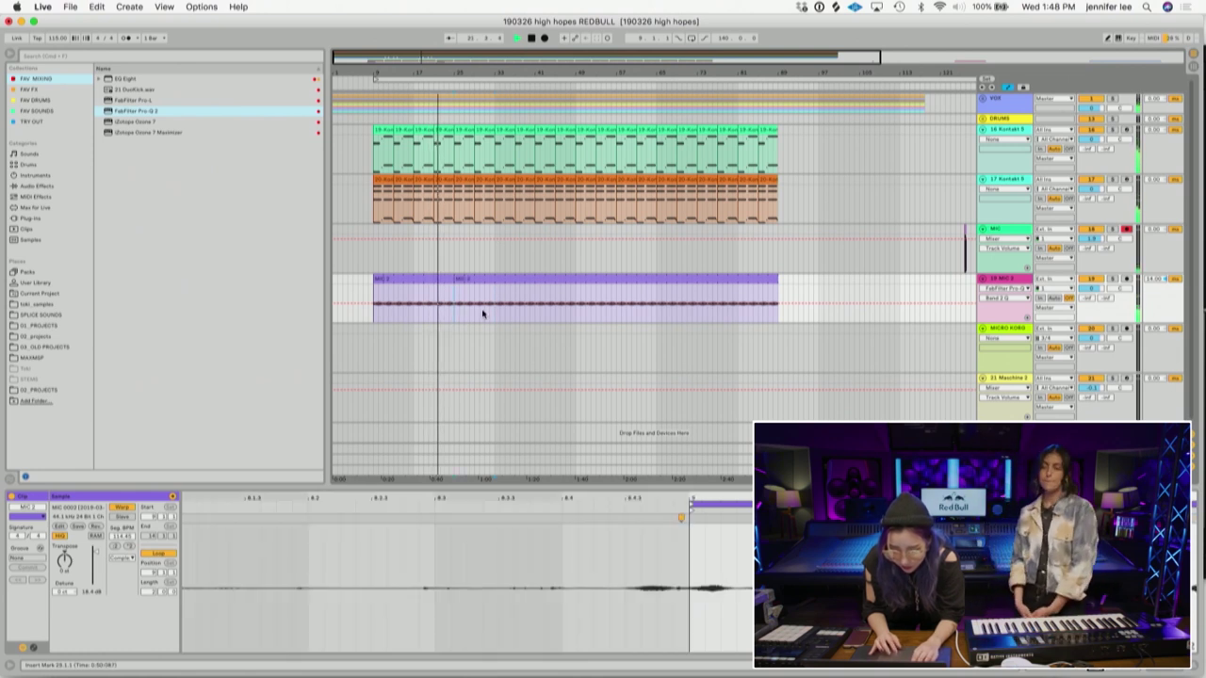
left_click(529, 313)
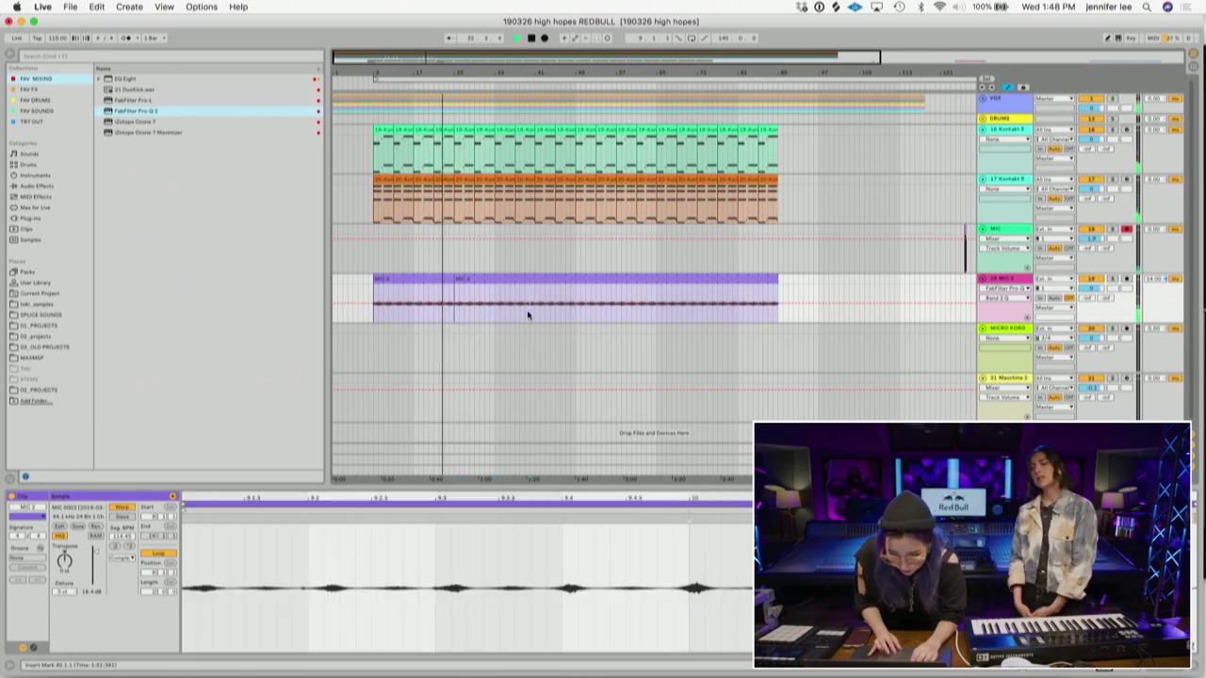
key("super+e")
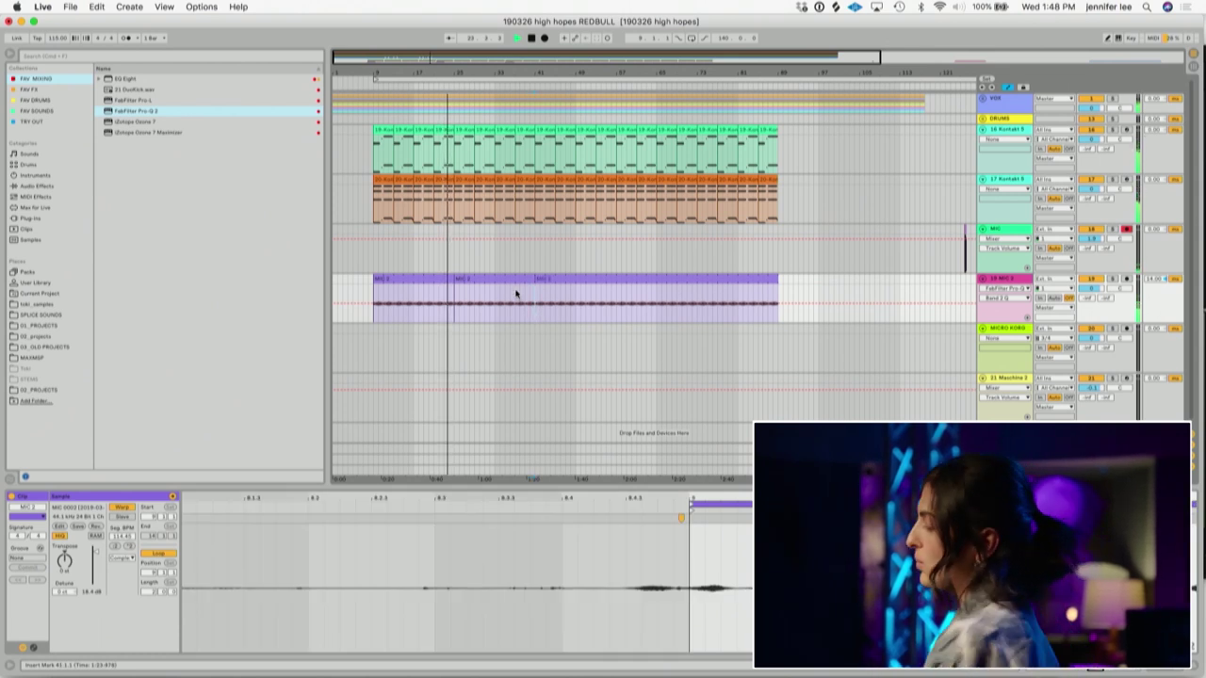
- Select the clip between bars 25 and 41, try halving its segment BPM, and play it
left_click(510, 288)
left_click(502, 279)
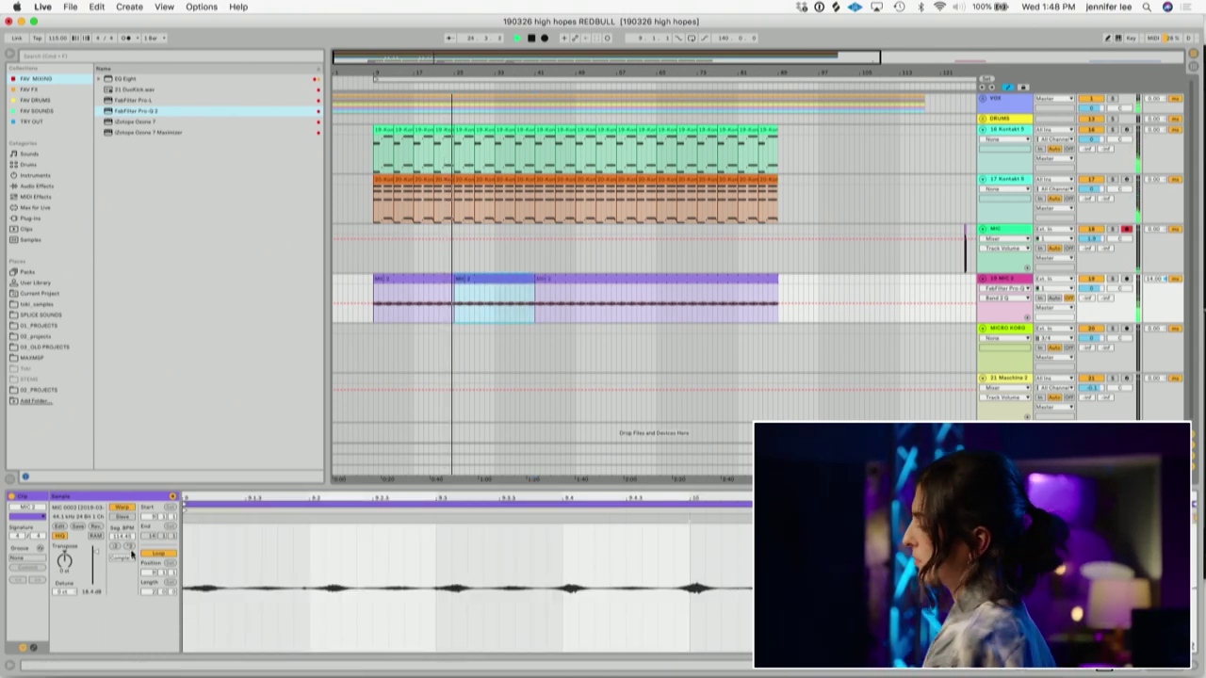
key("space")
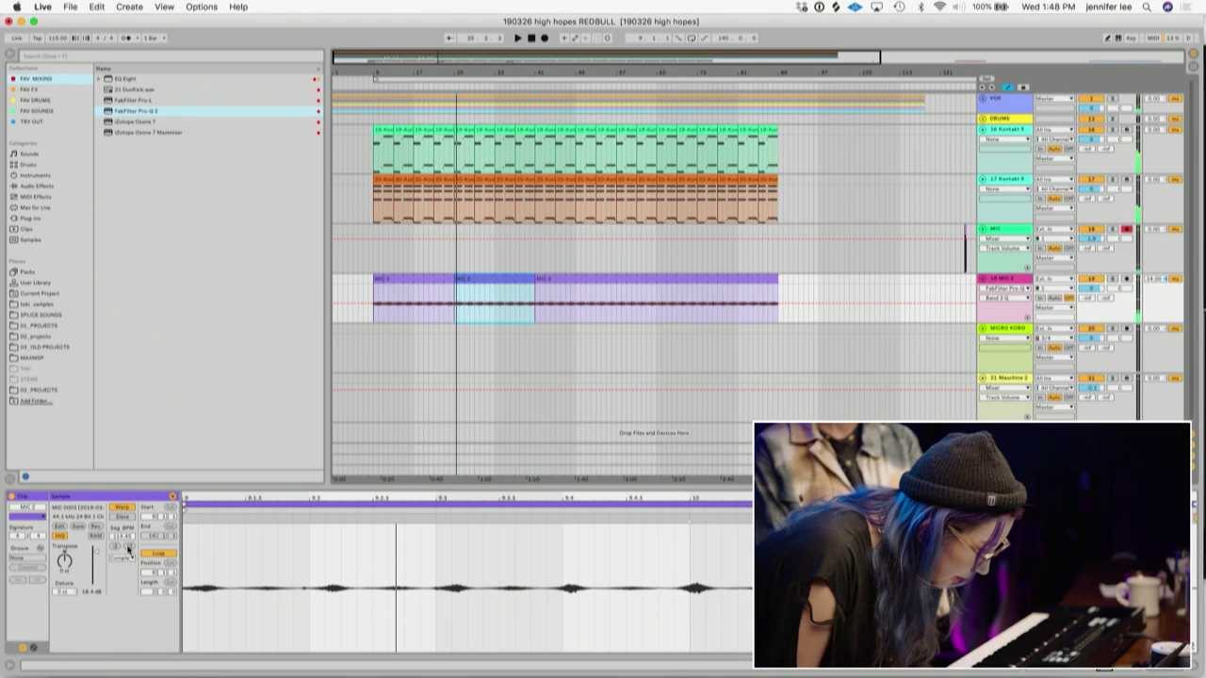
left_click(129, 547)
left_click(115, 546)
left_click(115, 547)
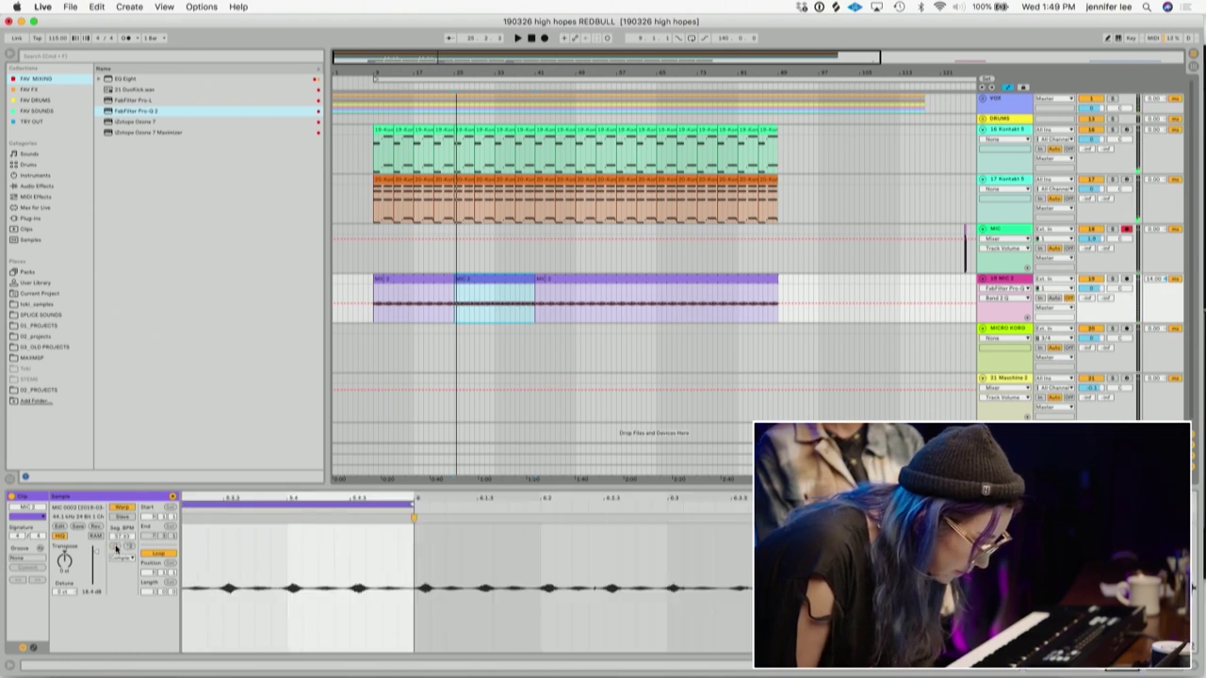
key("space")
- Set the gain of the clip between bars 25 and 41 to 15.9 dB, double its segment BPM, and stop playback
left_click_drag(287, 505, 655, 475)
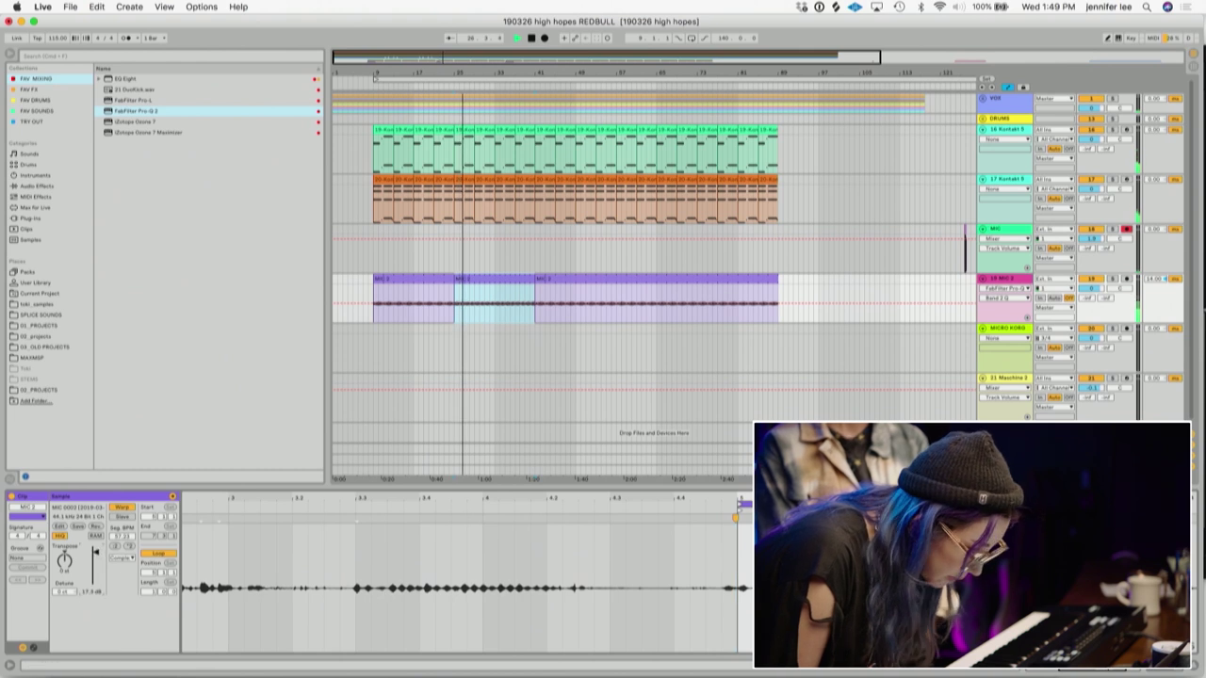
left_click_drag(95, 551, 96, 555)
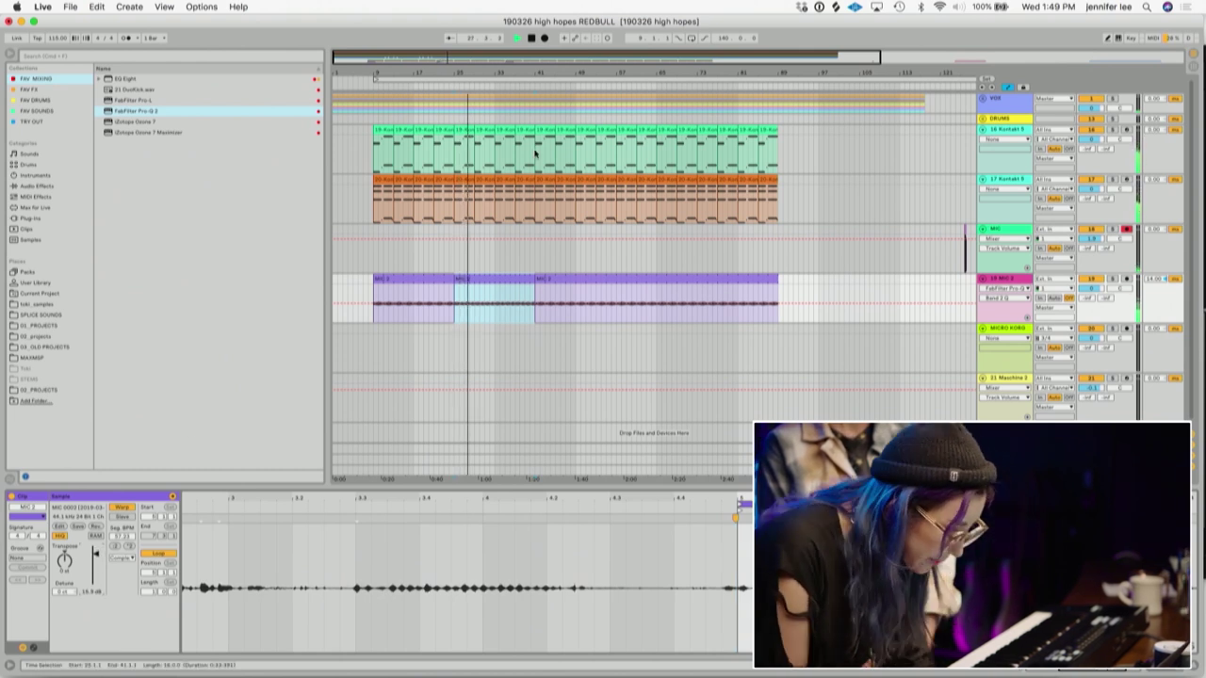
left_click(130, 547)
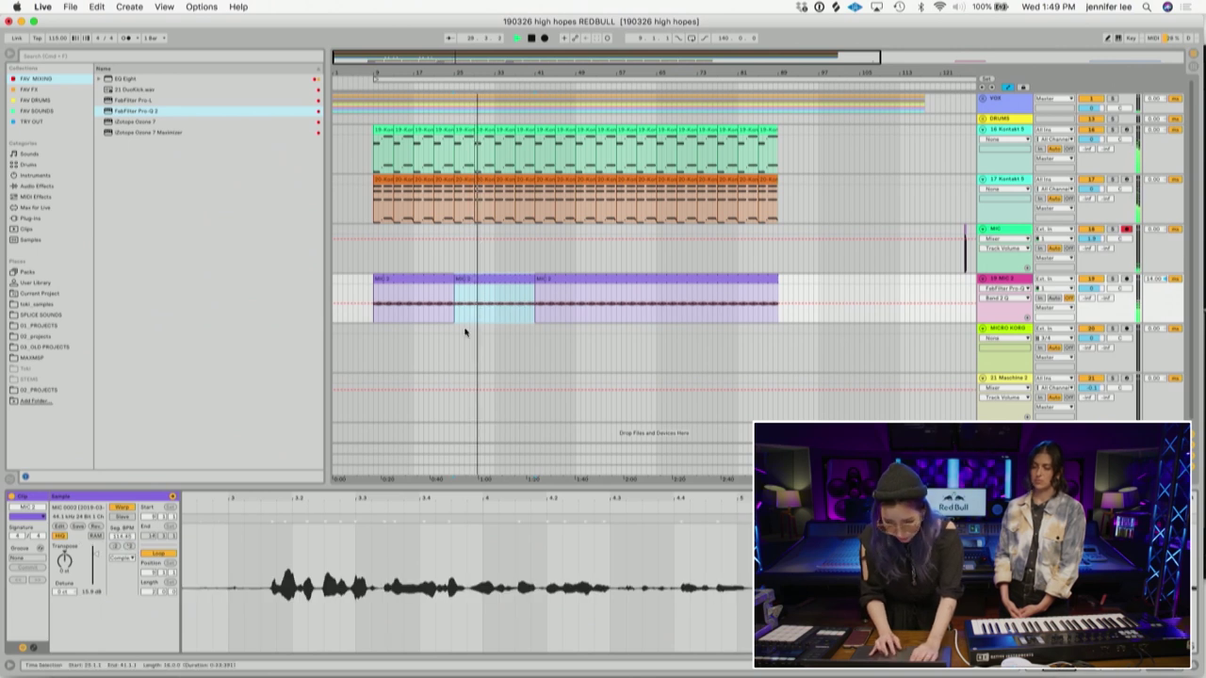
key("space")
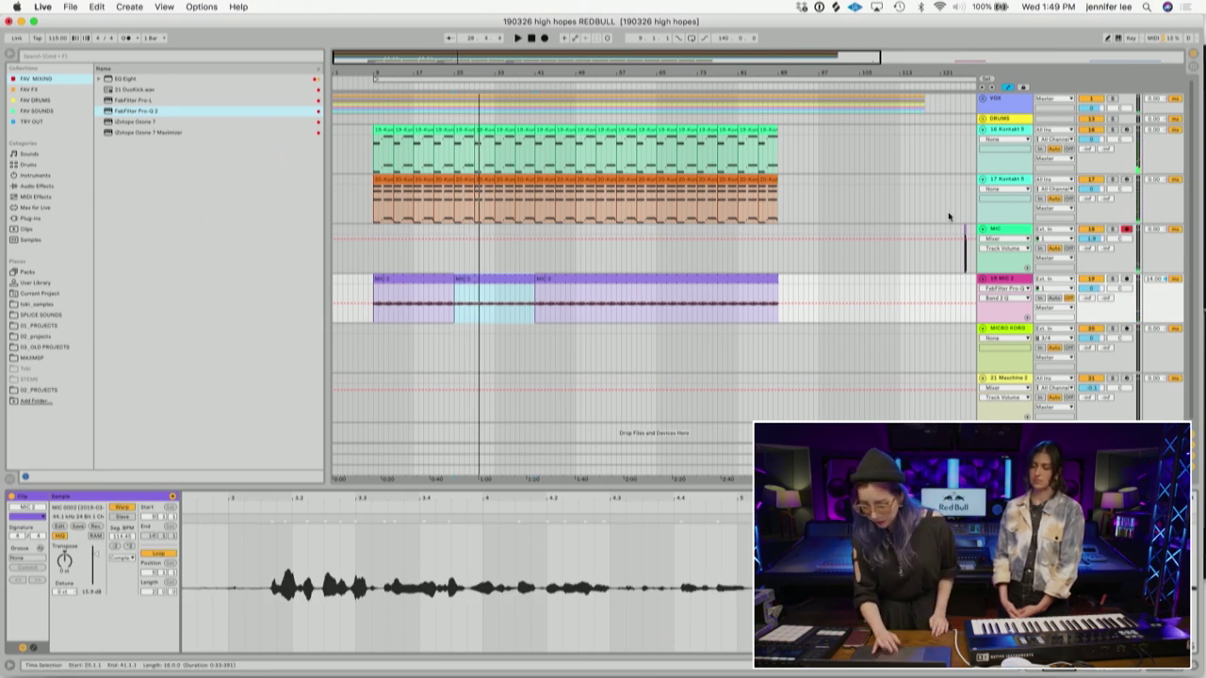
scroll(952, 226, "down", 1)
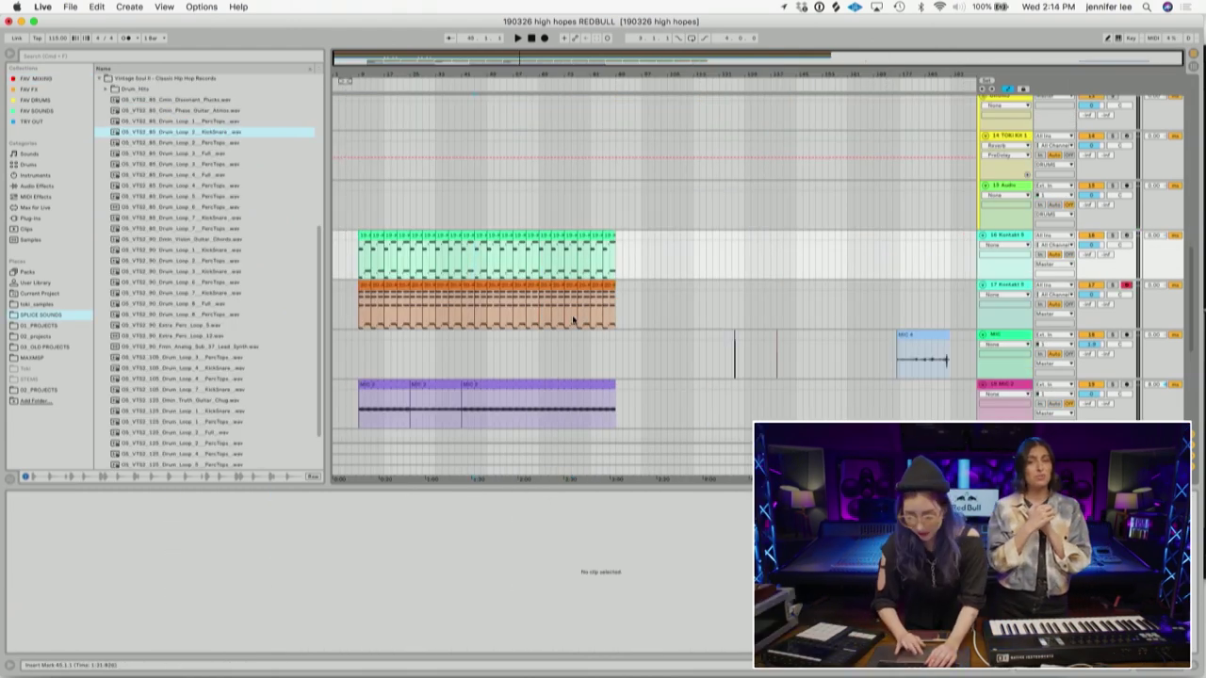
- Delete the leftover MIC 4 clip and the two short clips beyond the song on the MIC track
left_click(921, 344)
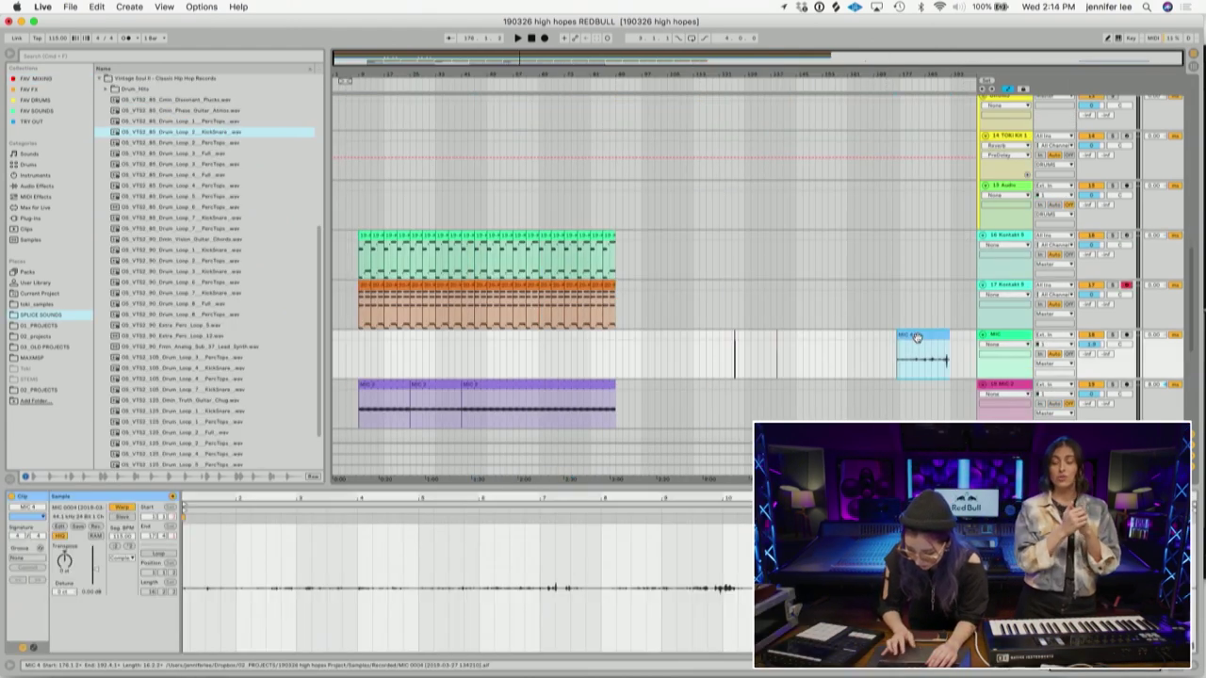
left_click_drag(807, 360, 724, 339)
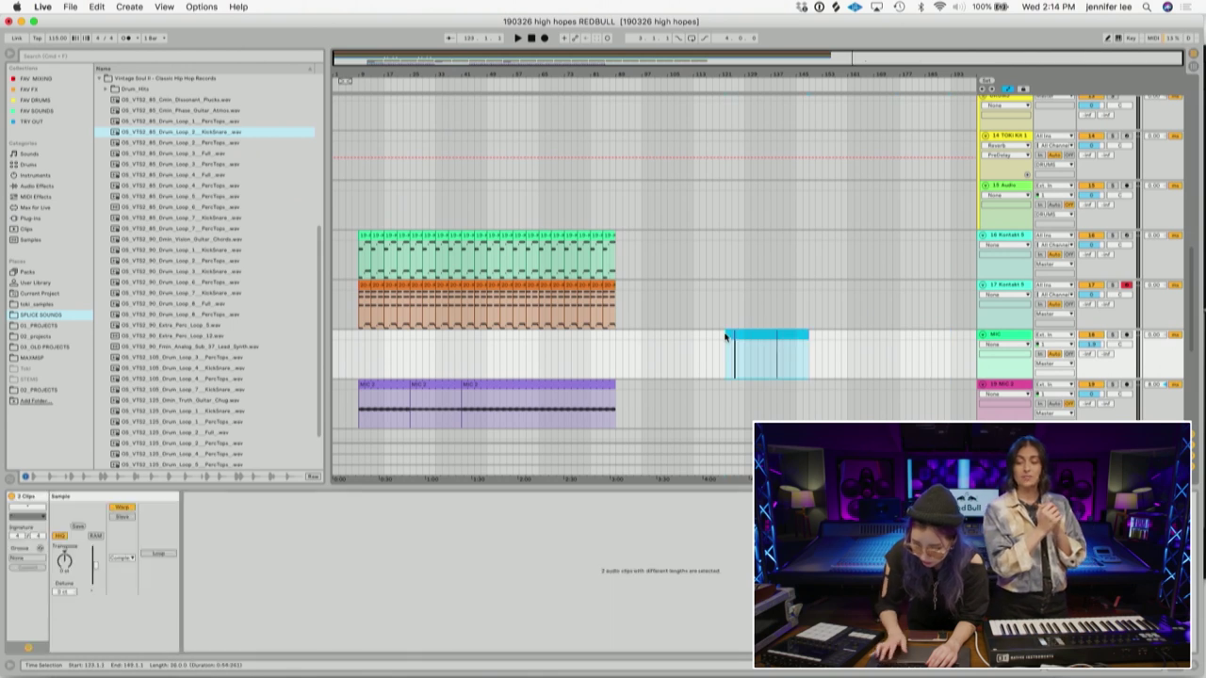
key("Delete")
- Arm the MIC track and record a new take of percussive hits starting at bar 113
scroll(724, 336, "down", 3)
scroll(725, 336, "down", 2)
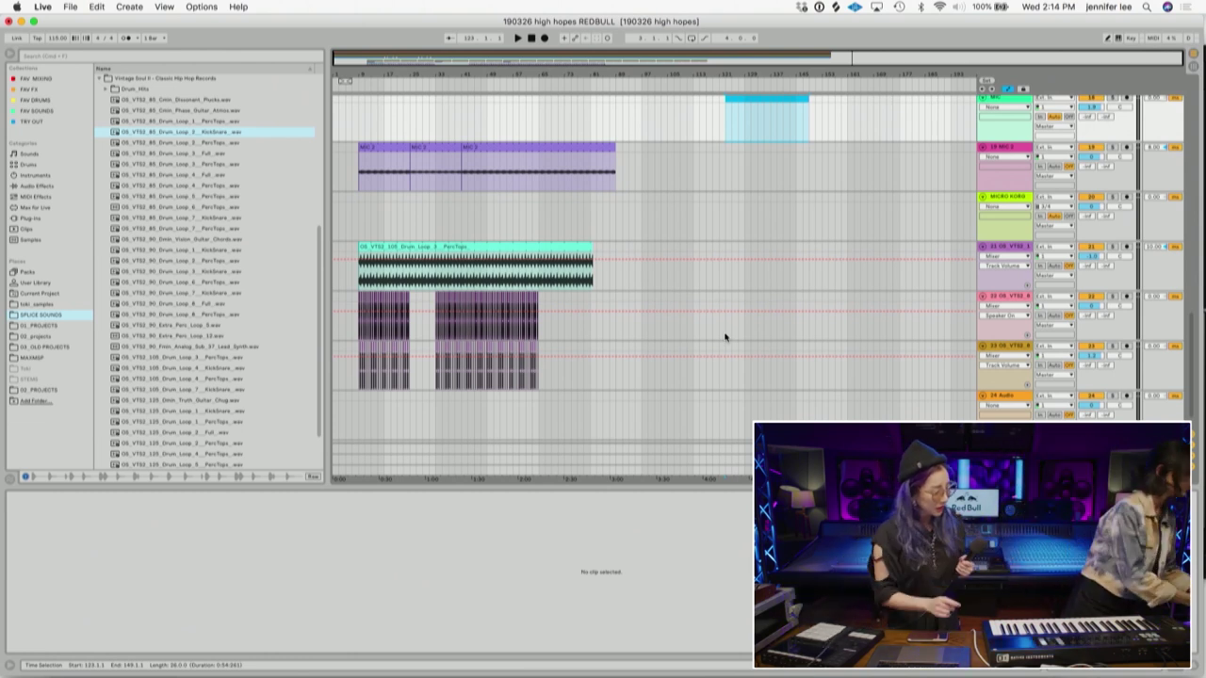
scroll(864, 326, "up", 2)
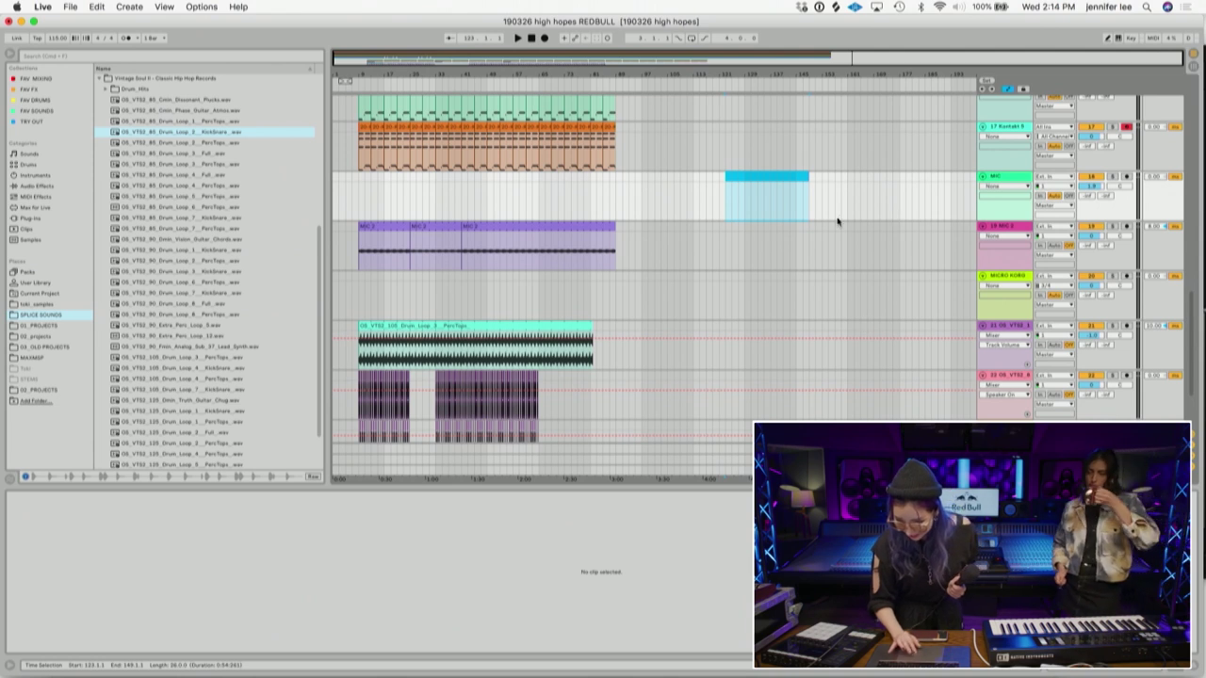
left_click(777, 211)
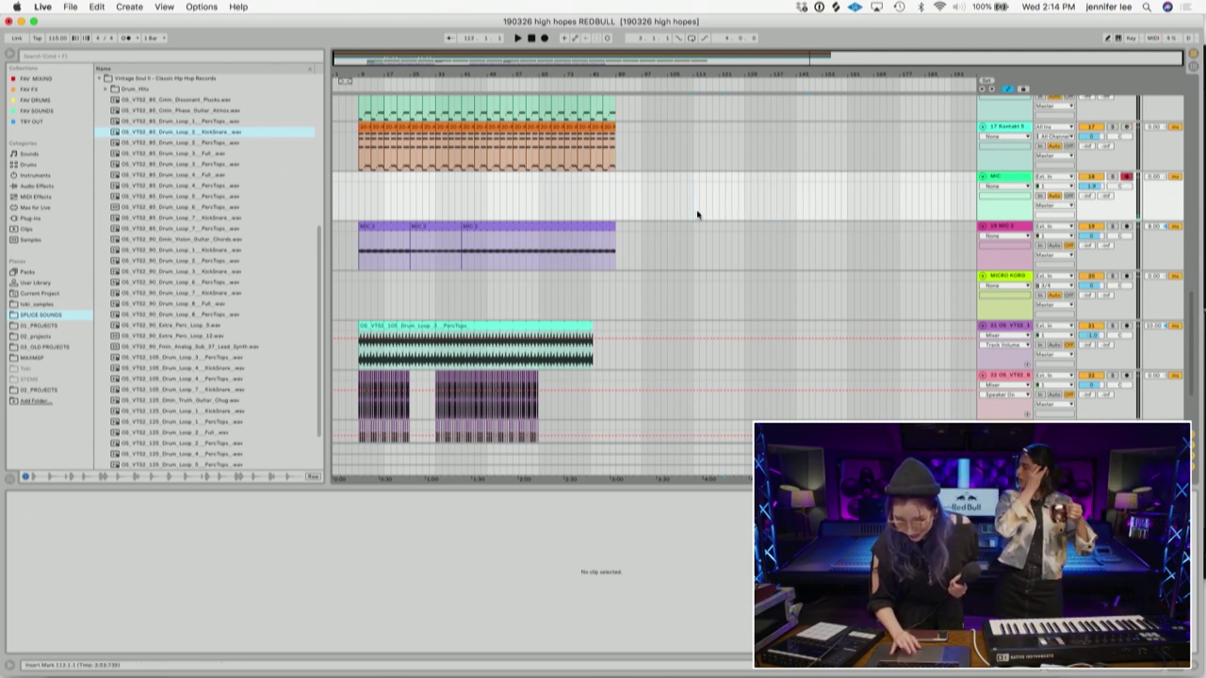
left_click(544, 40)
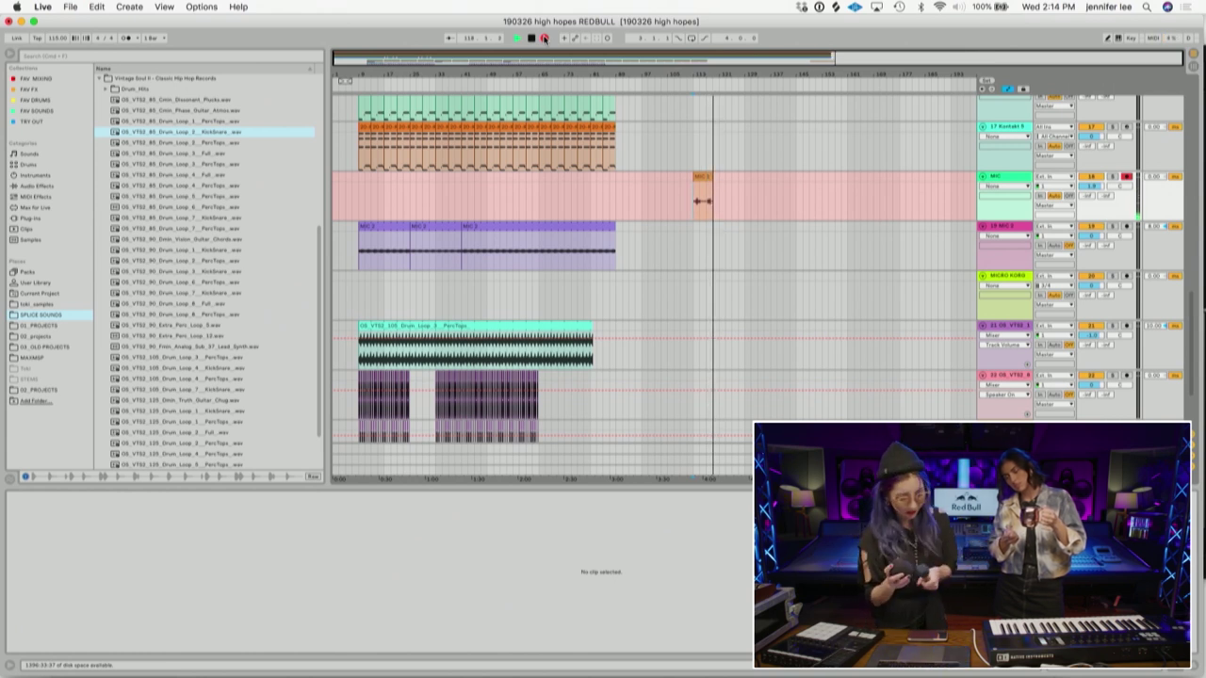
key("space")
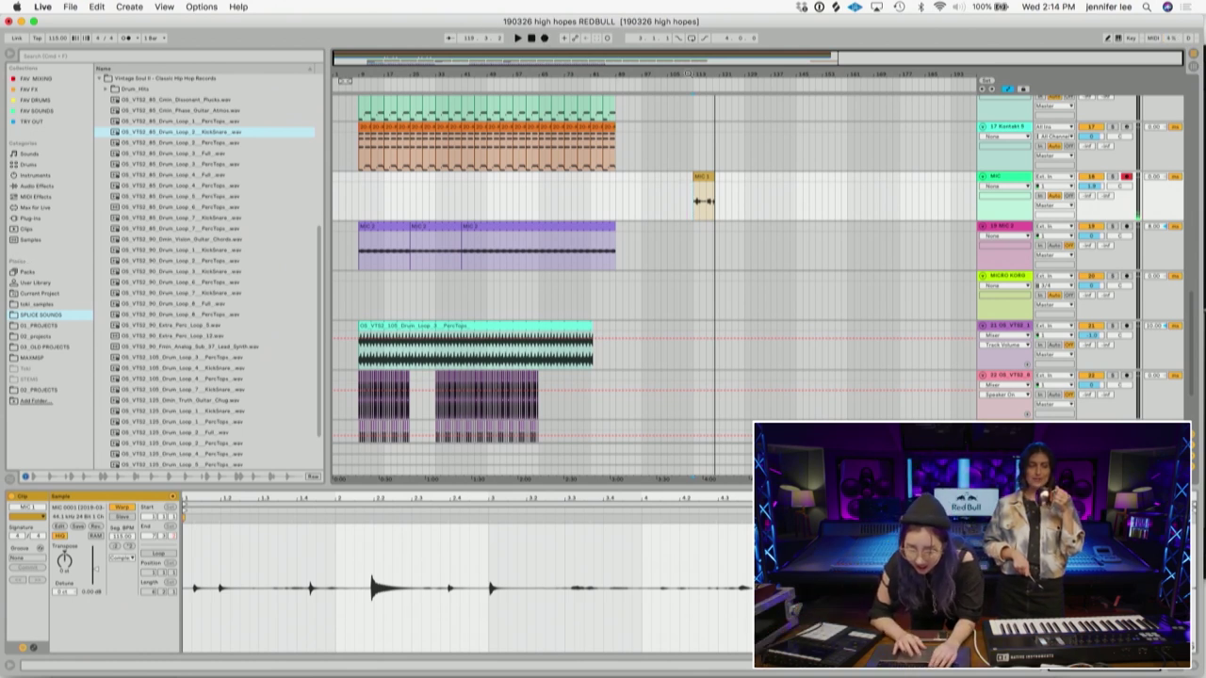
- Audition the individual hits near the end of the new MIC 1 recording
key("z")
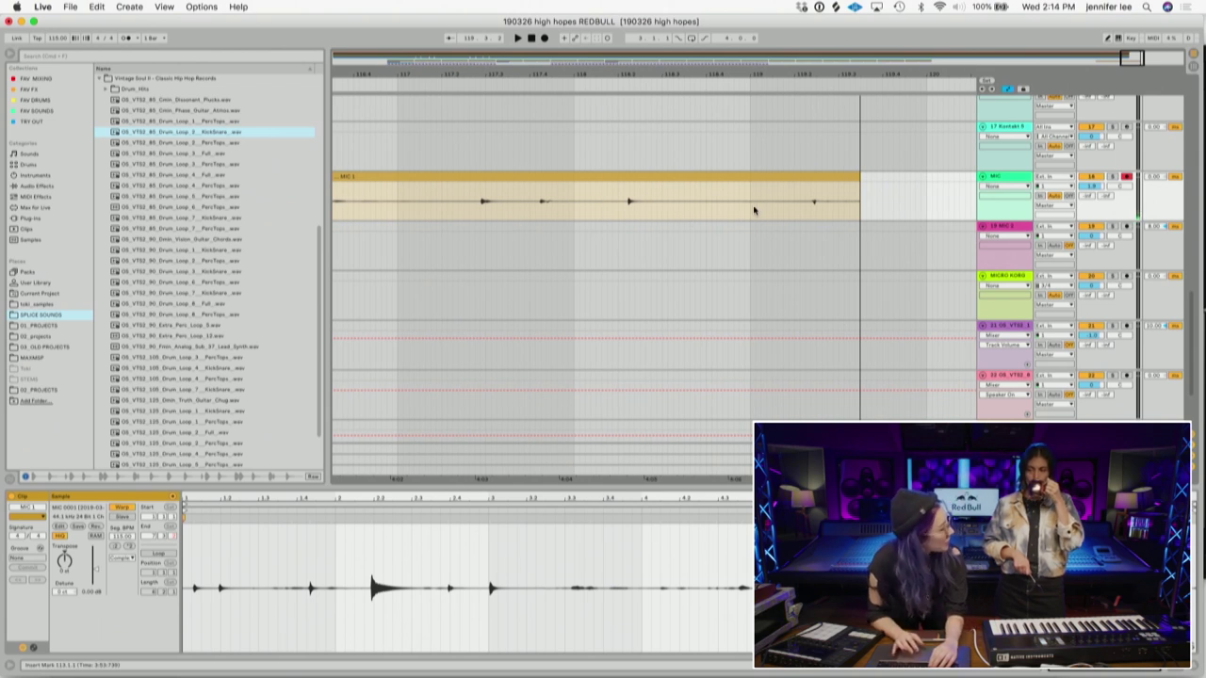
left_click(794, 206)
key("space")
key("space")
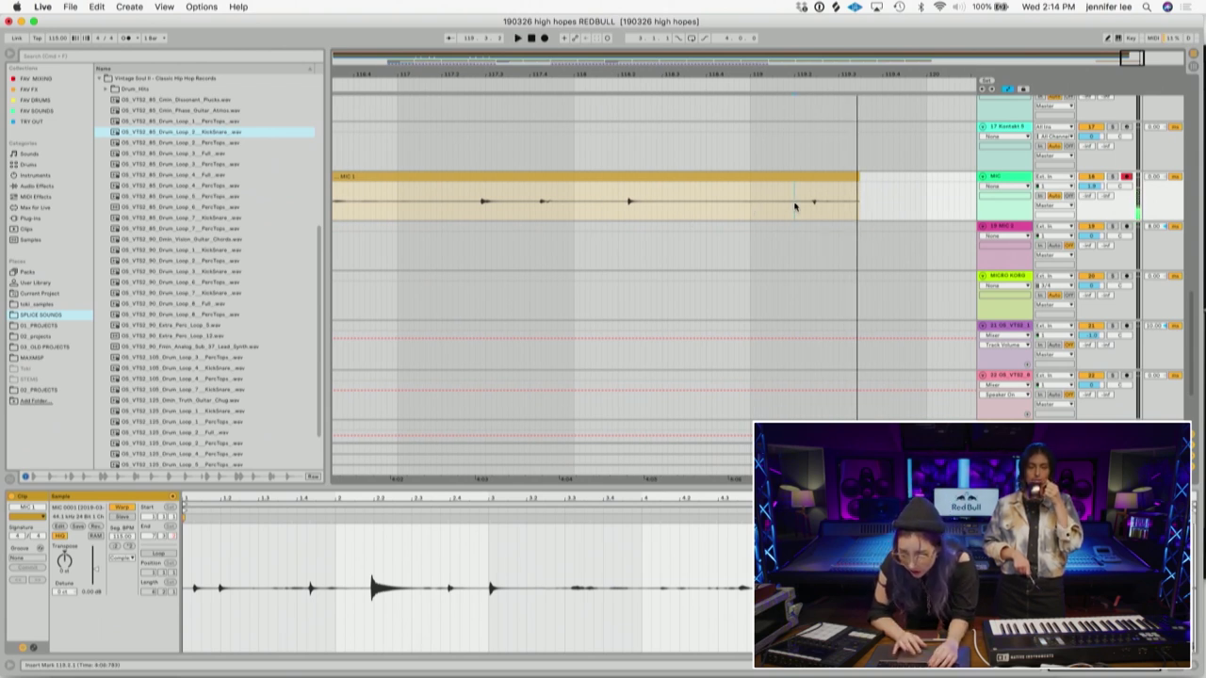
key("space")
left_click(608, 211)
key("space")
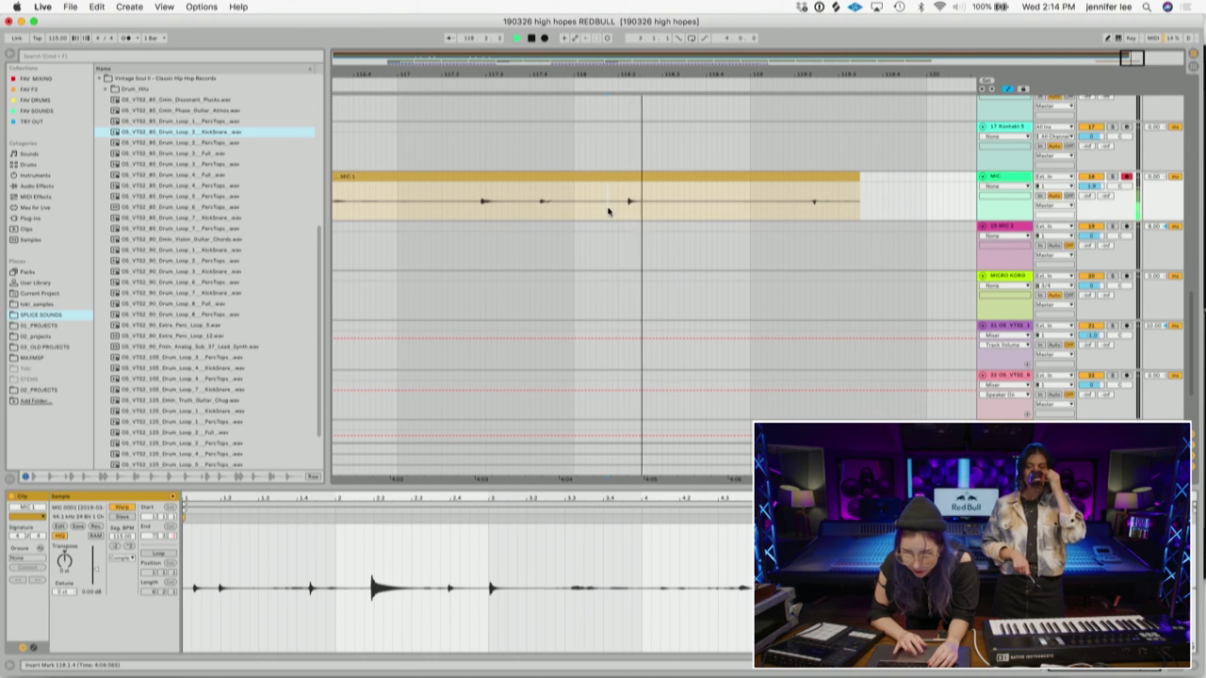
key("space")
- Split the MIC 1 recording around the hit near 118.2 and delete the parts before and after it
left_click_drag(698, 206, 624, 174)
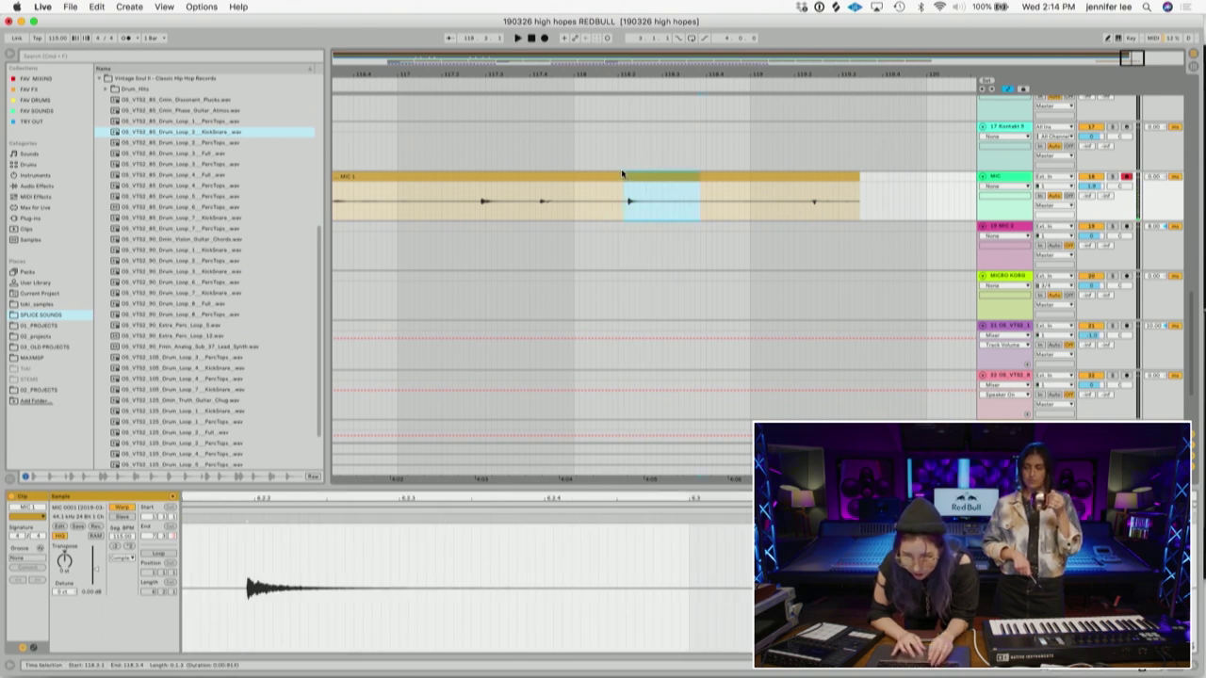
key("super+e")
left_click(603, 174)
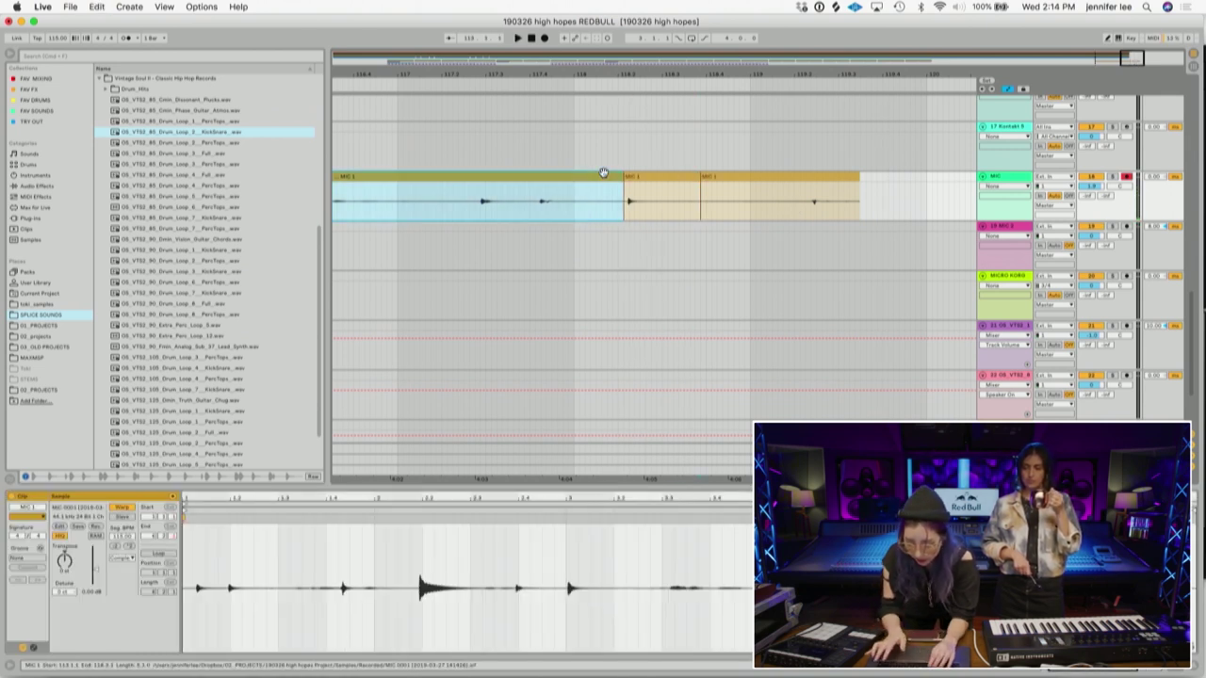
key("Delete")
left_click(747, 179)
key("Delete")
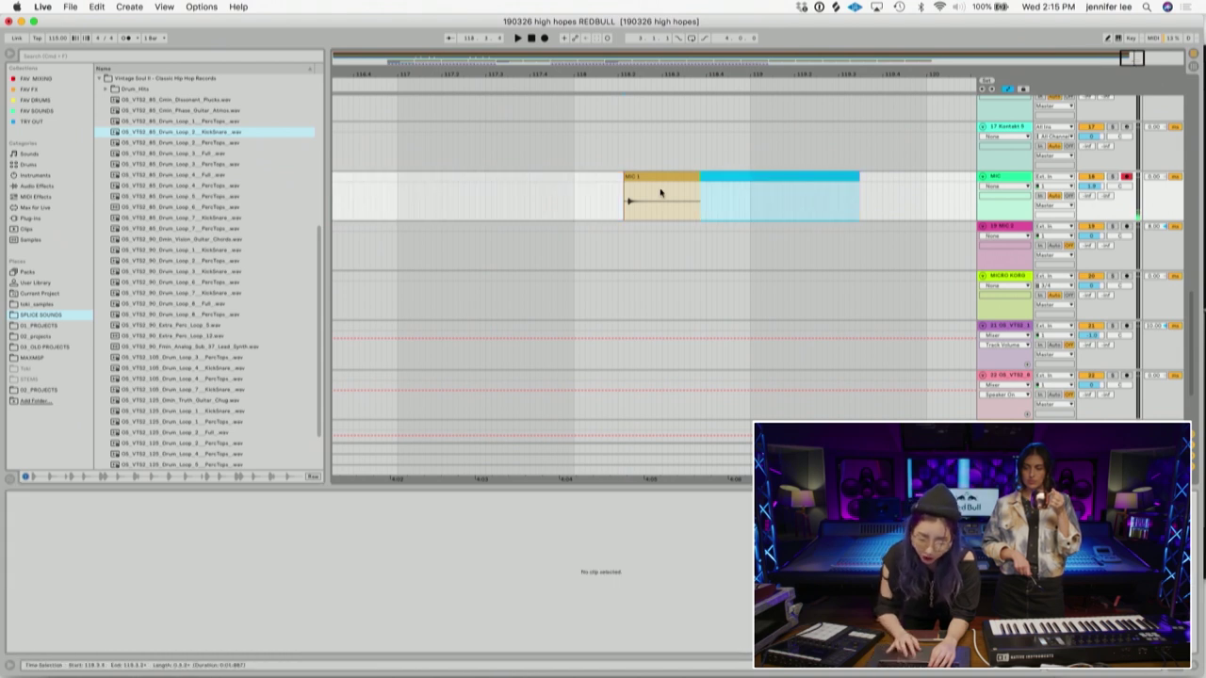
- Set the isolated hit's clip gain to 11.4 dB and play it
left_click(640, 178)
left_click_drag(95, 574, 95, 558)
key("space")
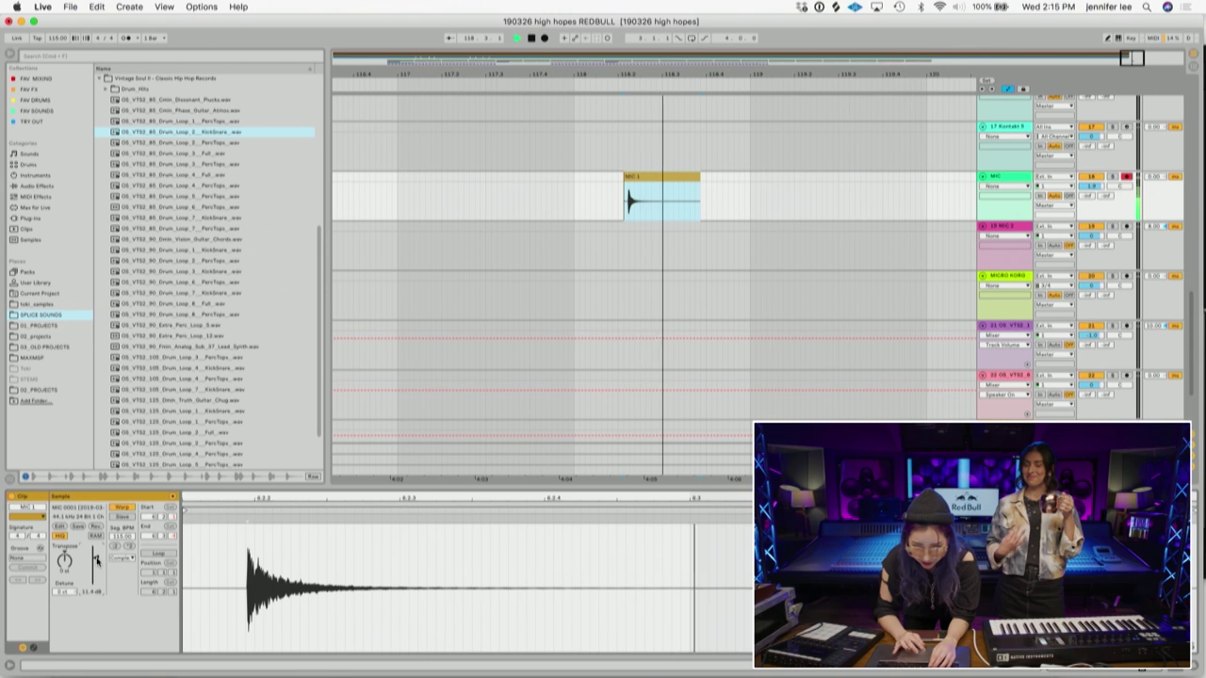
key("space")
- Trim the silence before the isolated hit so the clip starts at its transient, and check playback
left_click_drag(626, 74, 626, 283)
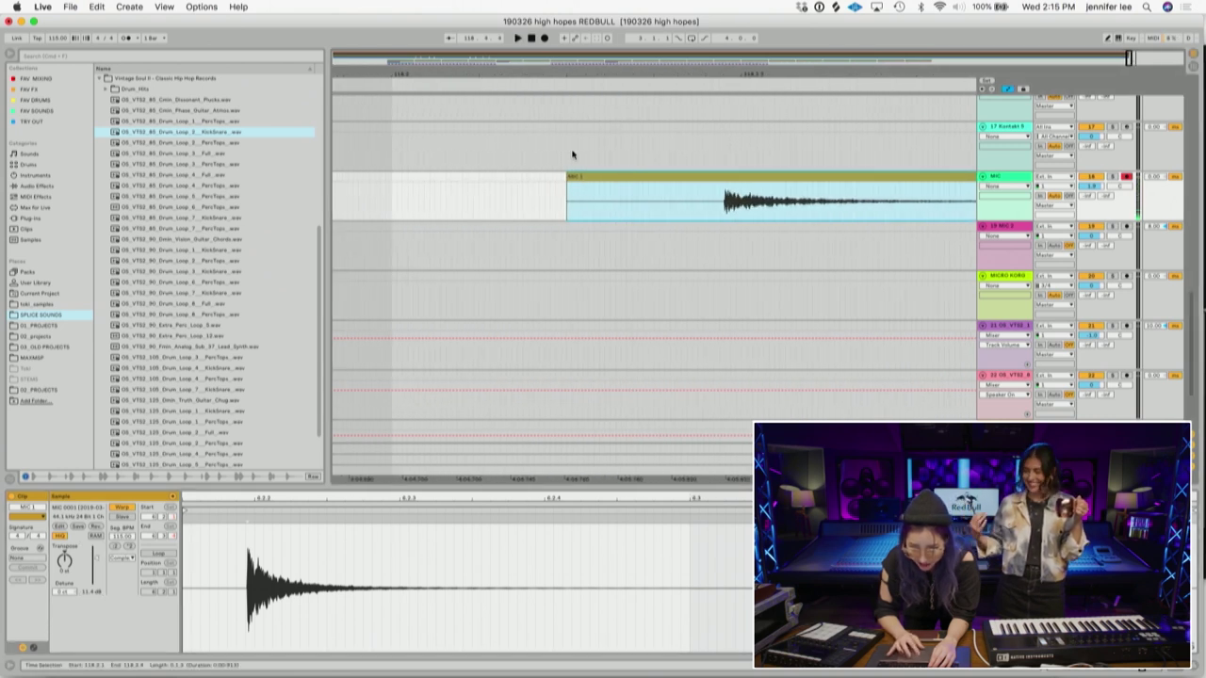
left_click_drag(566, 176, 719, 174)
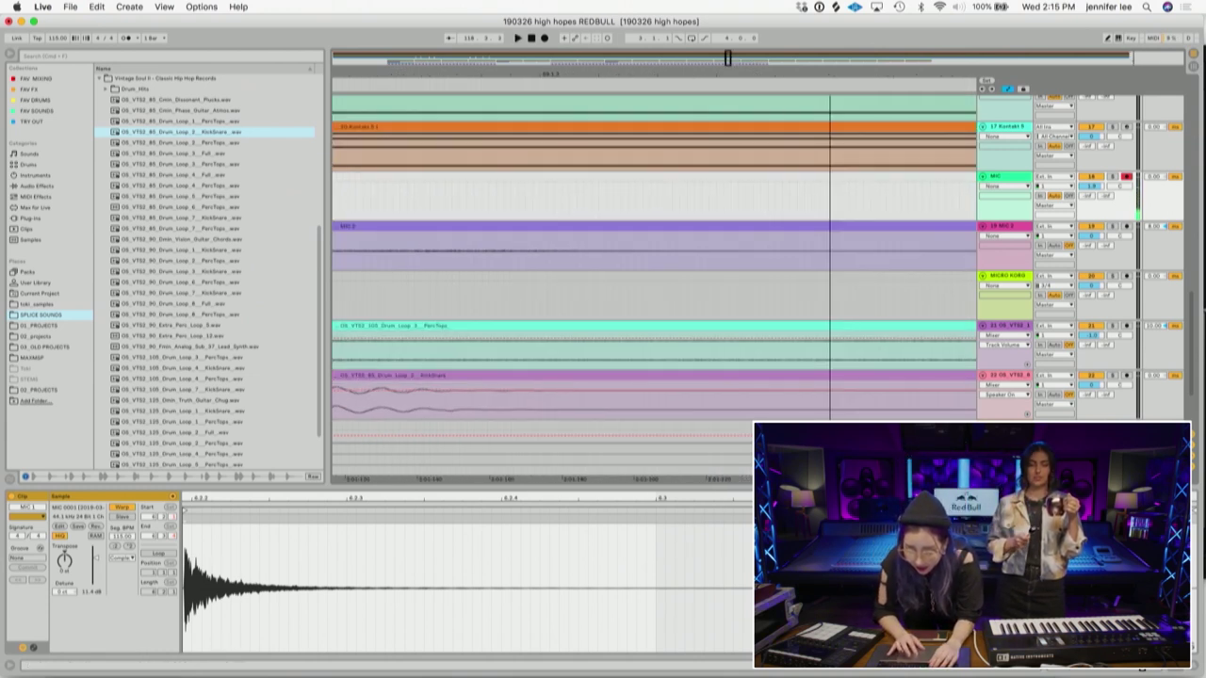
key("minus")
key("minus")
key("minus")
key("minus")
key("minus")
key("minus")
key("minus")
key("minus")
key("minus")
key("minus")
left_click_drag(937, 74, 665, 177)
key("space")
key("space")
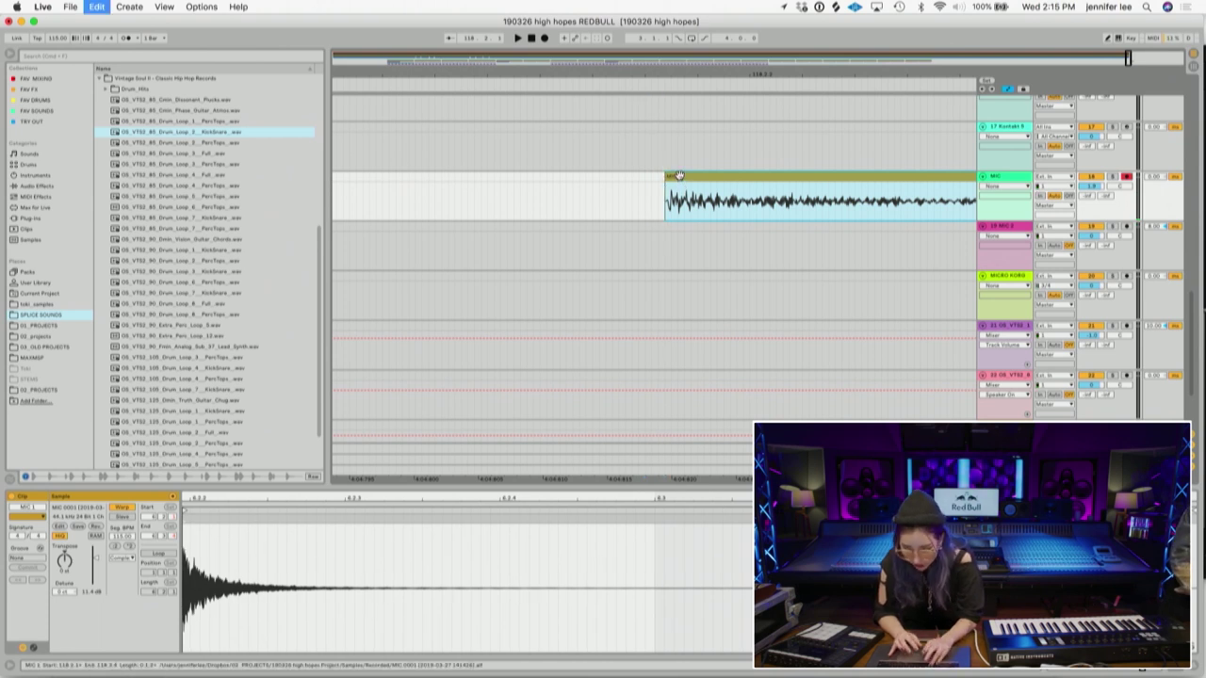
- Cut the trimmed hit from the MIC track and play the arrangement from the first MIC 2 clip at bar 9
key("super+x")
left_click_drag(698, 77, 696, 10)
scroll(706, 302, "down", 2)
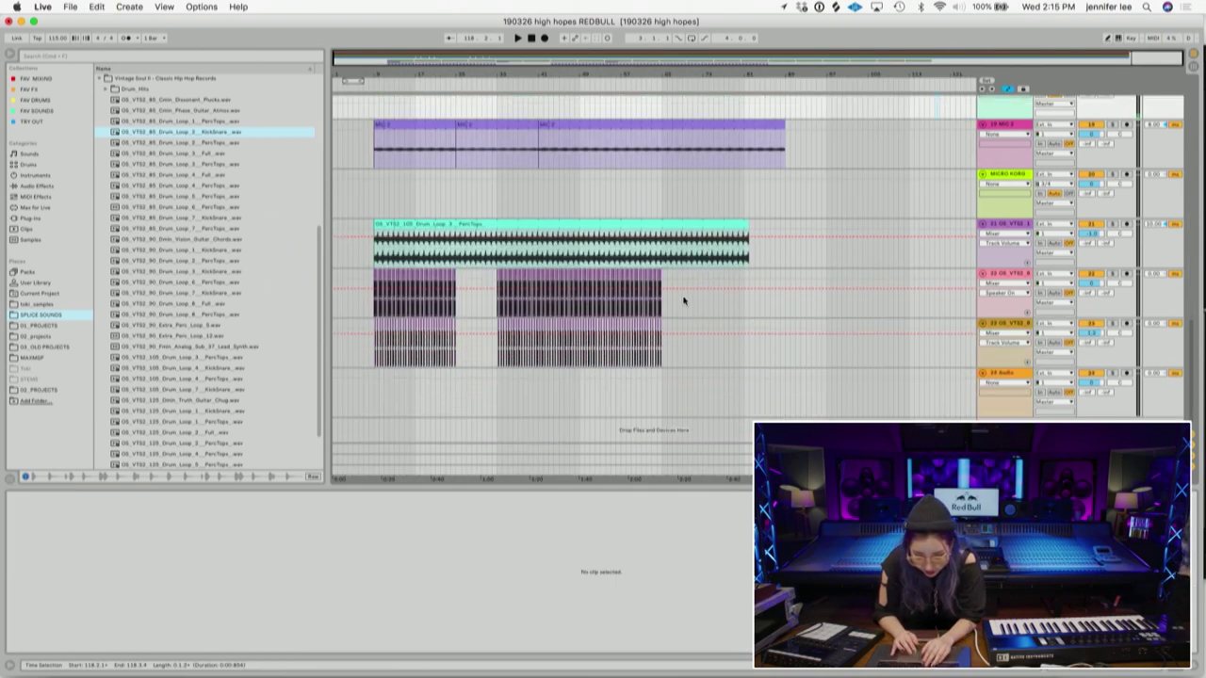
left_click(381, 142)
key("space")
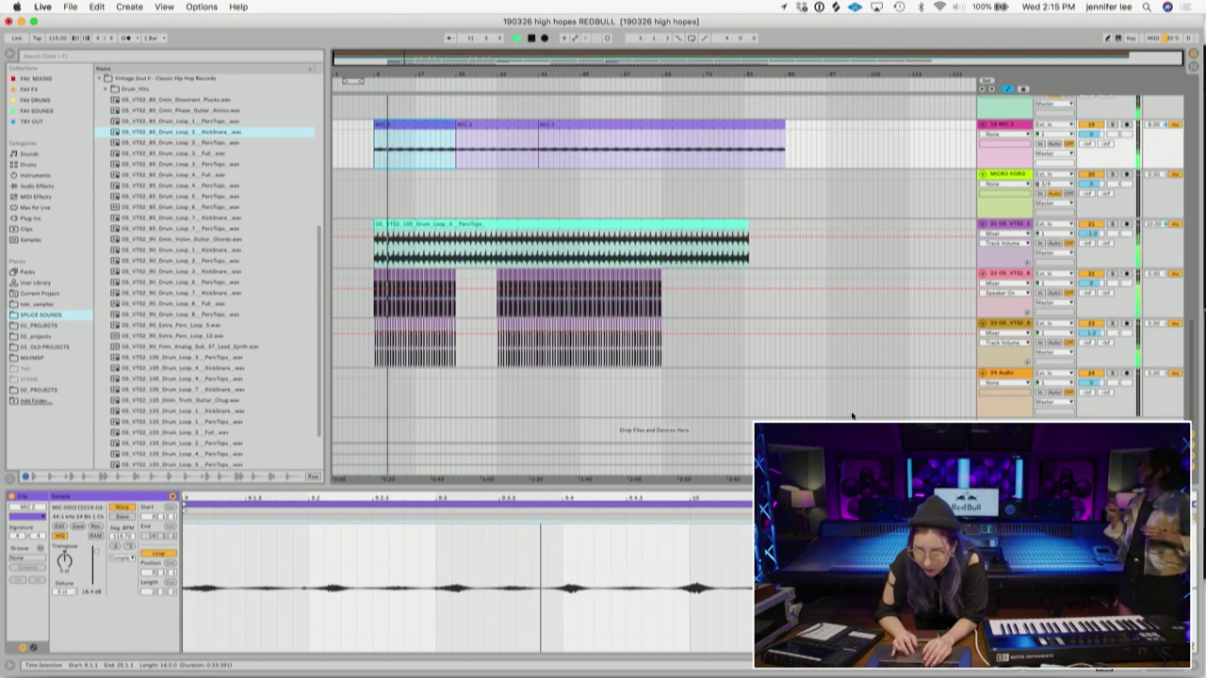
- Stop playback and paste the cut hit onto empty audio track 24, within the first beat of bar 17
left_click_drag(391, 74, 391, 188)
key("plus")
key("plus")
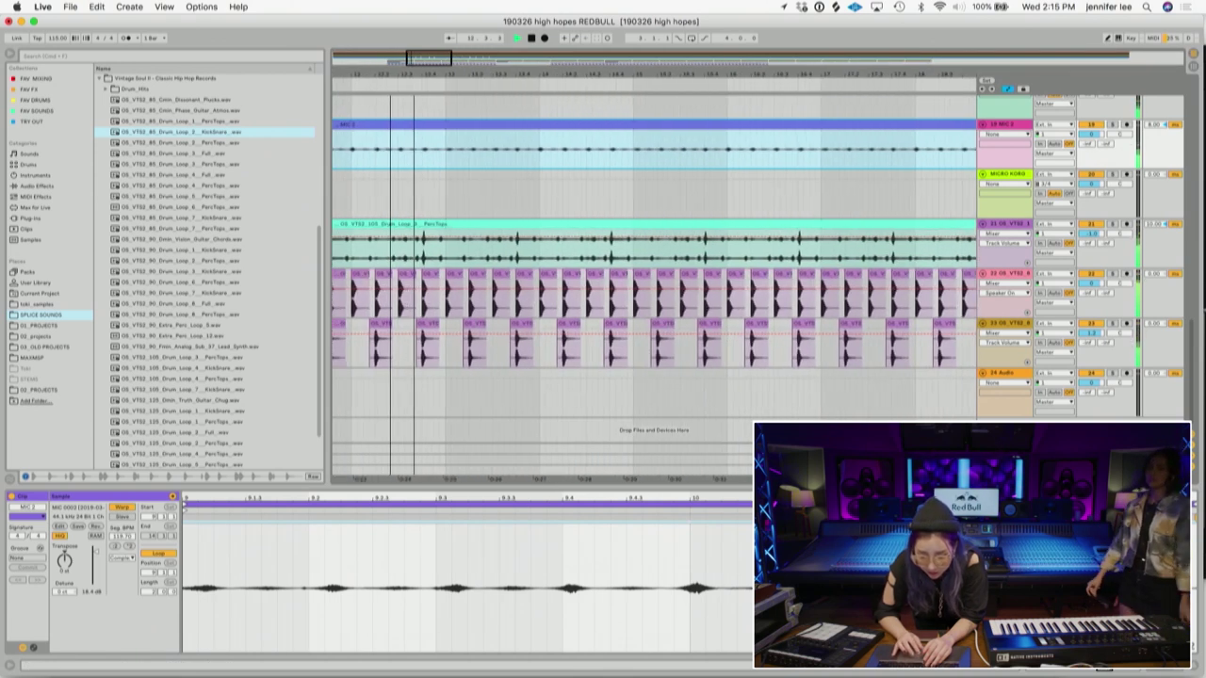
left_click(492, 378)
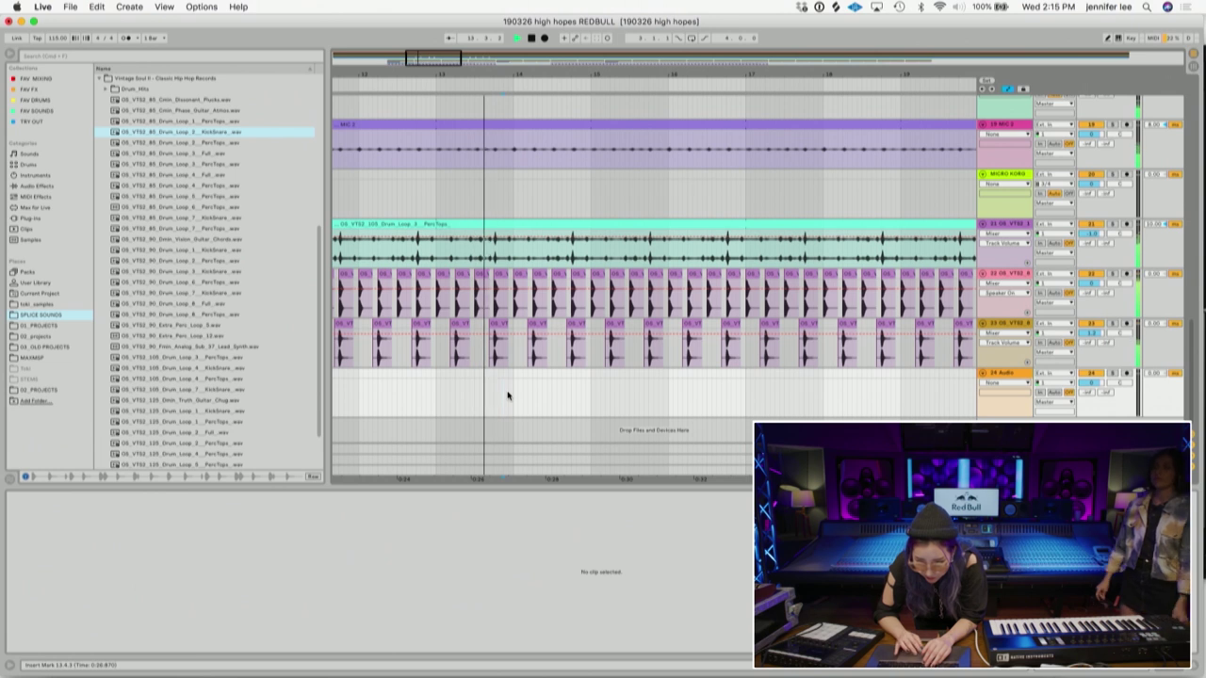
scroll(603, 400, "right", 1)
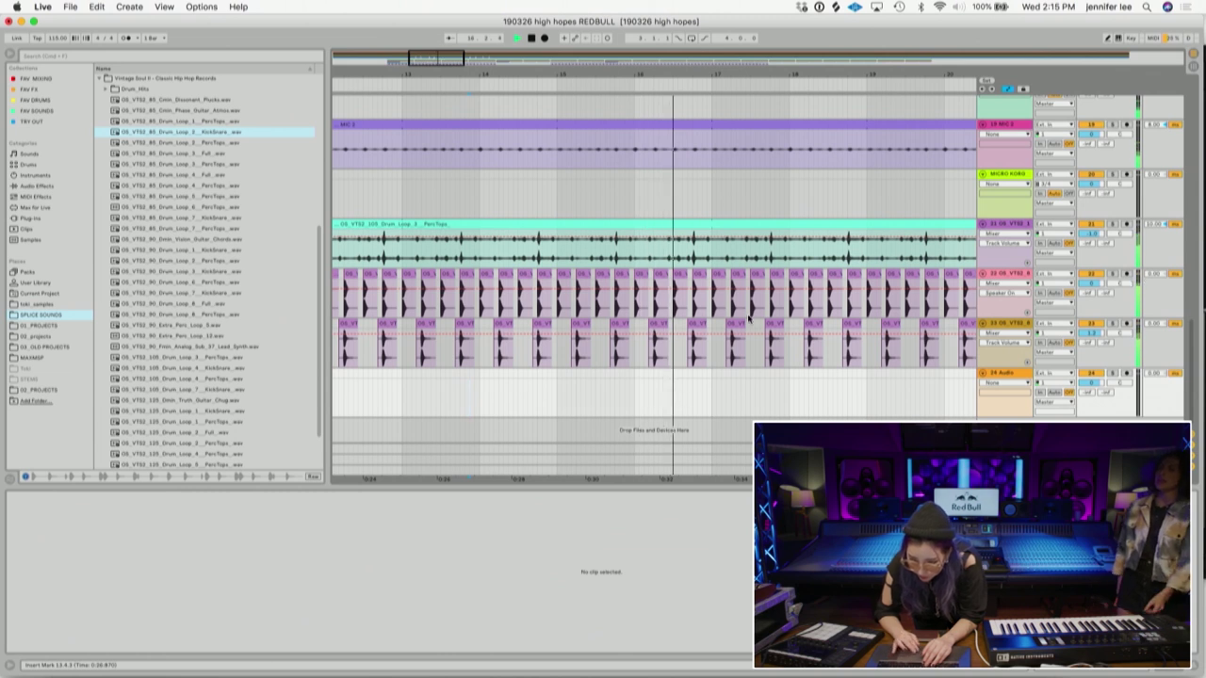
scroll(748, 317, "right", 2)
key("space")
left_click_drag(650, 69, 651, 189)
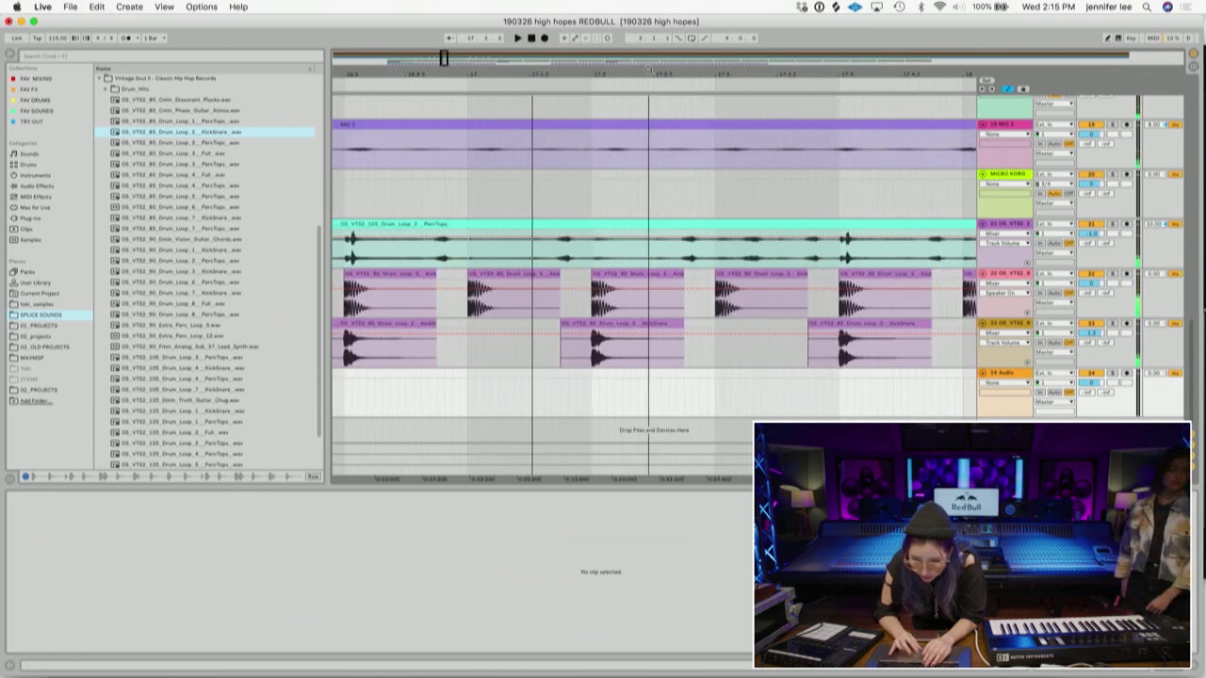
key("super+v")
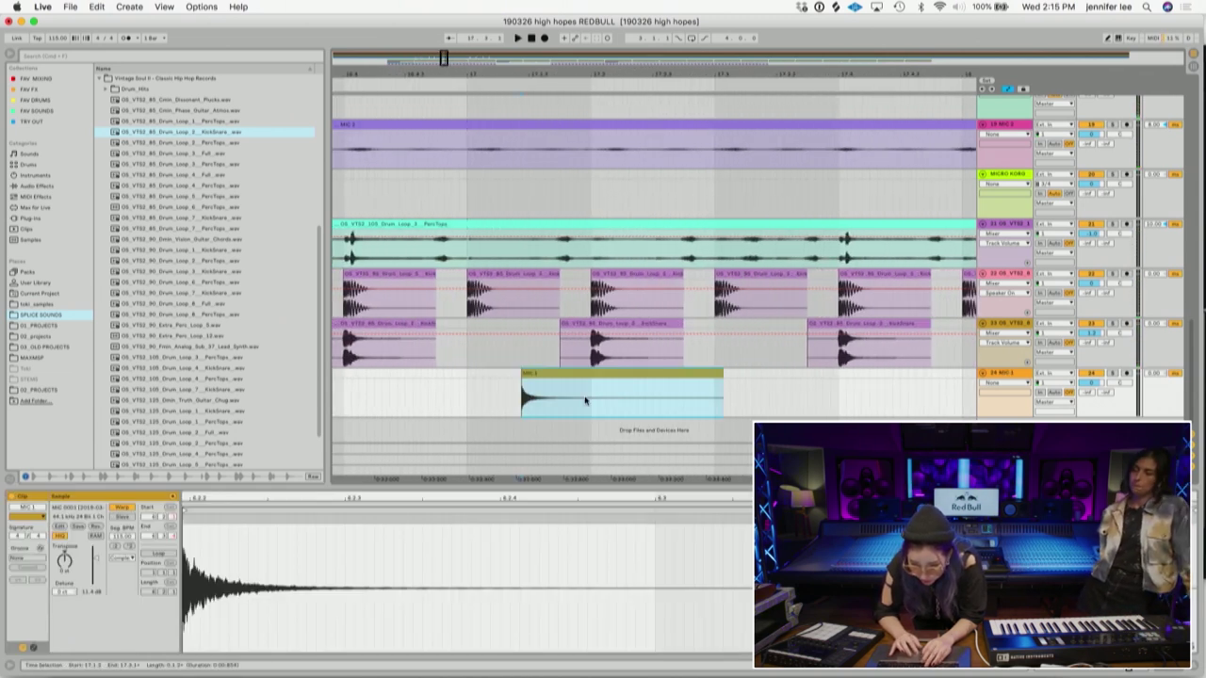
- Shorten the pasted hit to about a sixteenth note and set its gain to 4.94 dB
left_click_drag(721, 377, 552, 381)
left_click(538, 382)
left_click(537, 374)
left_click_drag(96, 558, 96, 564)
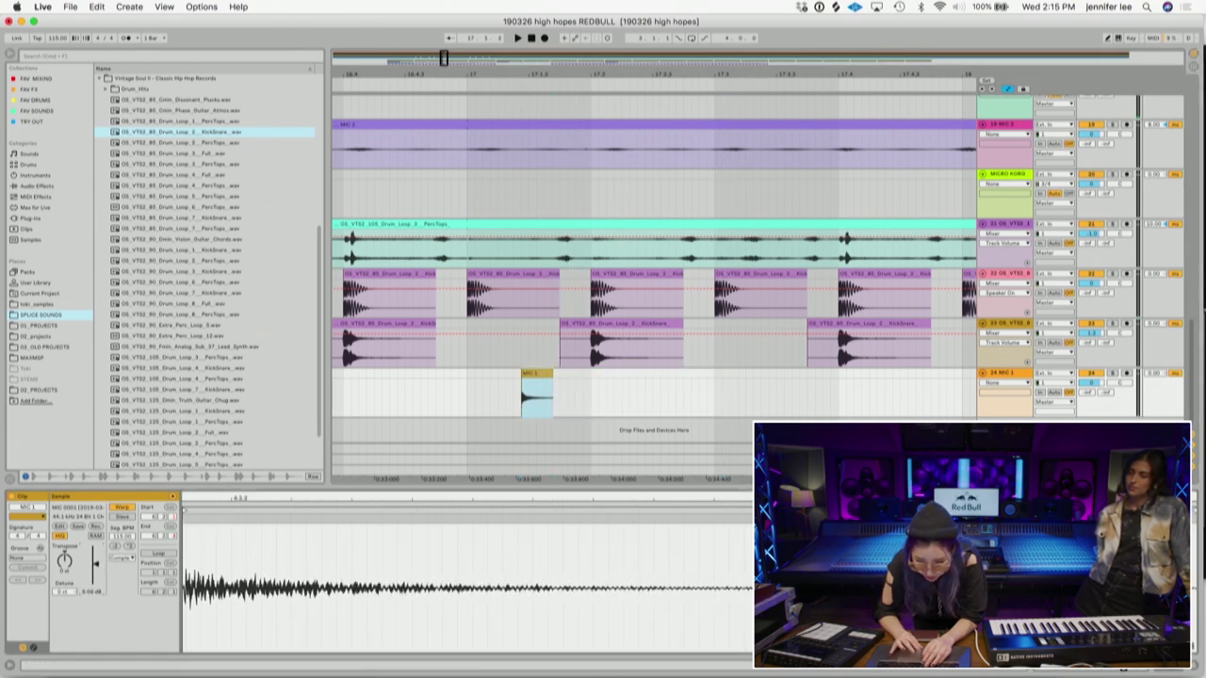
left_click(655, 396)
key("super+v")
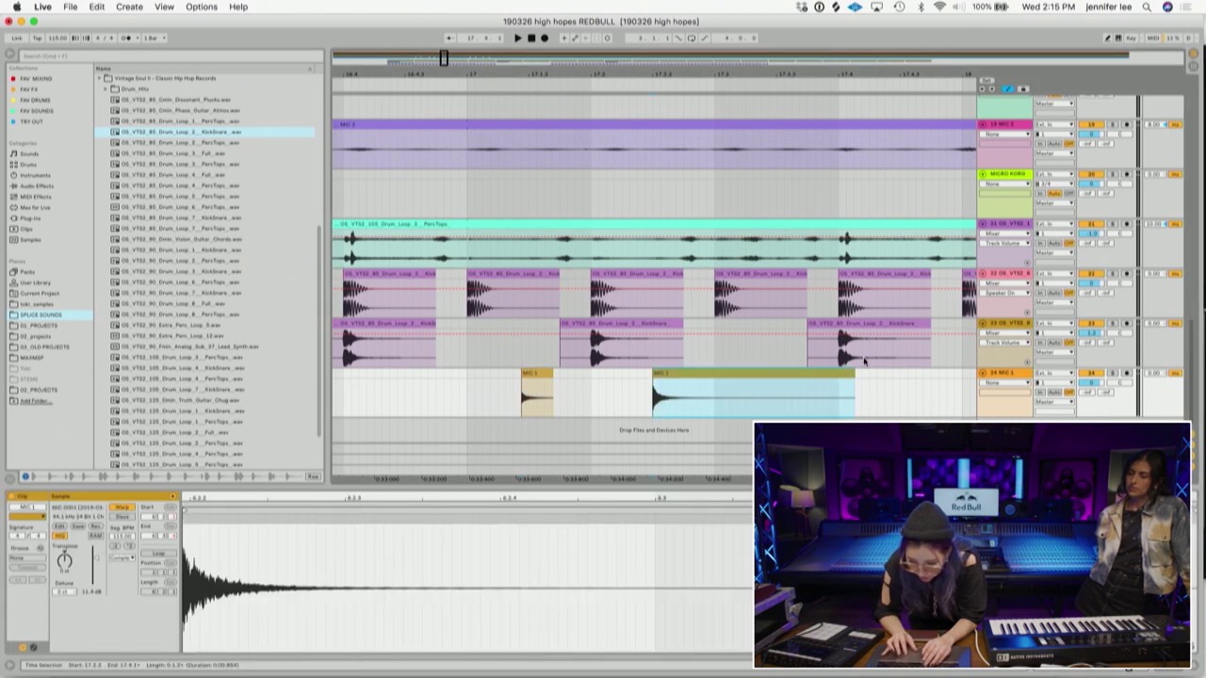
key("super+z")
- Copy the shortened hit and paste the copy into the second beat of bar 17 on the same track
left_click(536, 374)
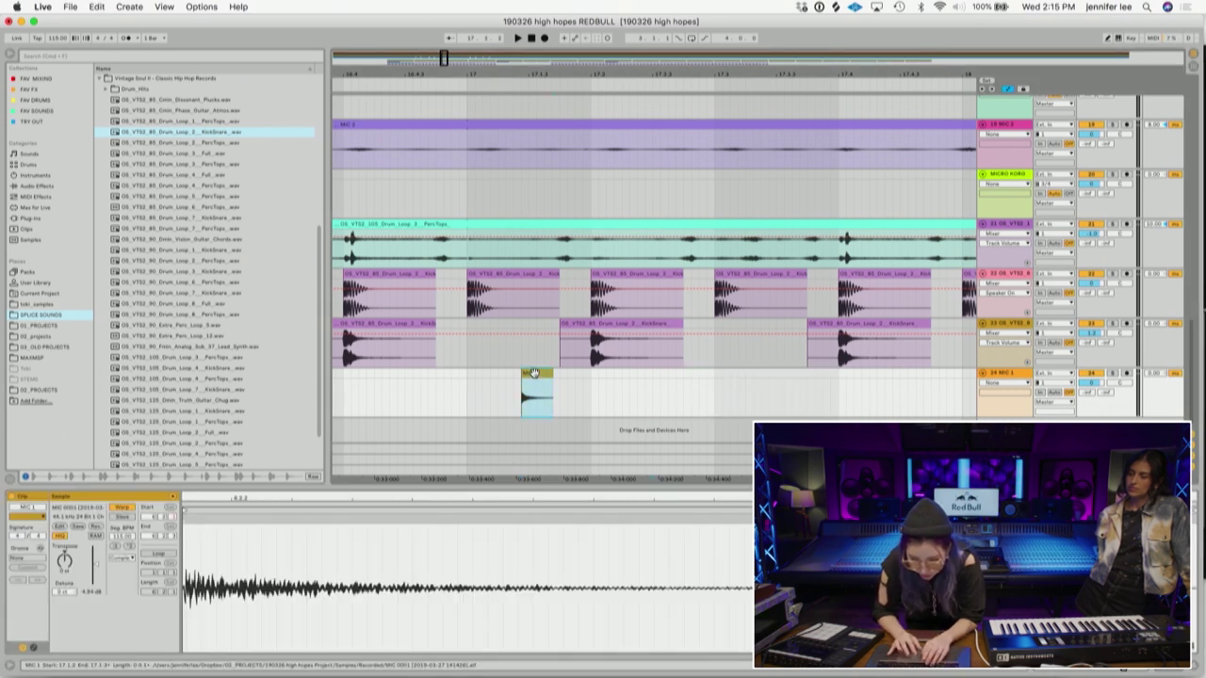
left_click(657, 400)
key("super+v")
- Select both hits on track 24, move them slightly later together, and play the result
left_click_drag(706, 400, 466, 376)
left_click_drag(533, 59, 533, 29)
left_click_drag(416, 74, 882, 143)
left_click_drag(815, 75, 606, 62)
key("plus")
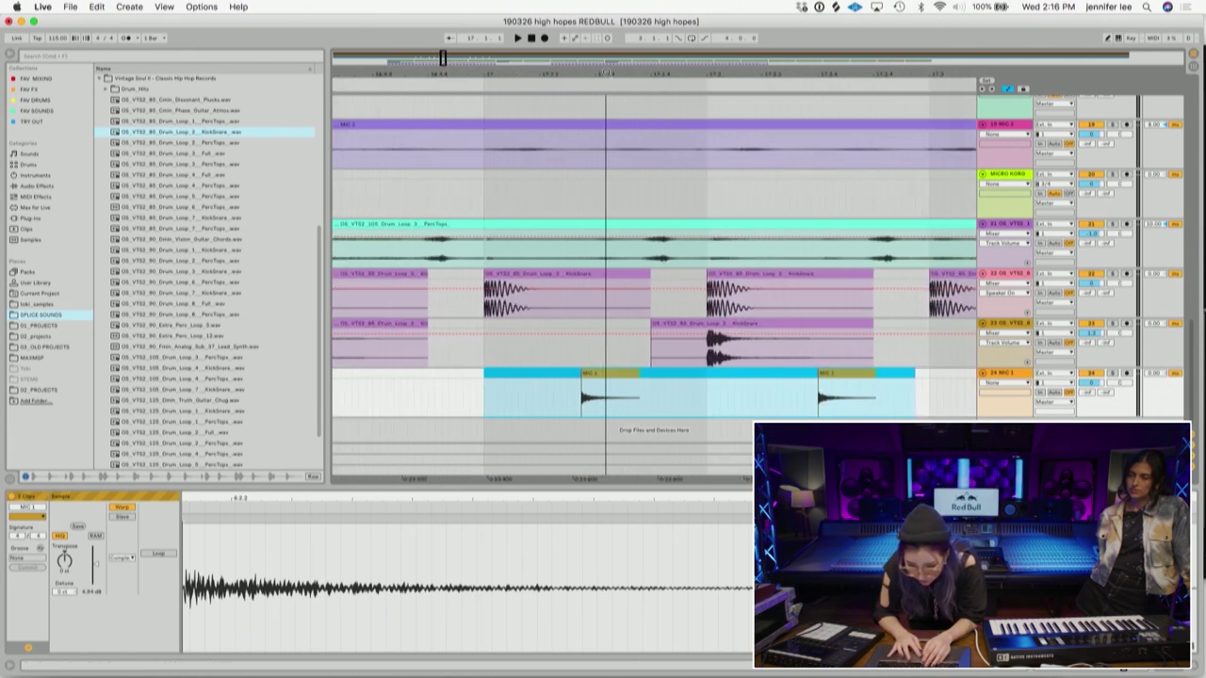
left_click_drag(614, 376, 628, 378)
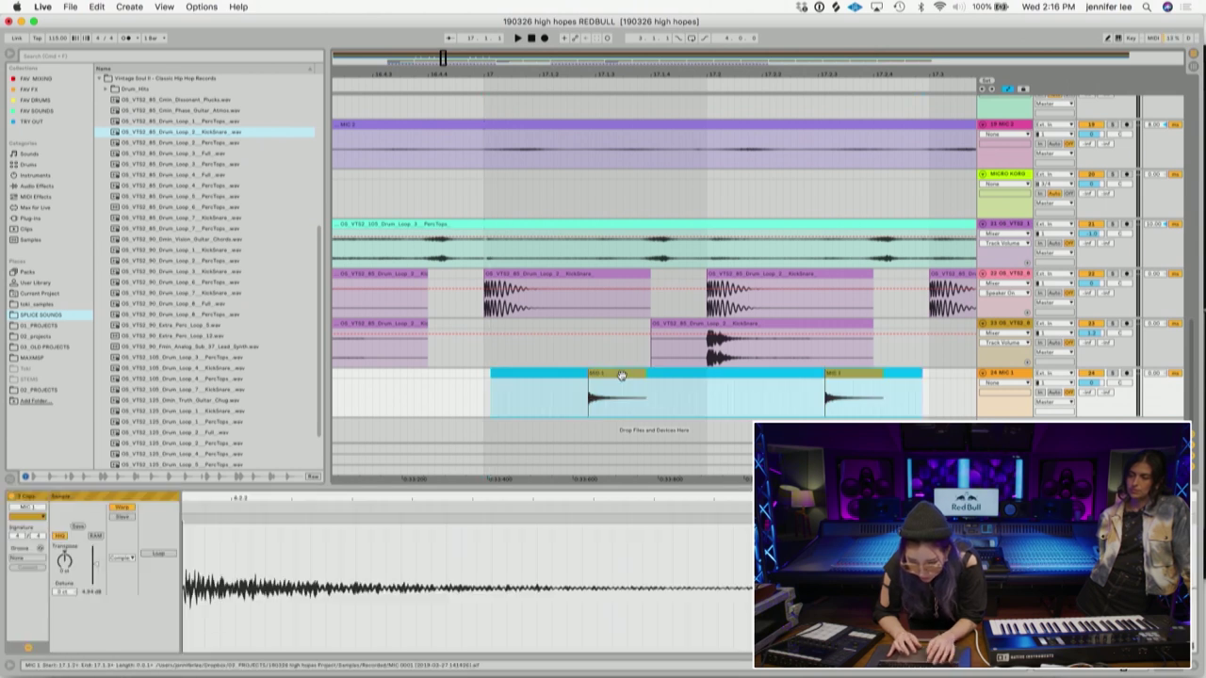
key("space")
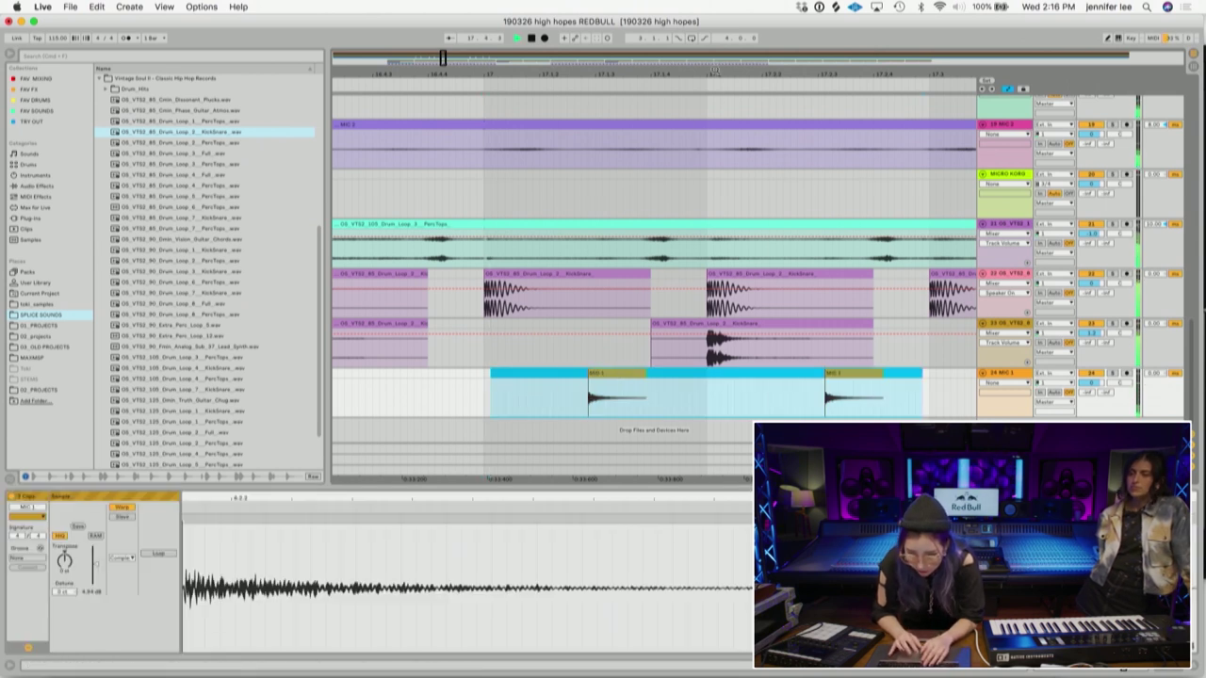
left_click_drag(716, 71, 625, 29)
key("space")
- Increase the height of tracks 23 and 24 in the arrangement
left_click(1082, 366)
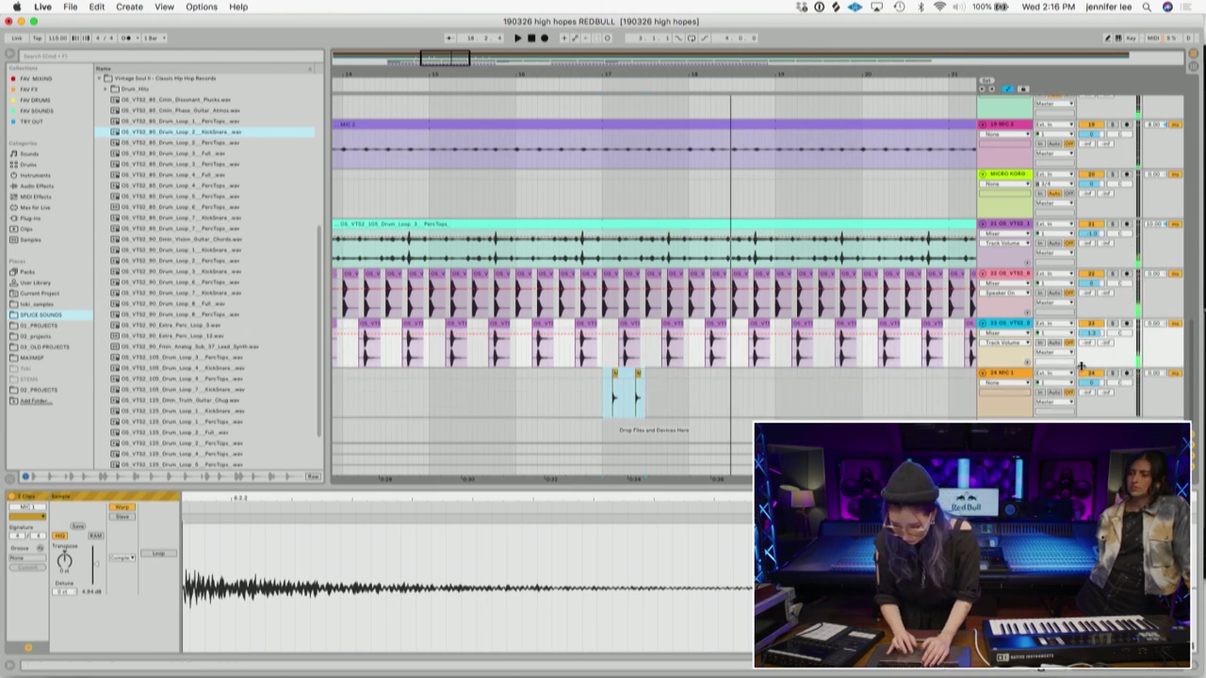
left_click_drag(1081, 366, 907, 400)
scroll(808, 355, "down", 3)
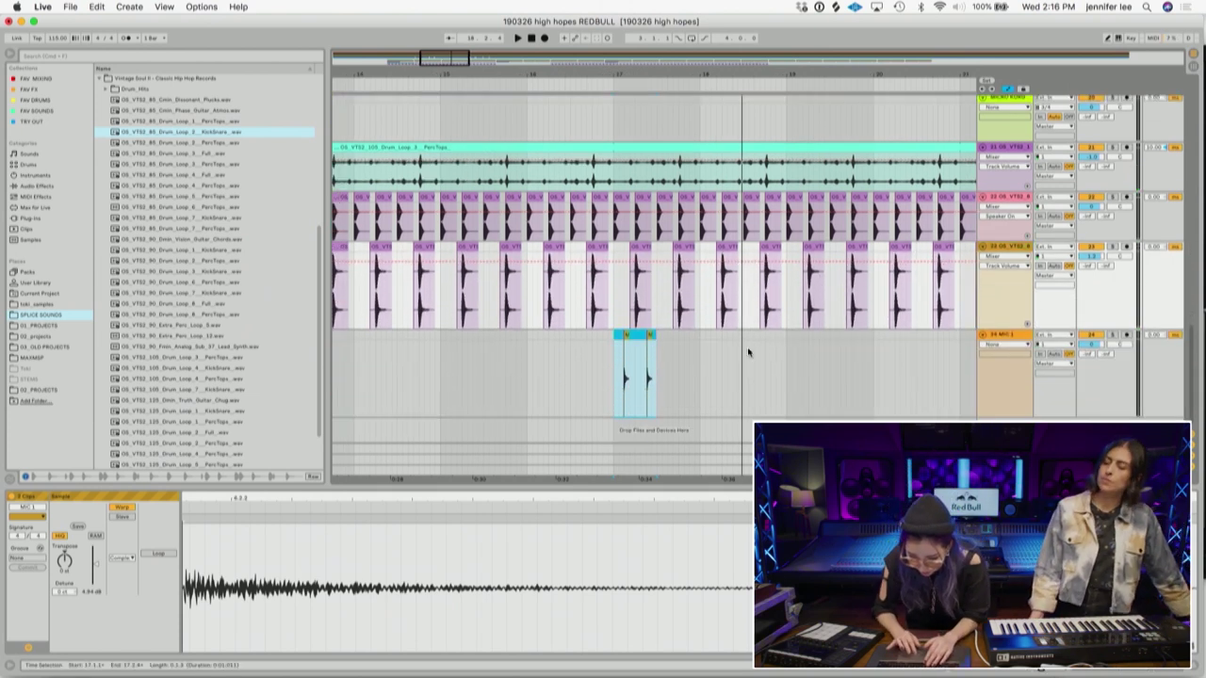
- Move the first hit to 17.1.3 and the second to 17.2.3, and select the range from 17.1.3 to 17.2.1
left_click(687, 372)
scroll(633, 104, "up", 5)
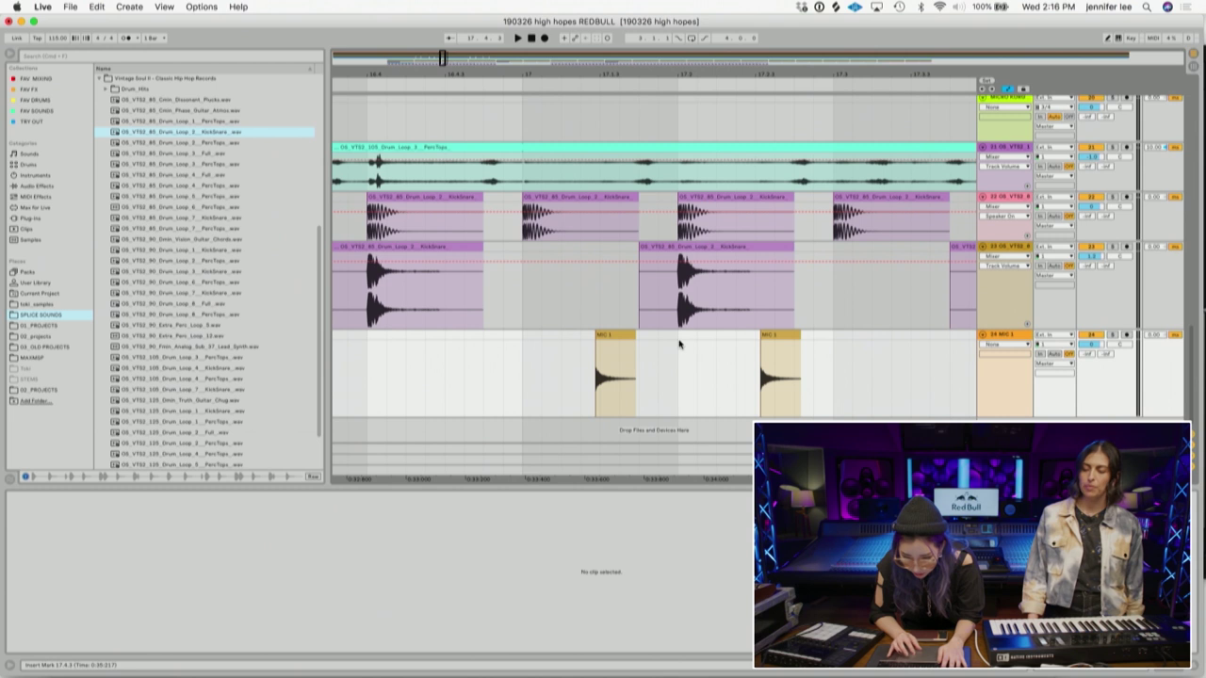
left_click_drag(616, 336, 621, 337)
left_click_drag(779, 336, 775, 338)
left_click(816, 380)
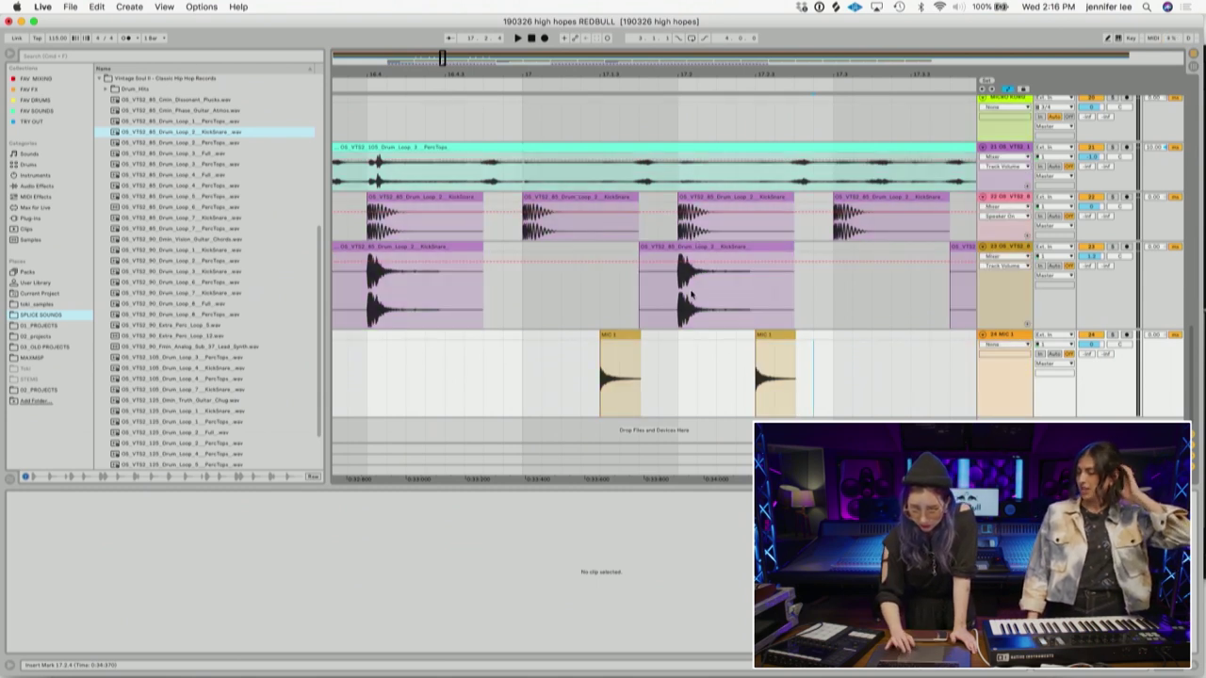
left_click_drag(665, 411, 597, 337)
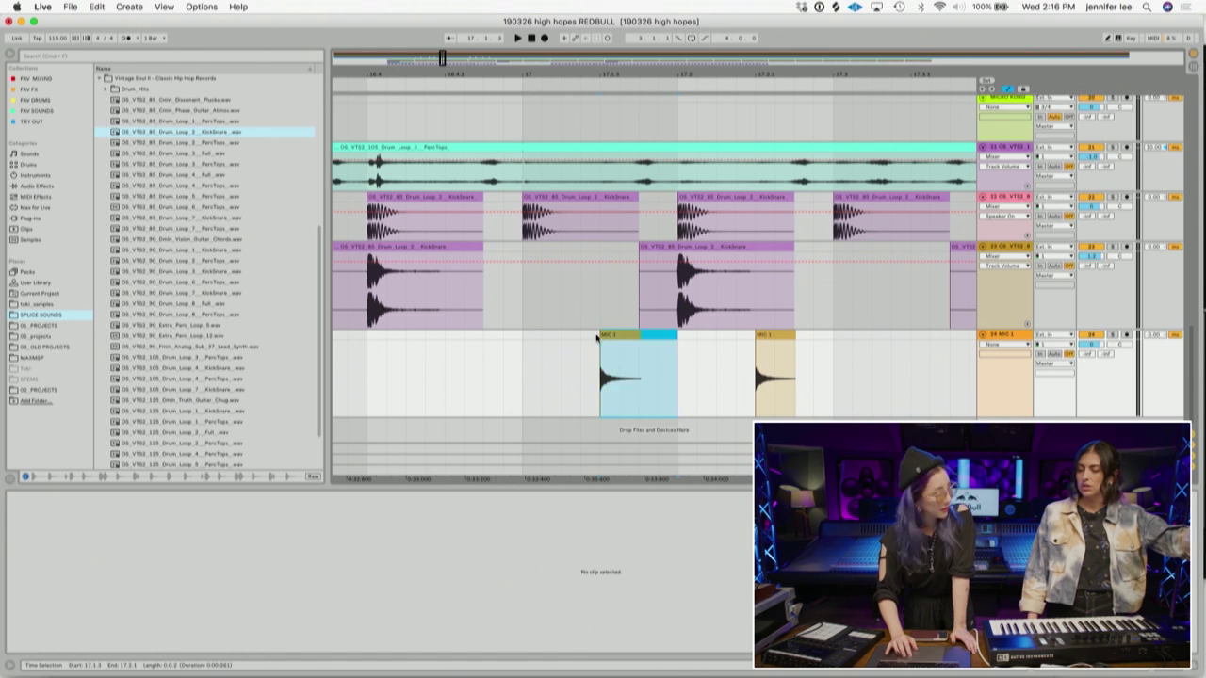
- Select both hits in bar 17 on track 24, nudge them slightly later together, and play the result from 17.1.1
left_click(681, 381)
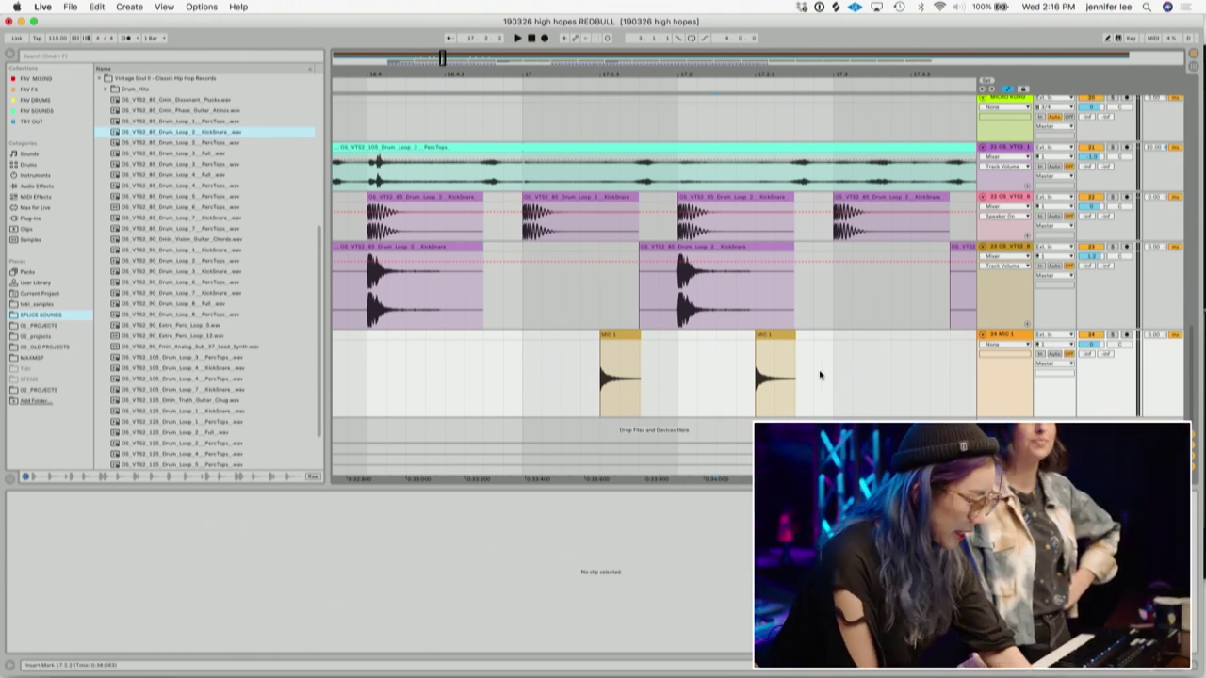
right_click(619, 331)
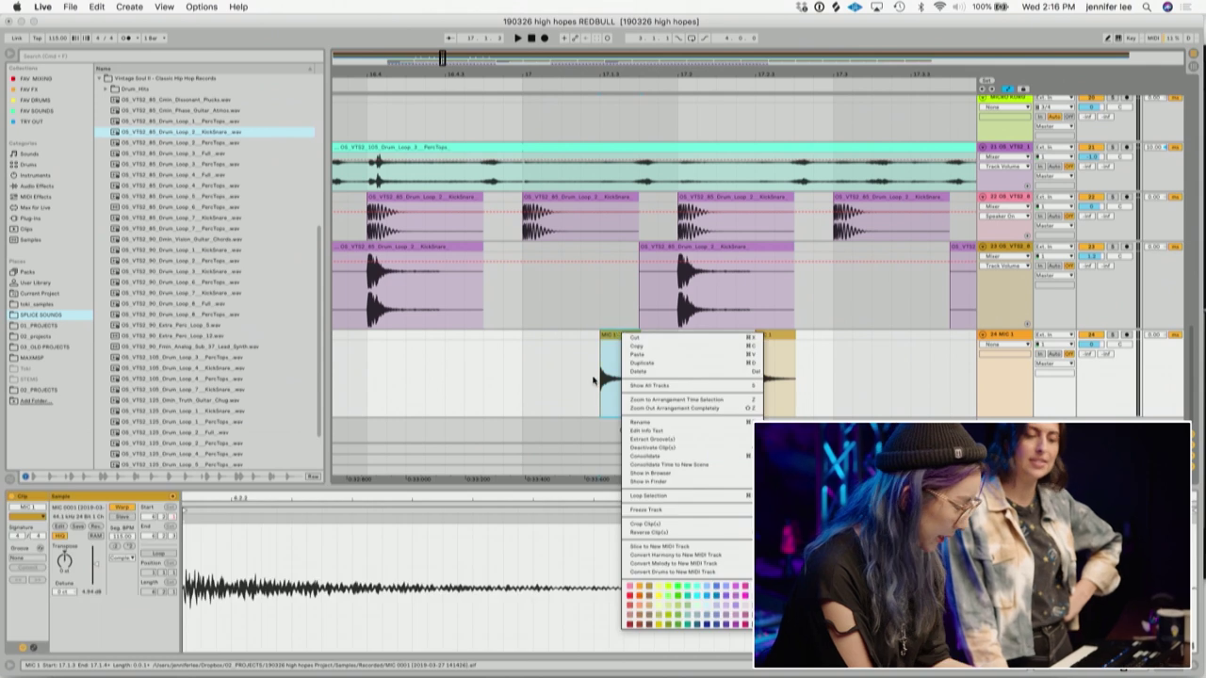
left_click(579, 377)
left_click_drag(883, 380, 523, 333)
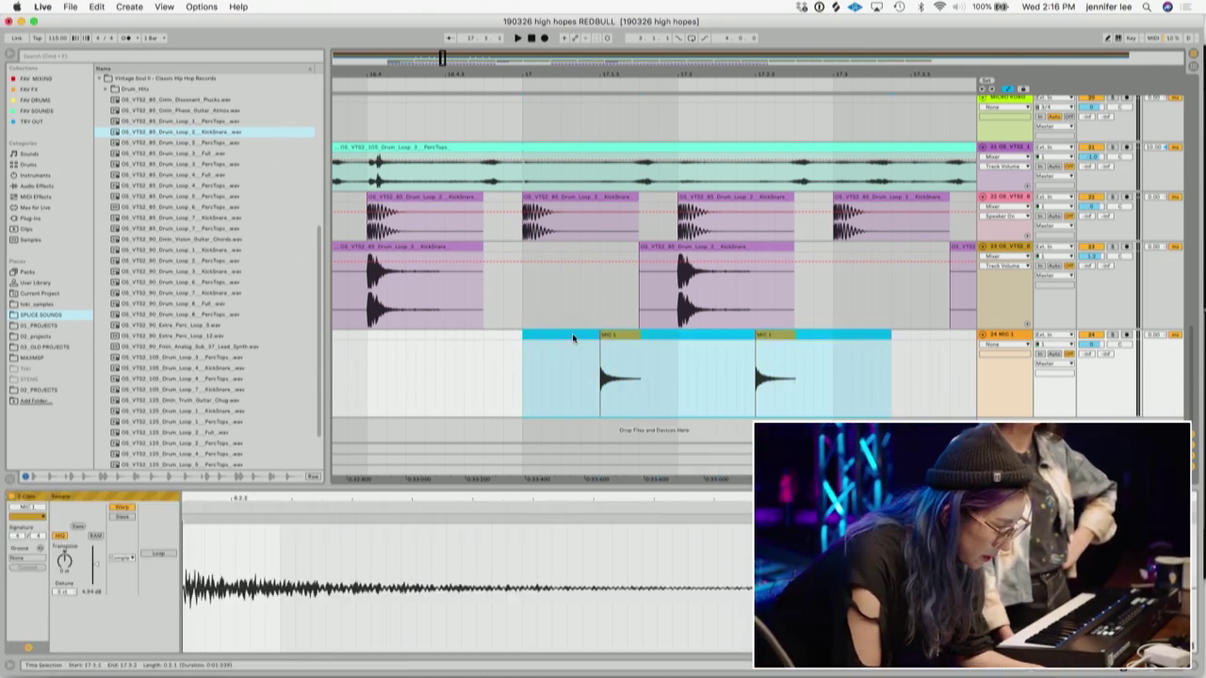
left_click_drag(600, 337, 604, 339)
left_click(522, 390)
key("space")
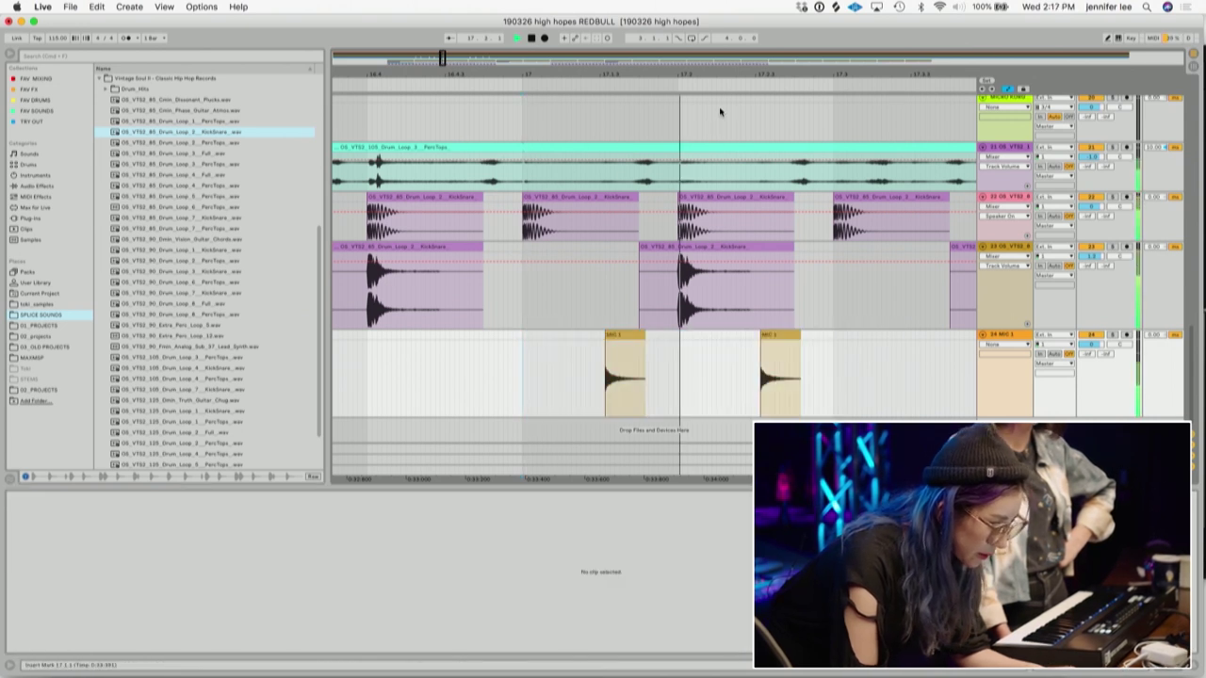
left_click_drag(722, 68, 646, 34)
key("space")
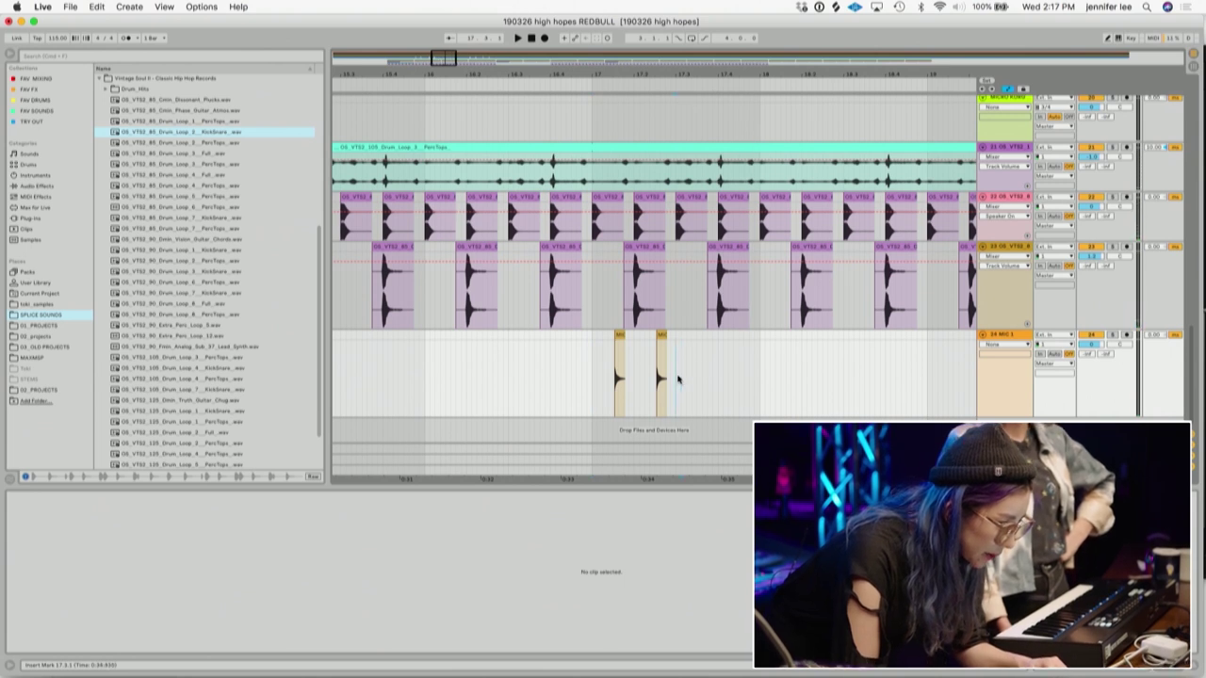
- Duplicate the range from 17.1.1 to 17.3.1 on track 24 so the two-hit pattern fills bar 17
left_click_drag(677, 377, 590, 333)
left_click(595, 334)
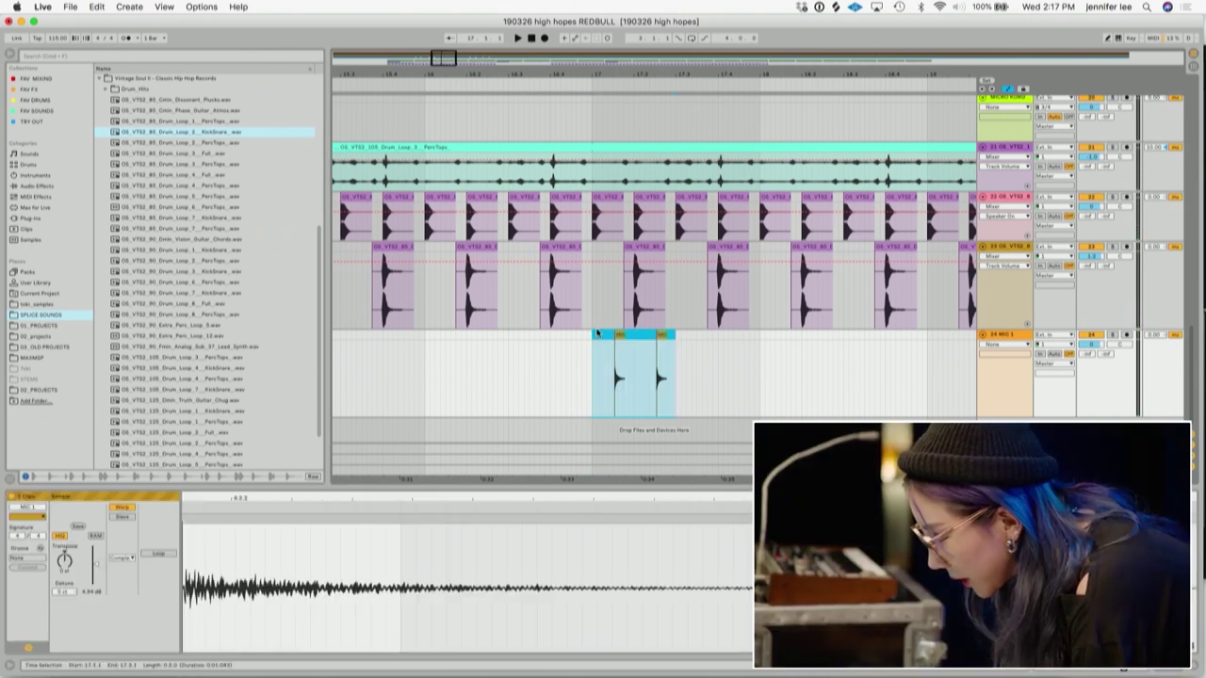
key("super+d")
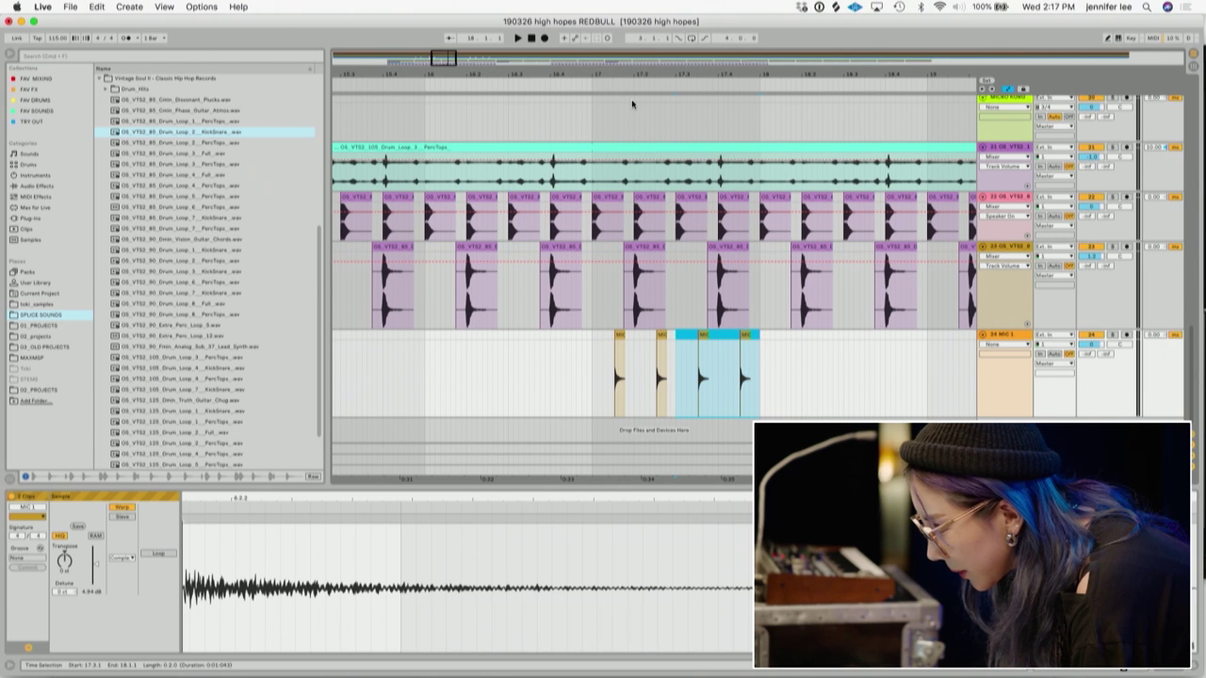
left_click_drag(619, 70, 620, 146)
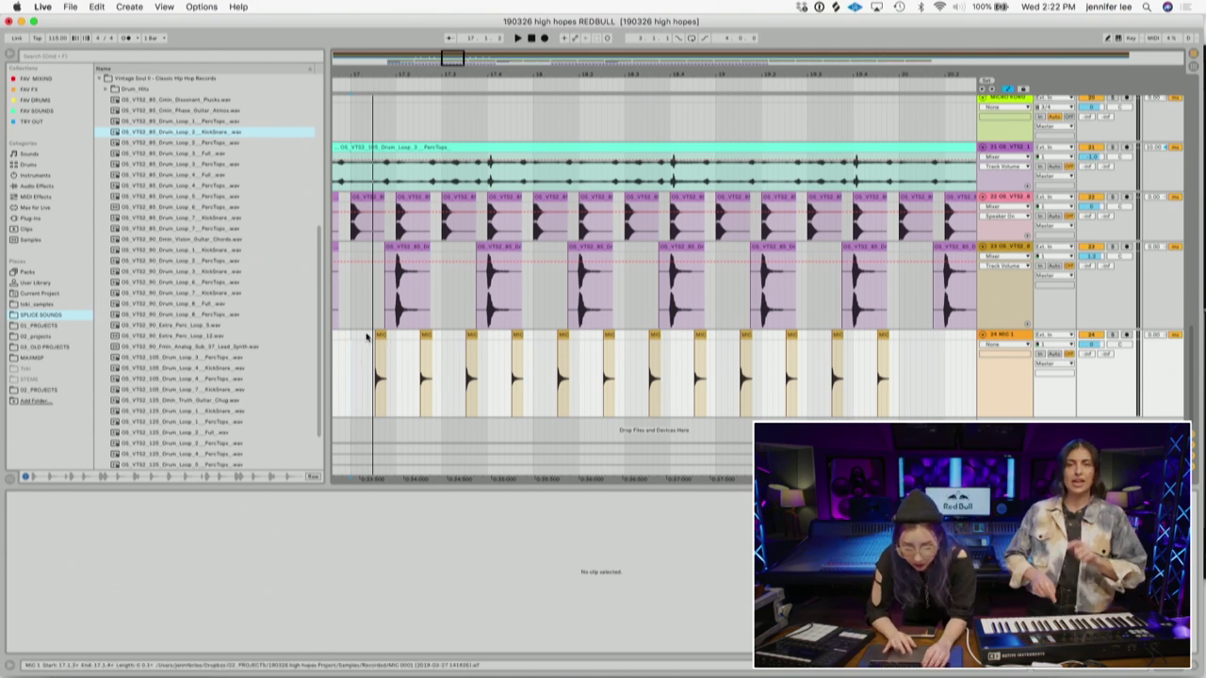
- Play the row of repeated hits together with the drums from 17.1.1
left_click(348, 379)
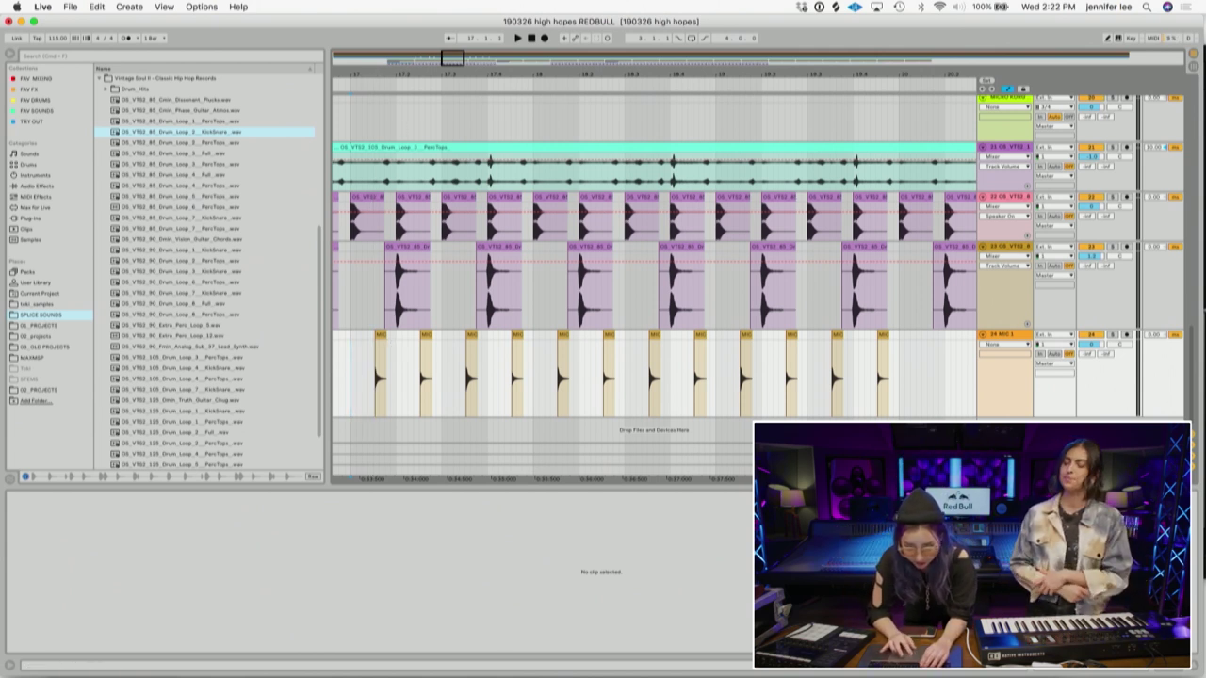
left_click_drag(377, 82, 403, 78)
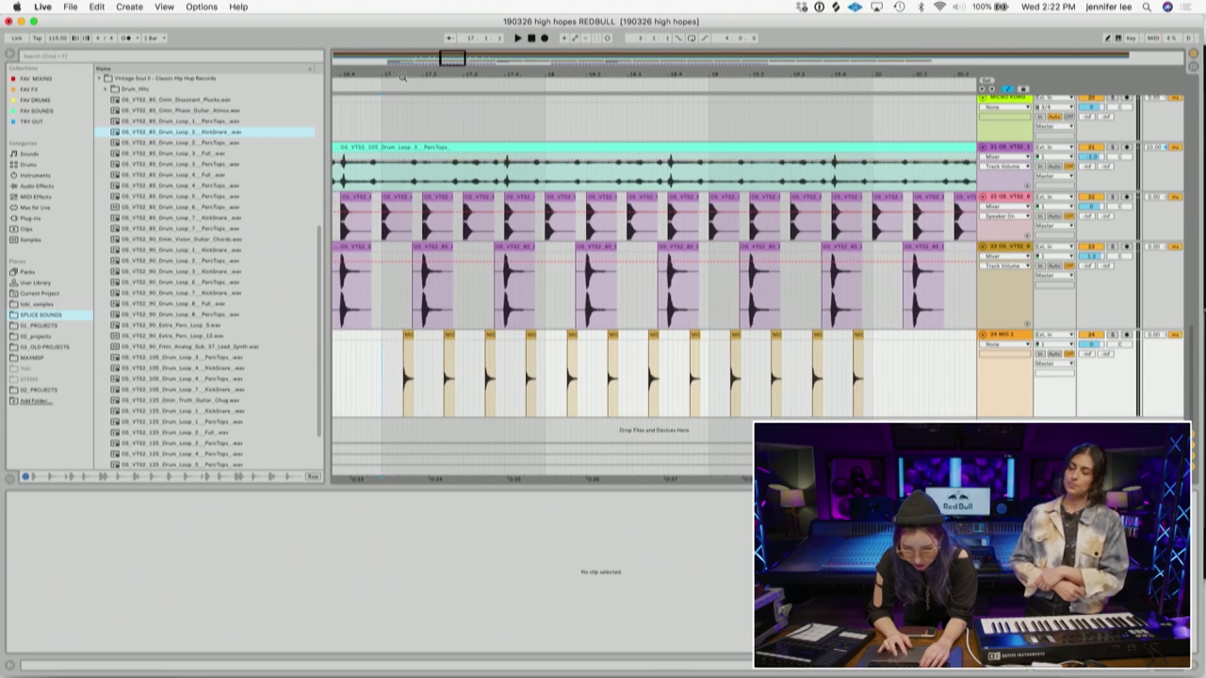
left_click(407, 337)
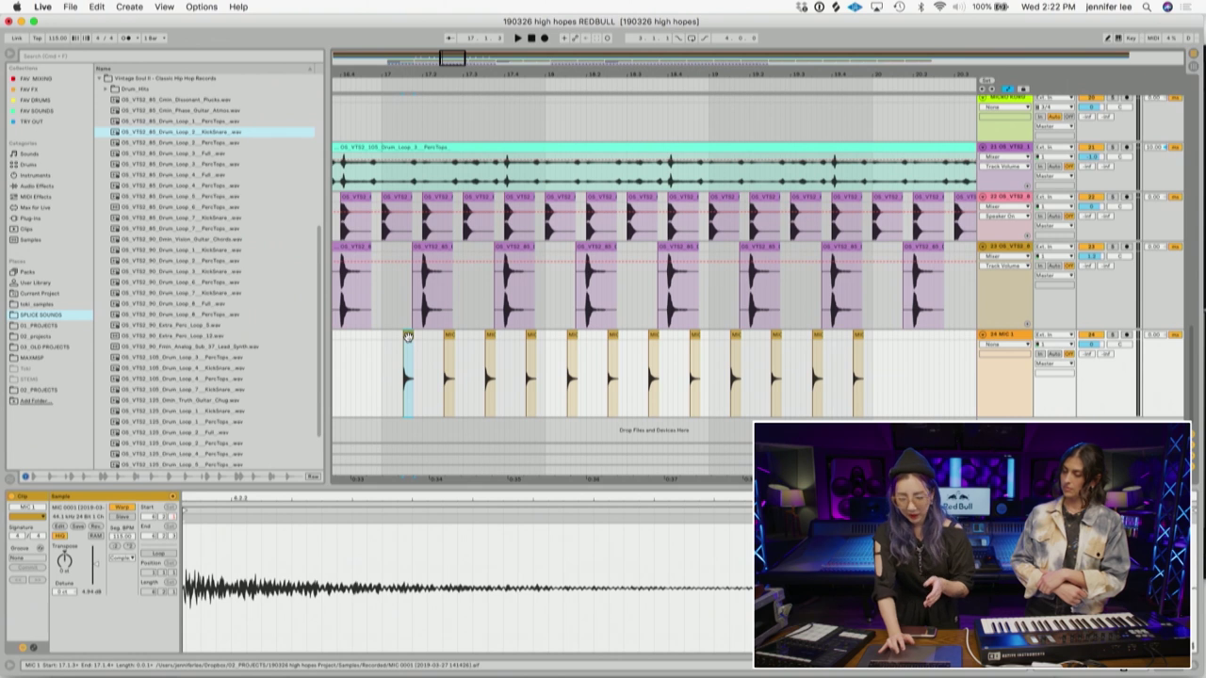
left_click(408, 341)
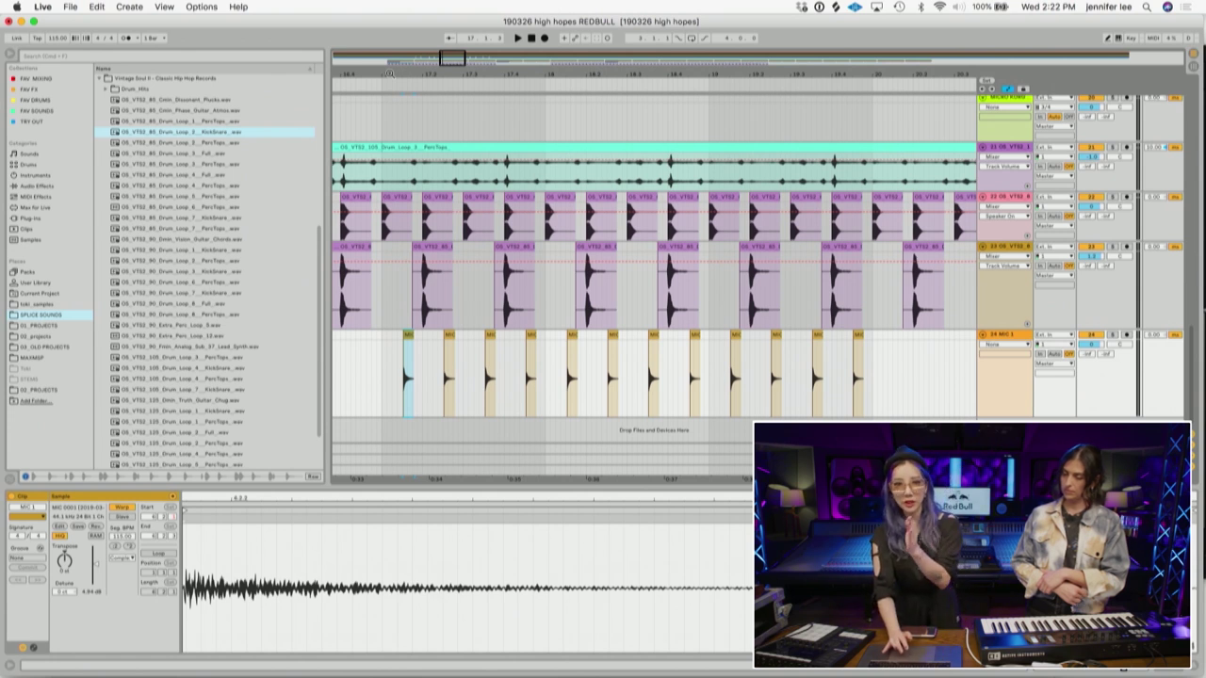
left_click(380, 398)
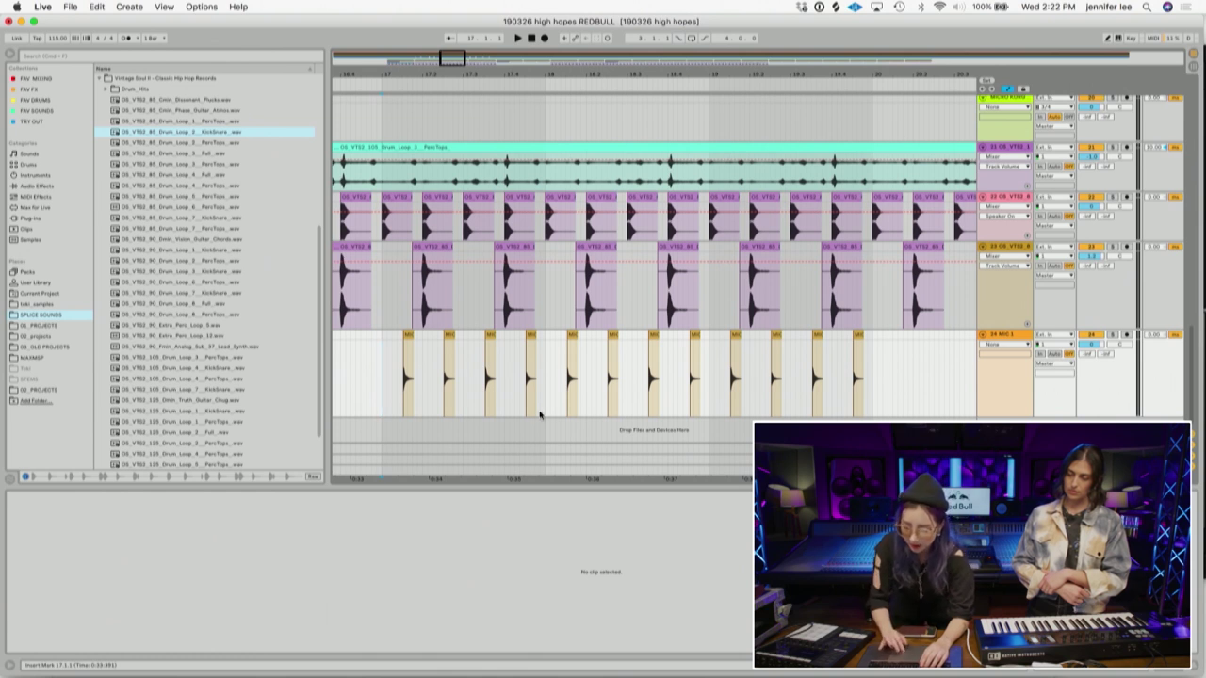
key("space")
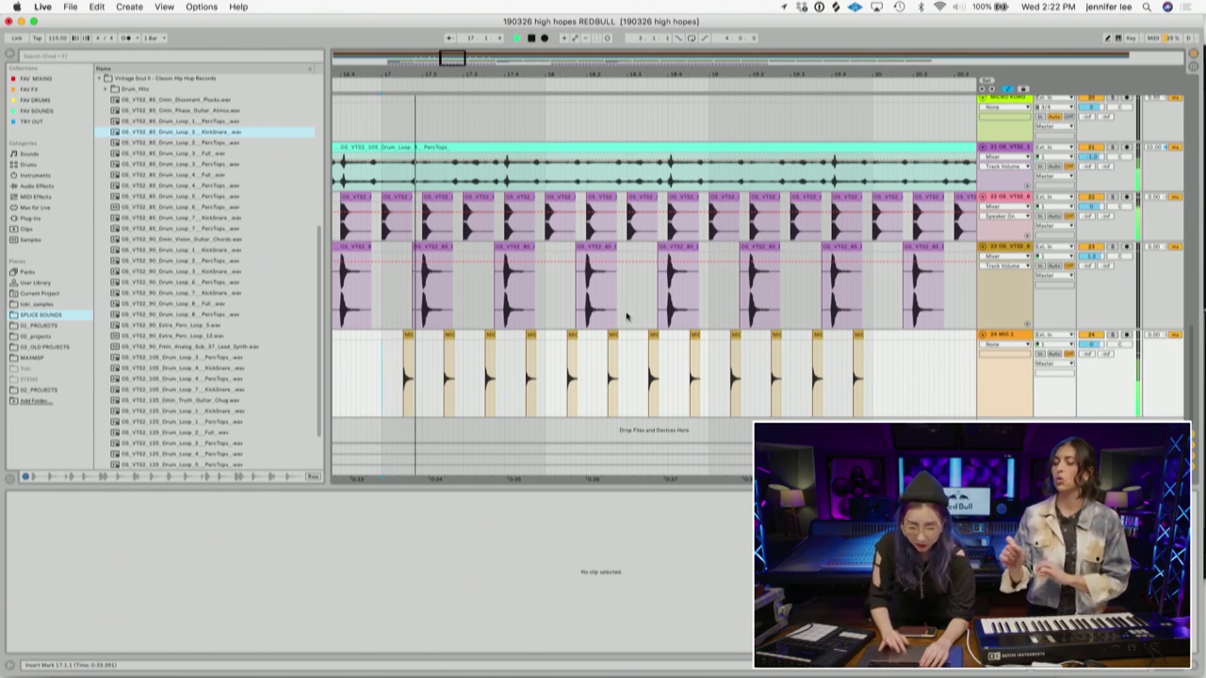
- Select the hits from 17.1.1 to 20.1.1 on track 24 and duplicate the three-bar range four times, up to bar 32
key("minus")
scroll(654, 282, "right", 2)
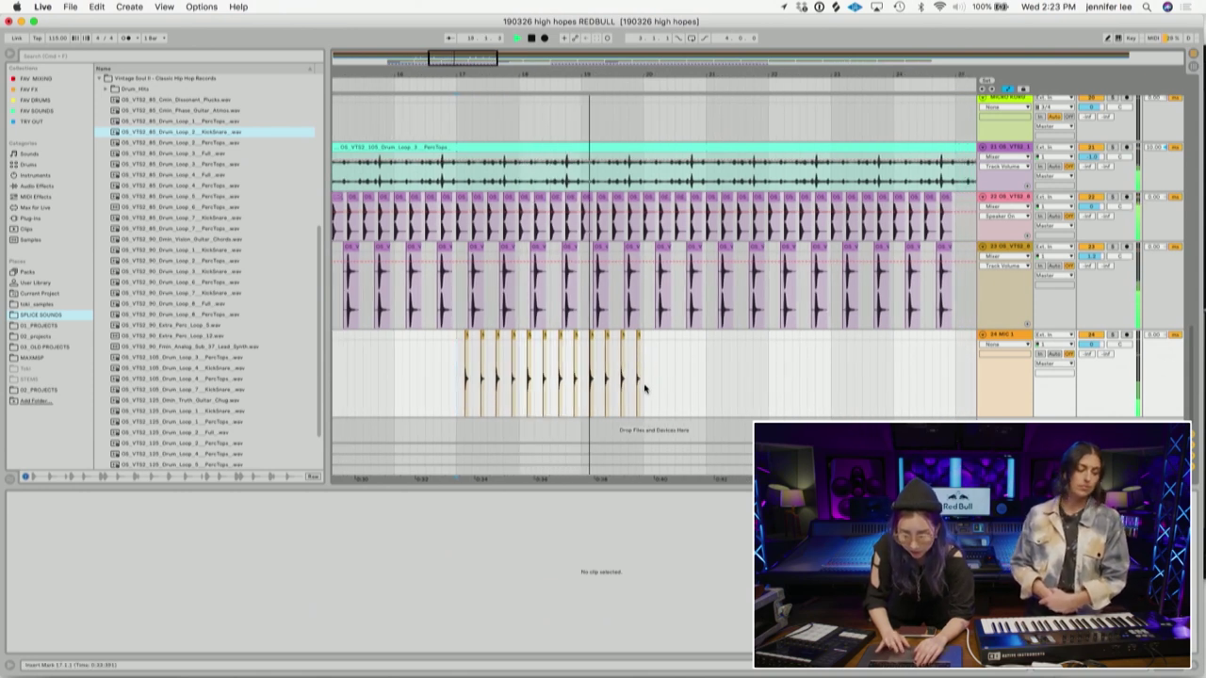
left_click_drag(642, 386, 456, 356)
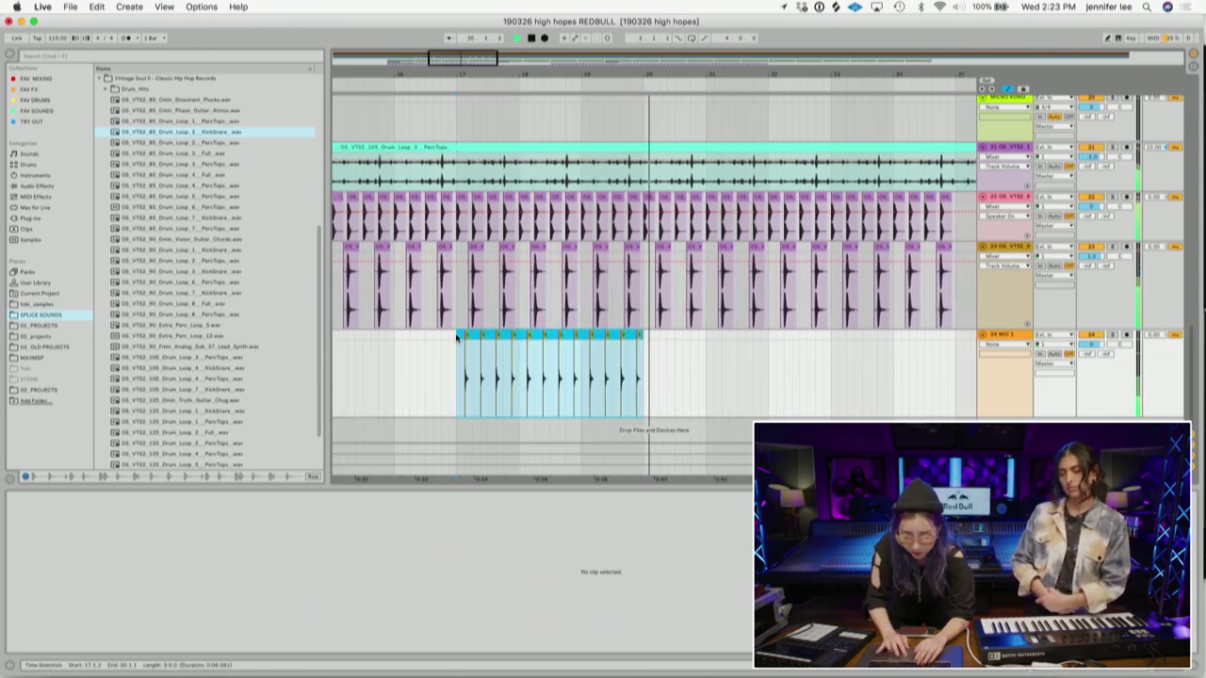
key("super+d")
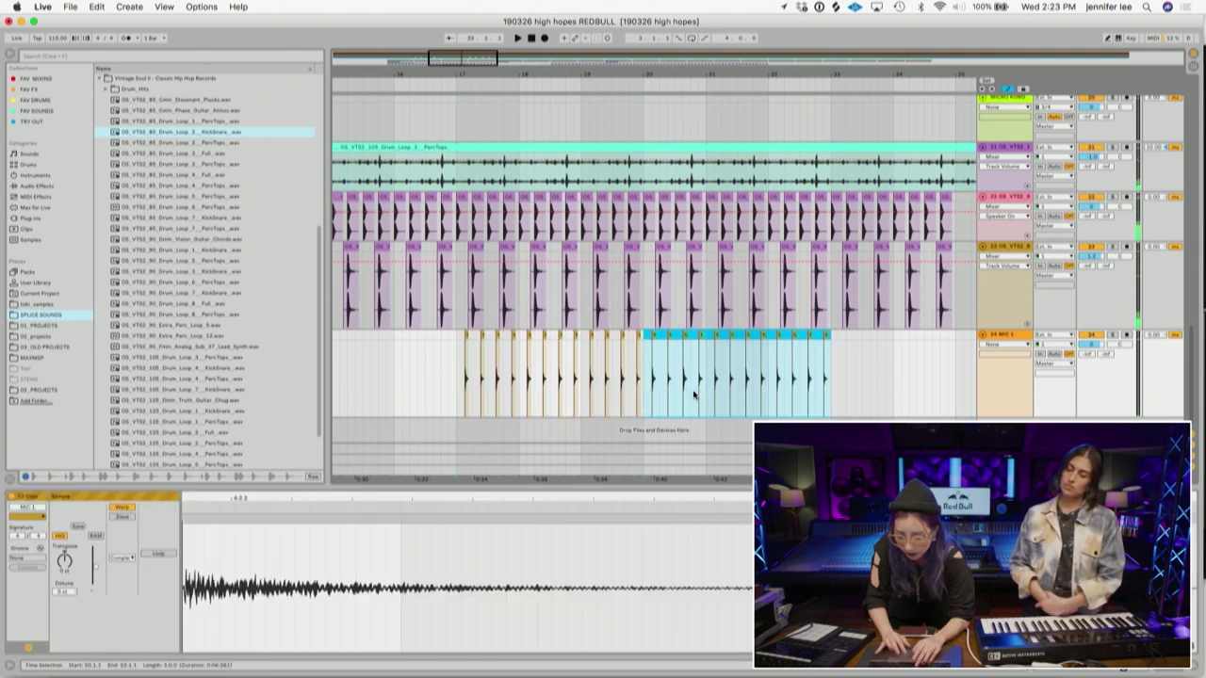
key("super+d")
left_click_drag(870, 58, 841, 6)
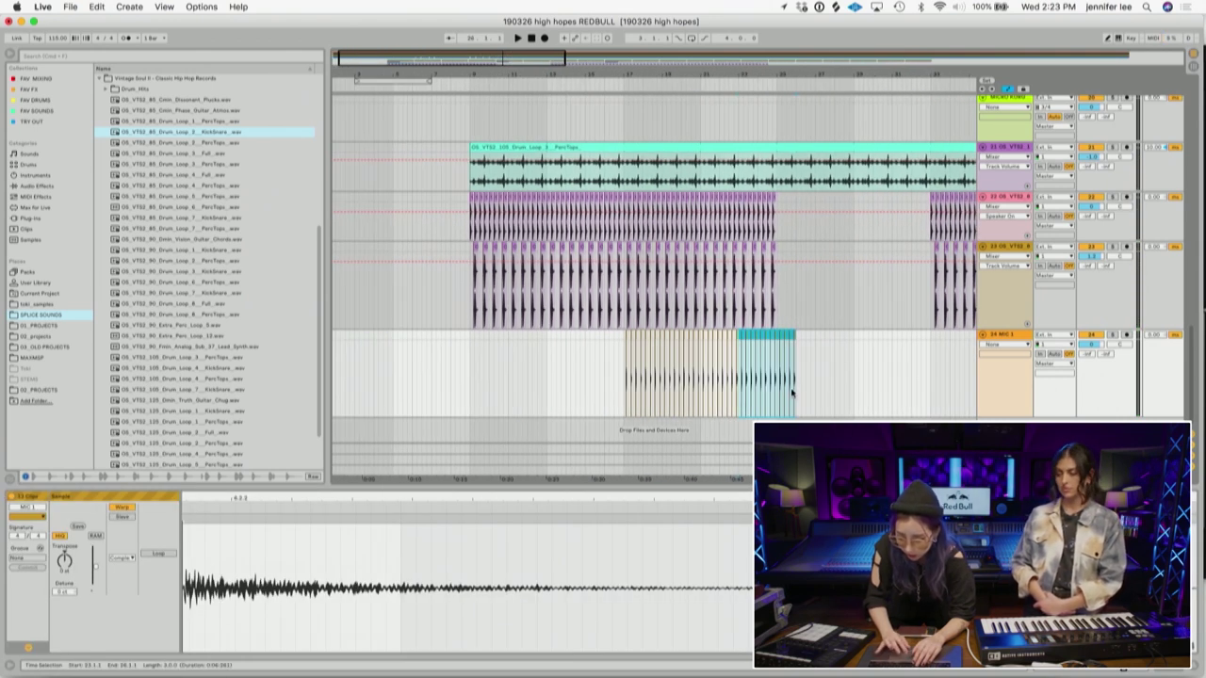
key("super+d")
key("super+d")
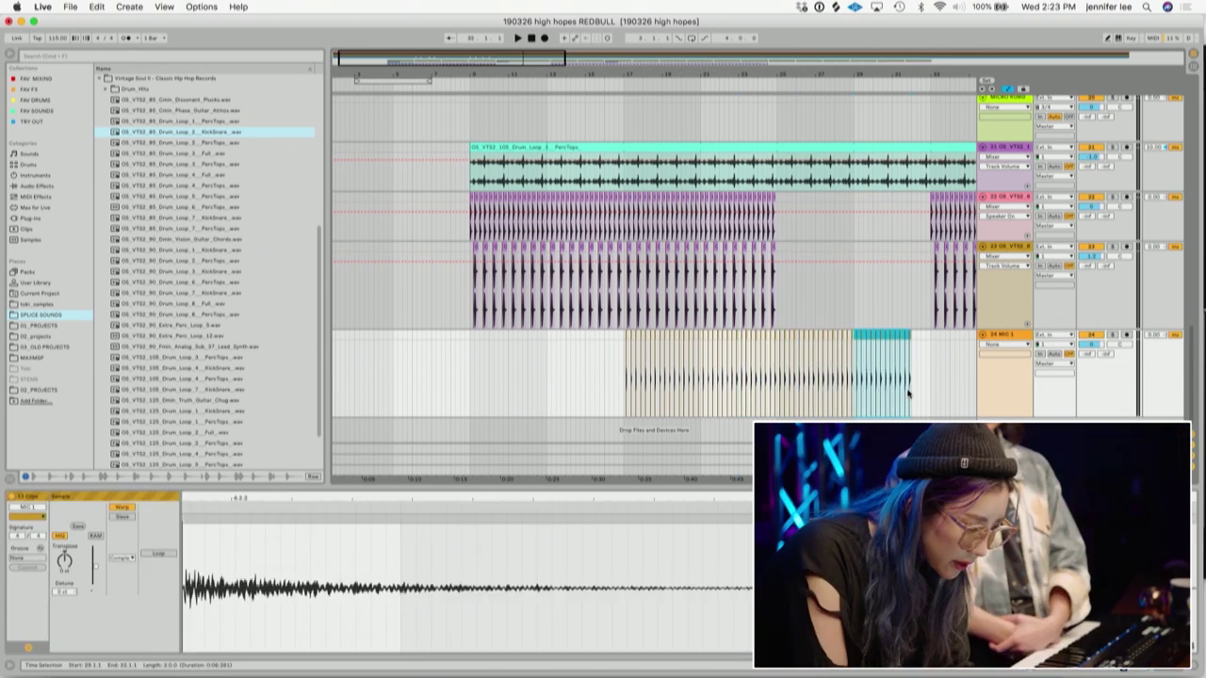
- Copy the hits from 31.1.1 to 32.1.1 and paste them at 33.1.1 on track 24
left_click_drag(908, 75, 732, 156)
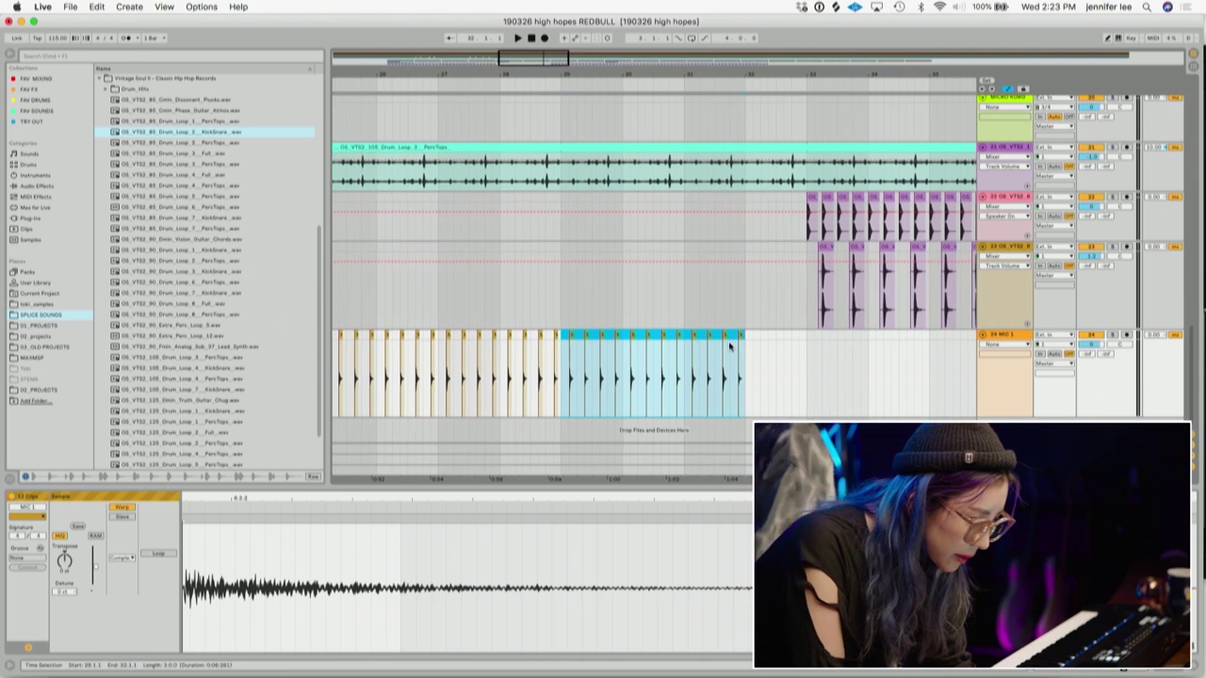
left_click_drag(743, 378, 685, 337)
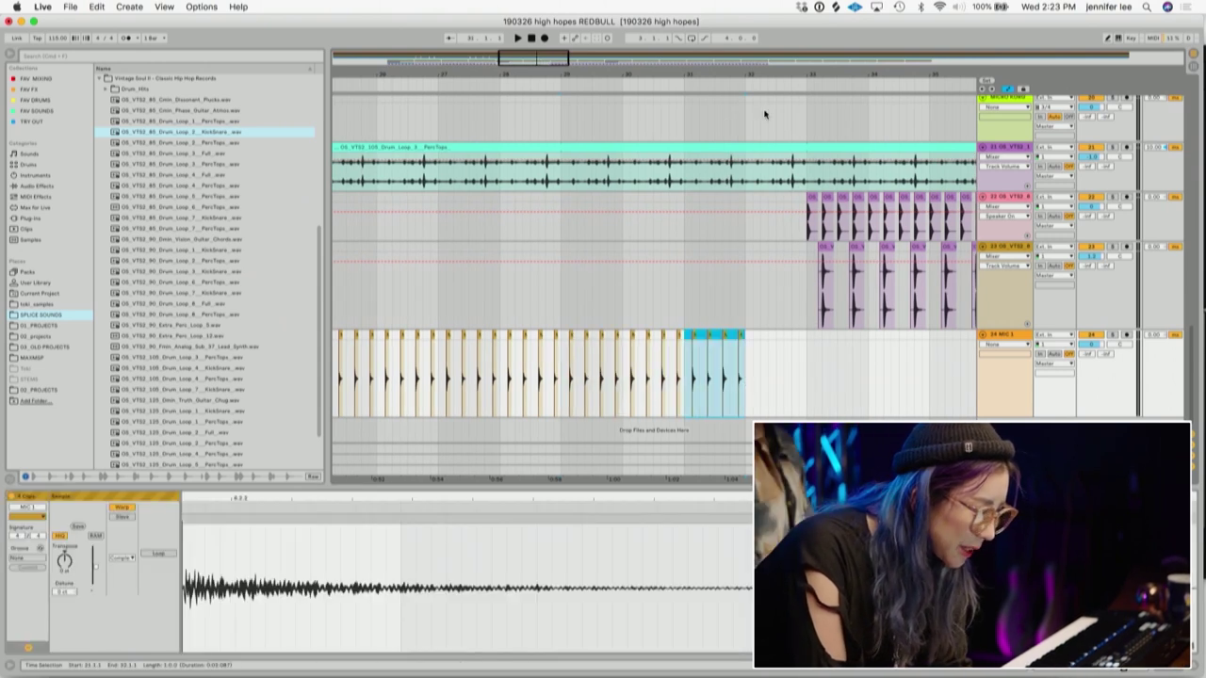
key("minus")
key("minus")
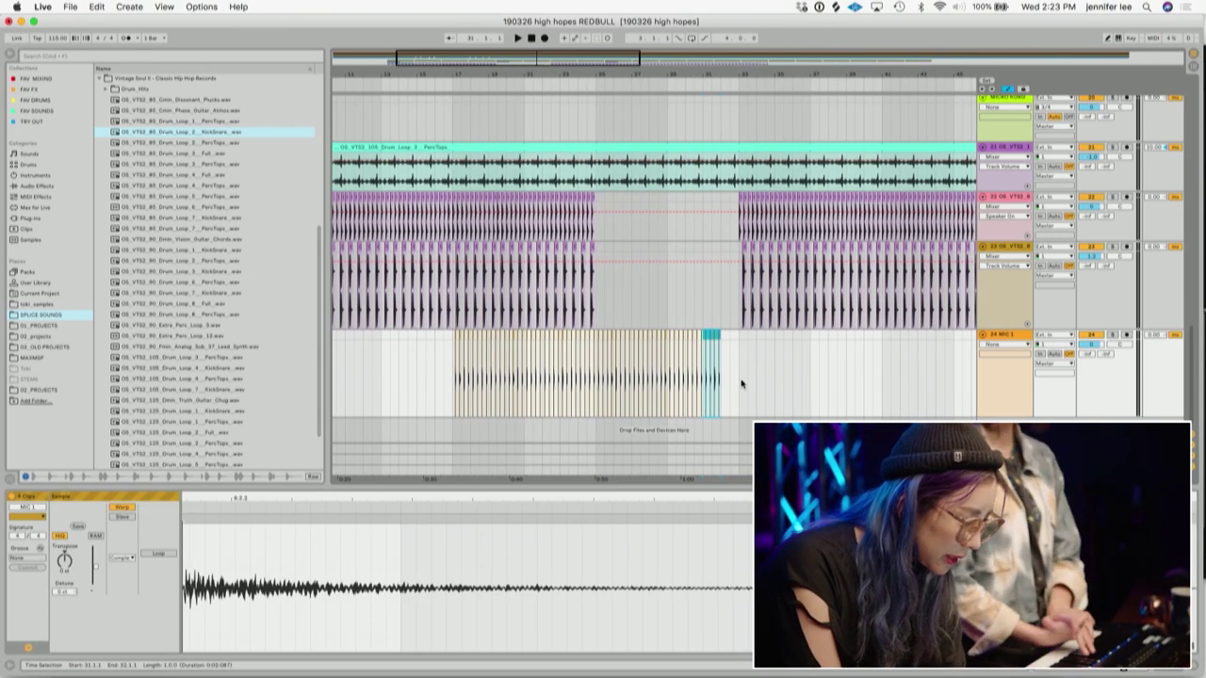
left_click(742, 384)
key("super+v")
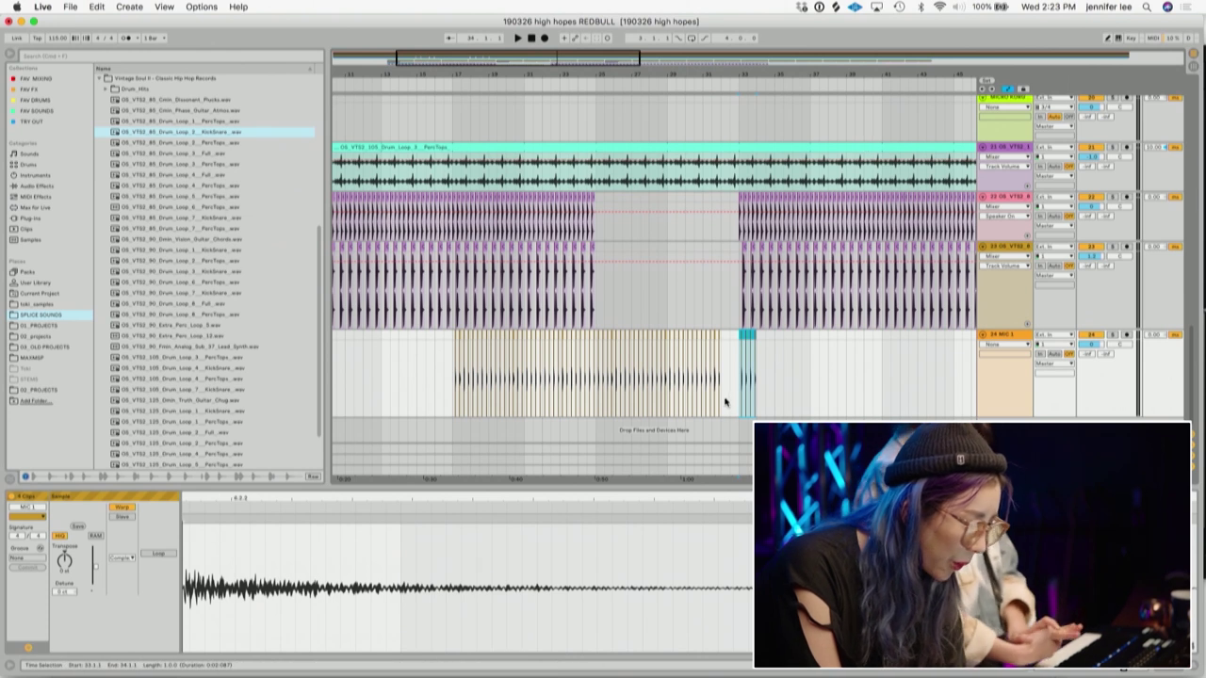
- Copy the 15-bar run of hits starting at 17.1.1 on track 24 and paste it at 33.1.1
left_click_drag(725, 403, 458, 334)
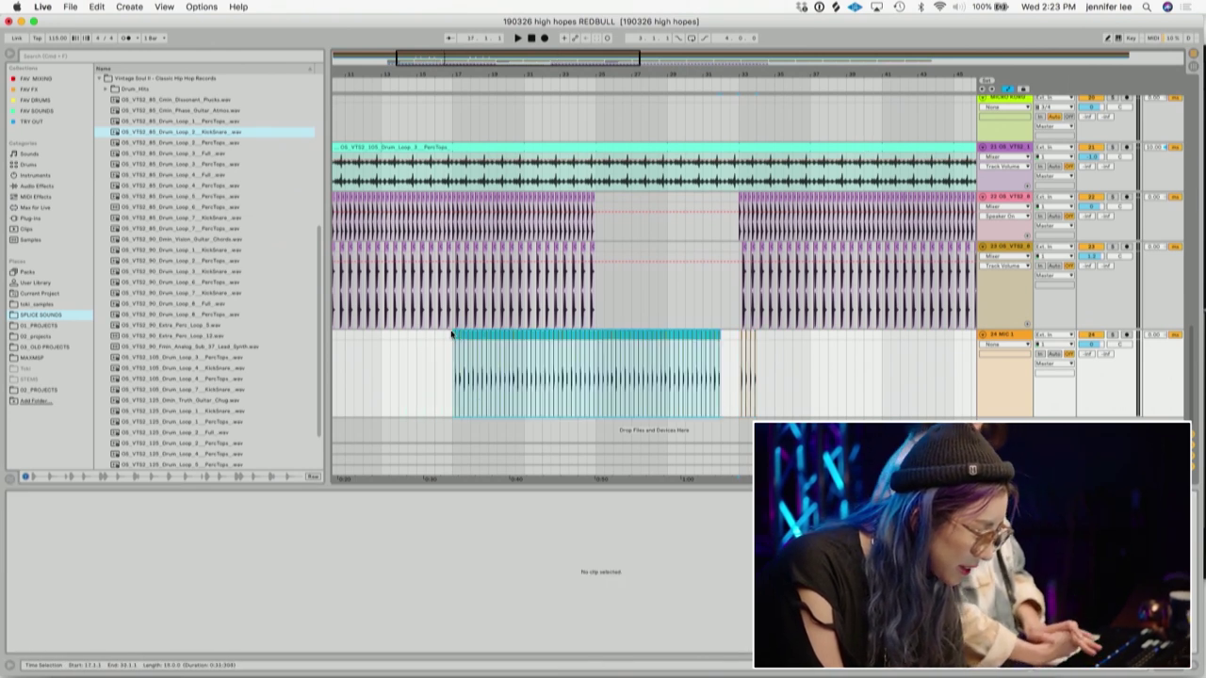
left_click(458, 334)
left_click(739, 392)
key("super+v")
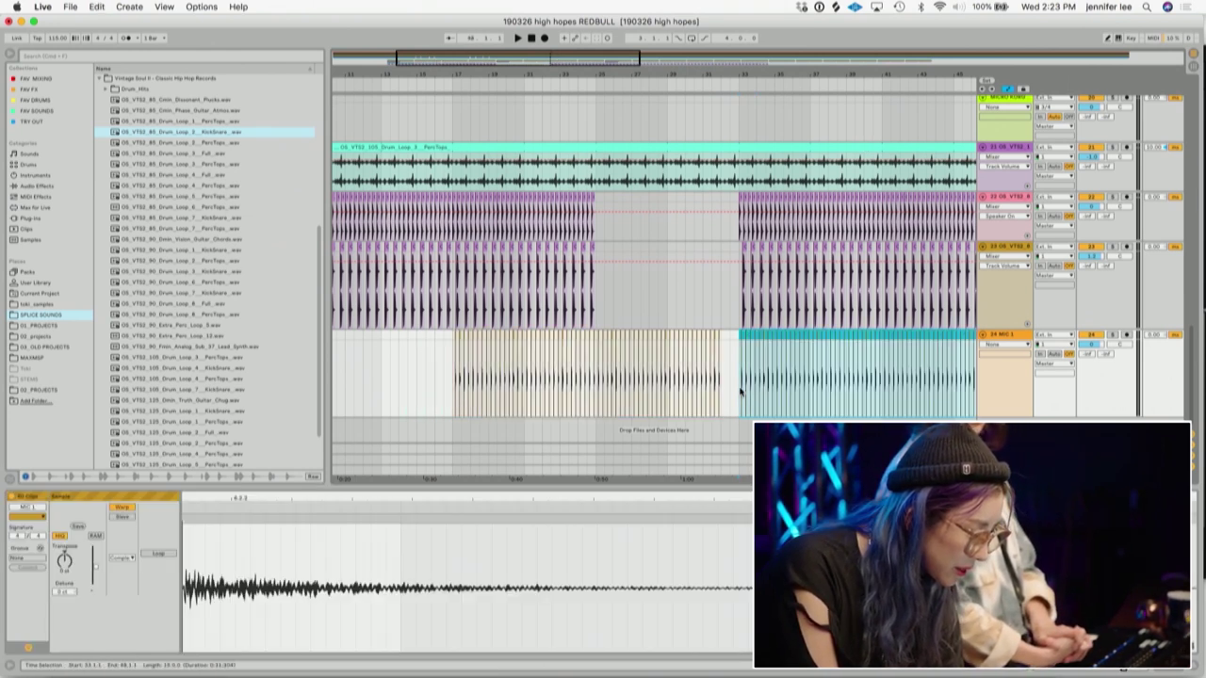
- Trim the starts of the first clip on track 19 and the PercTops loop on track 21 to bar 17
left_click_drag(866, 77, 534, 71)
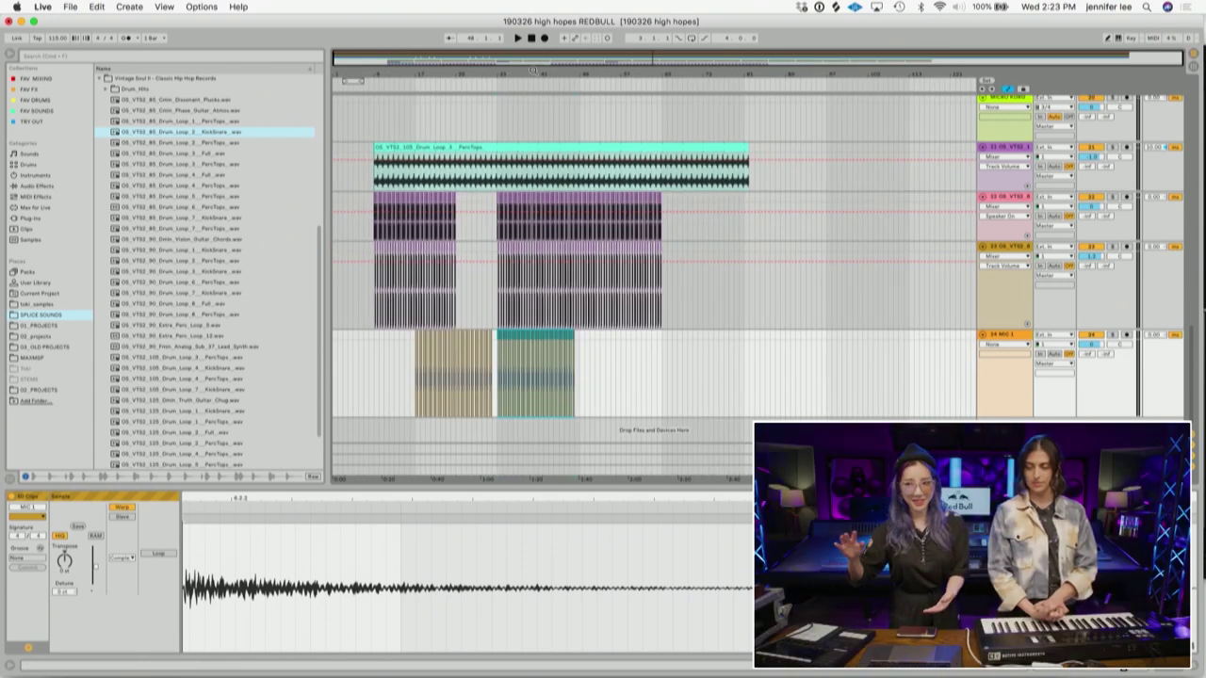
left_click(375, 381)
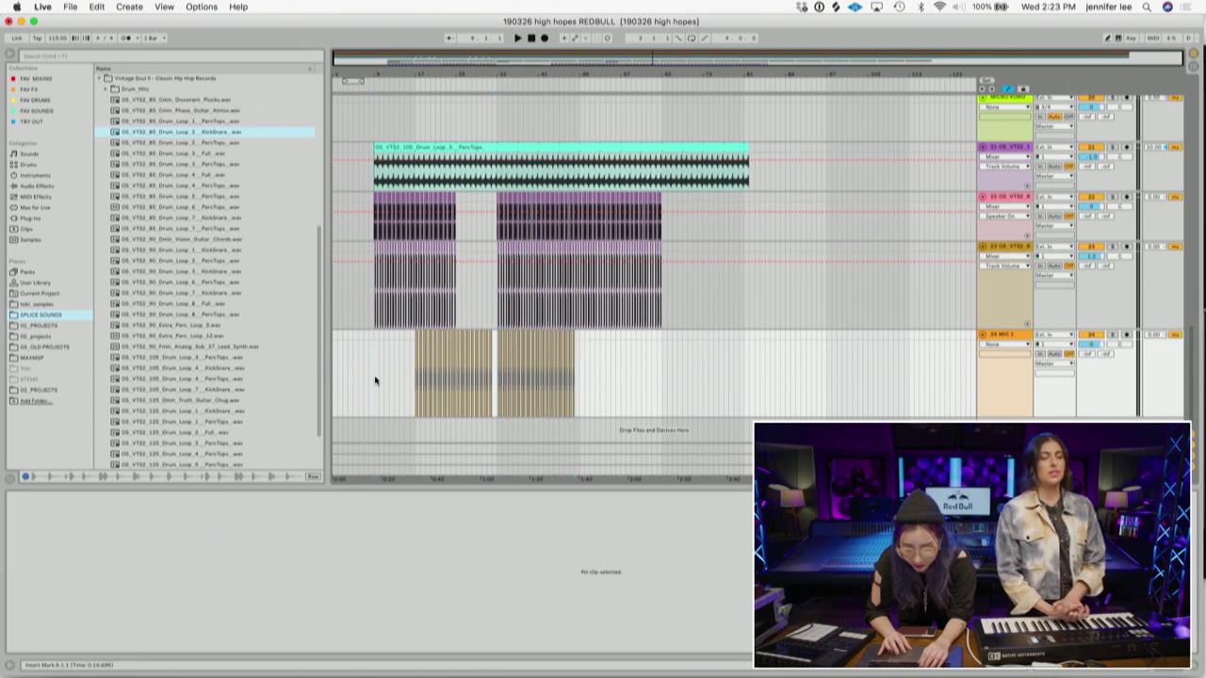
key("space")
scroll(368, 219, "up", 3)
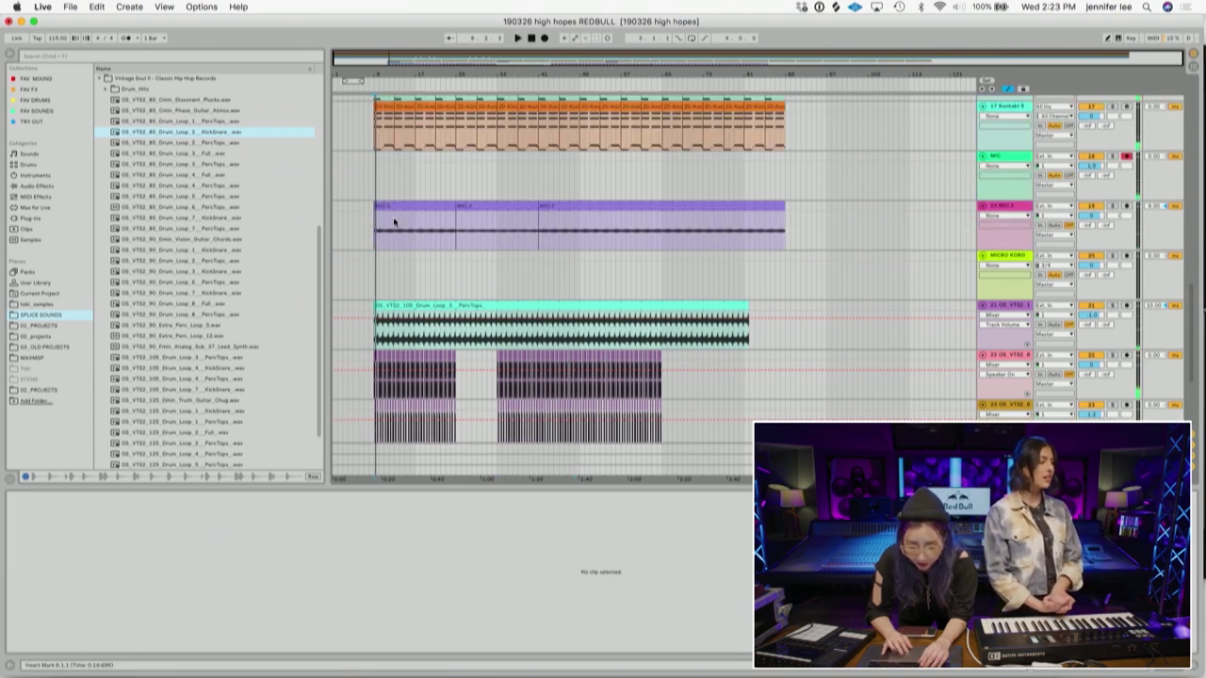
left_click_drag(376, 207, 416, 207)
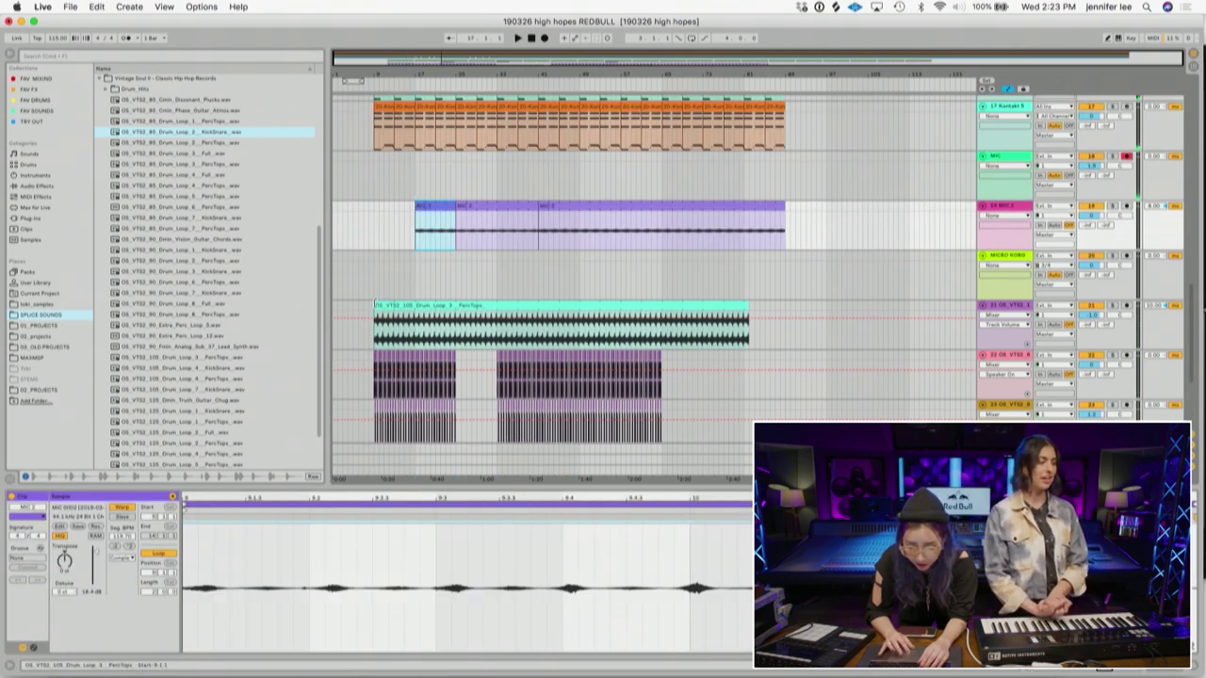
left_click_drag(375, 304, 416, 304)
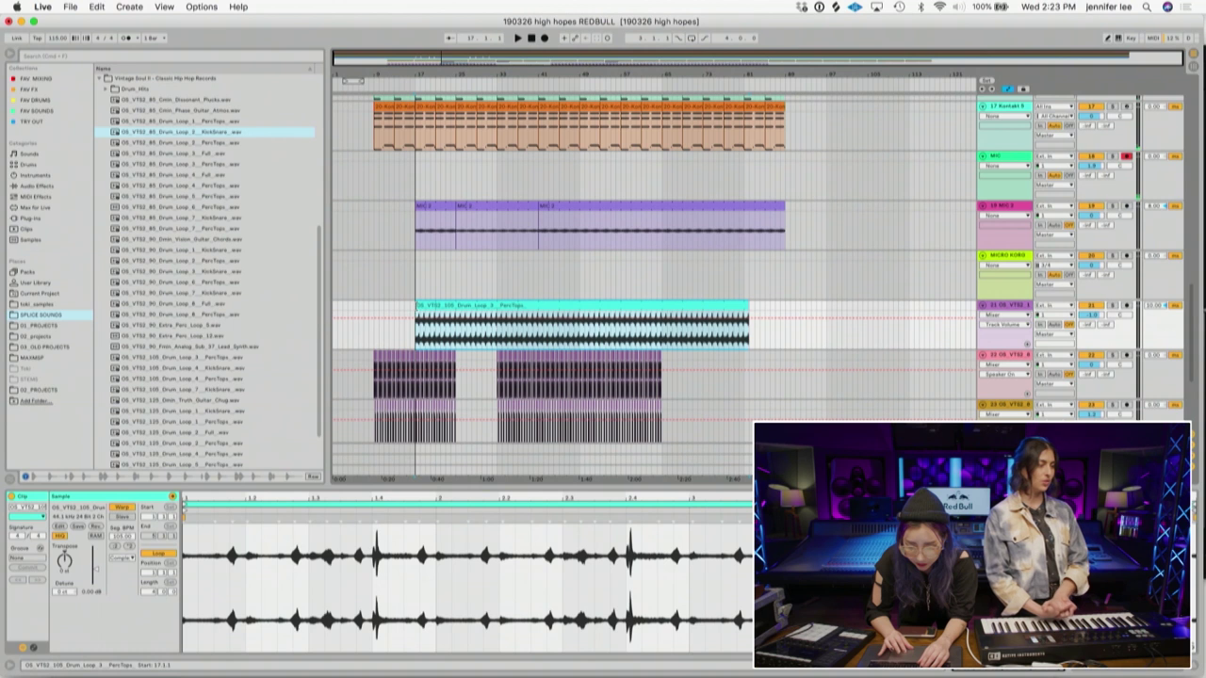
- Play the arrangement from the first orange Kontakt clip at 9.1.1
left_click(364, 341)
scroll(417, 276, "up", 3)
key("space")
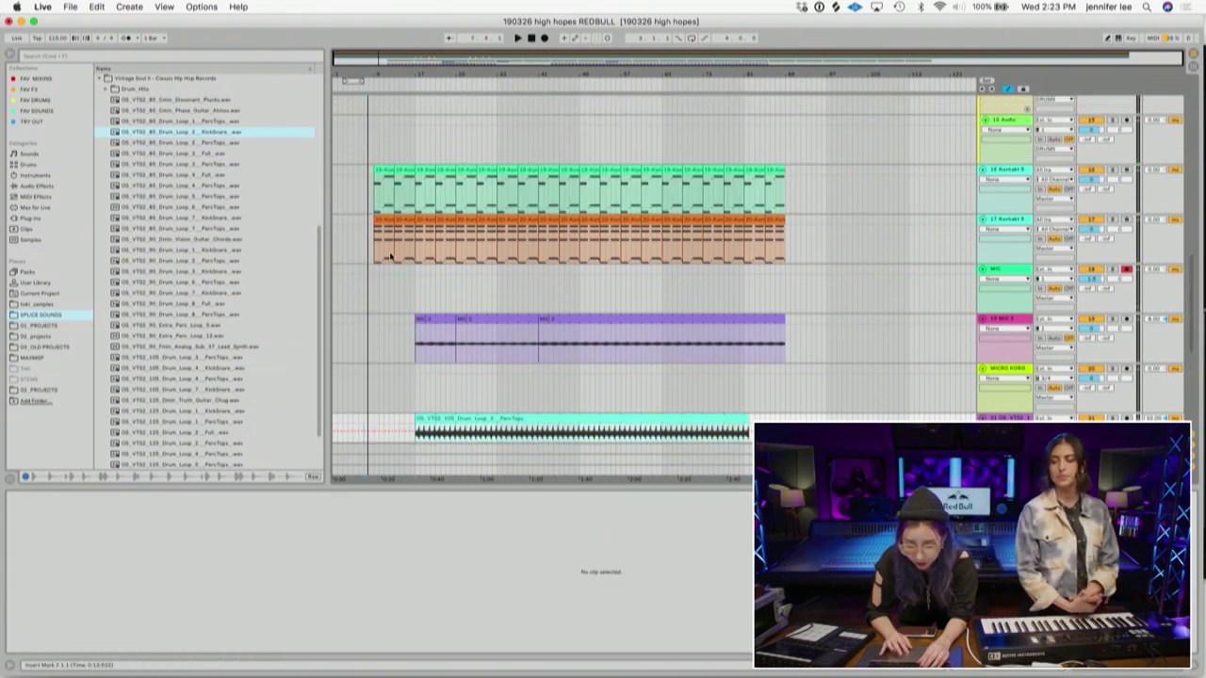
left_click(388, 219)
key("space")
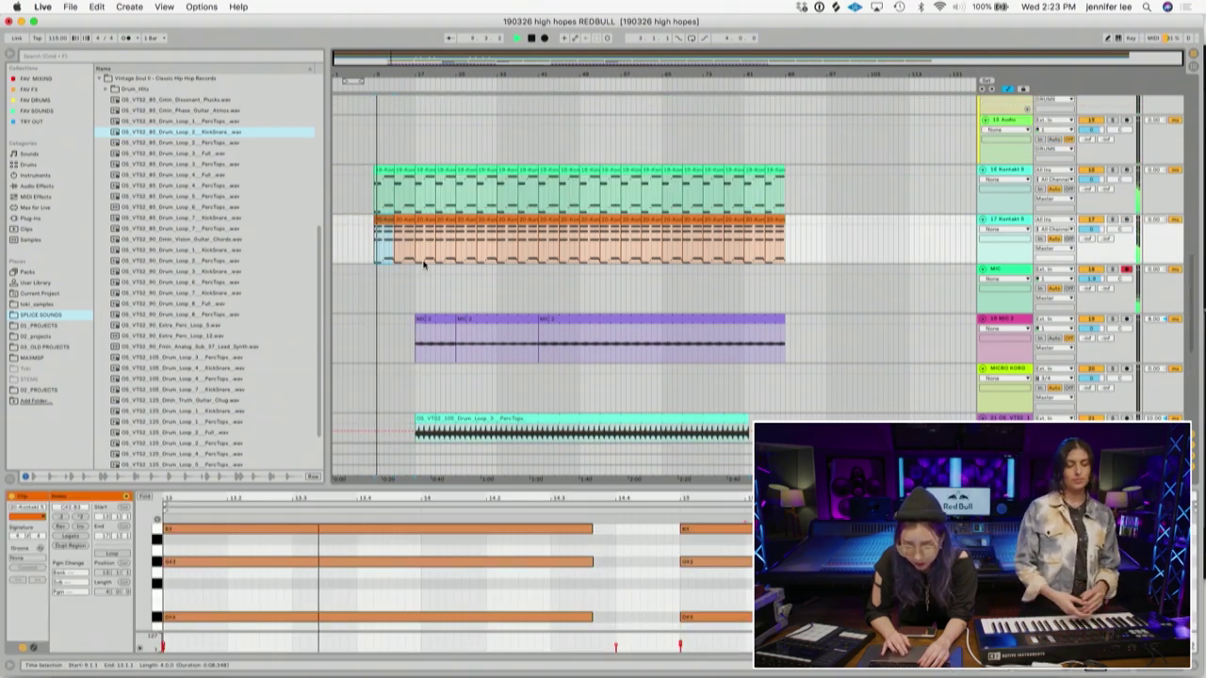
- Try deactivating the hits up to bar 13 on tracks 22, 23 and 24 together
scroll(424, 265, "down", 6)
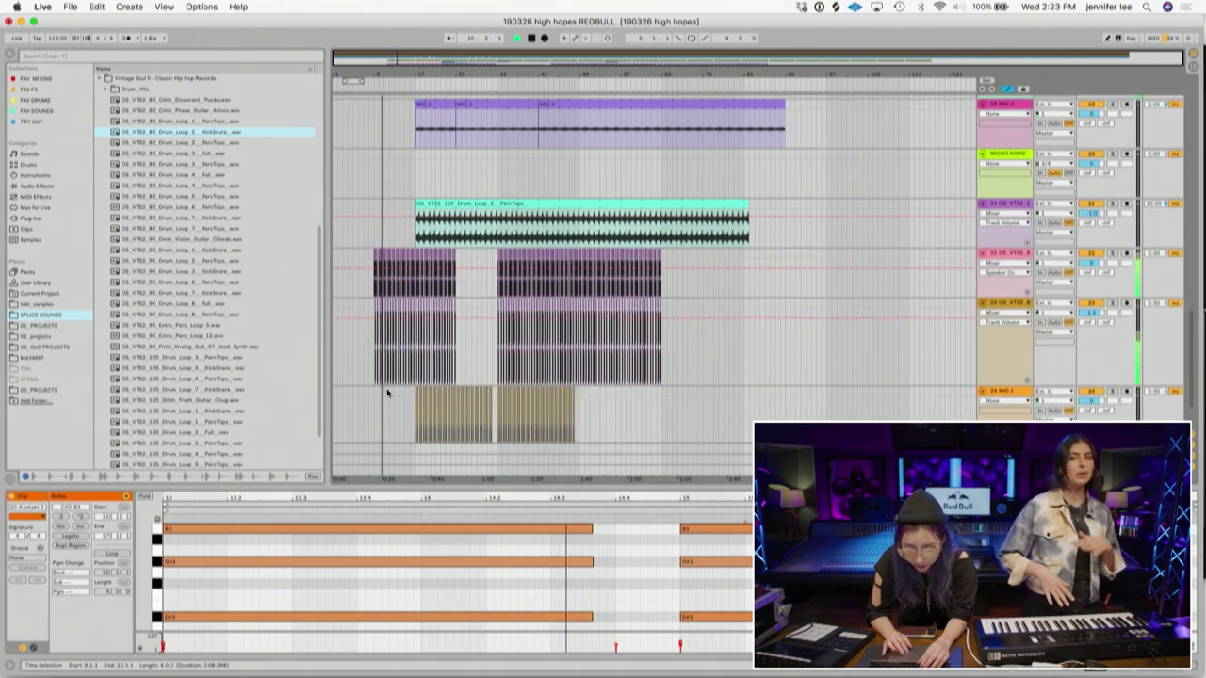
left_click_drag(375, 75, 375, 160)
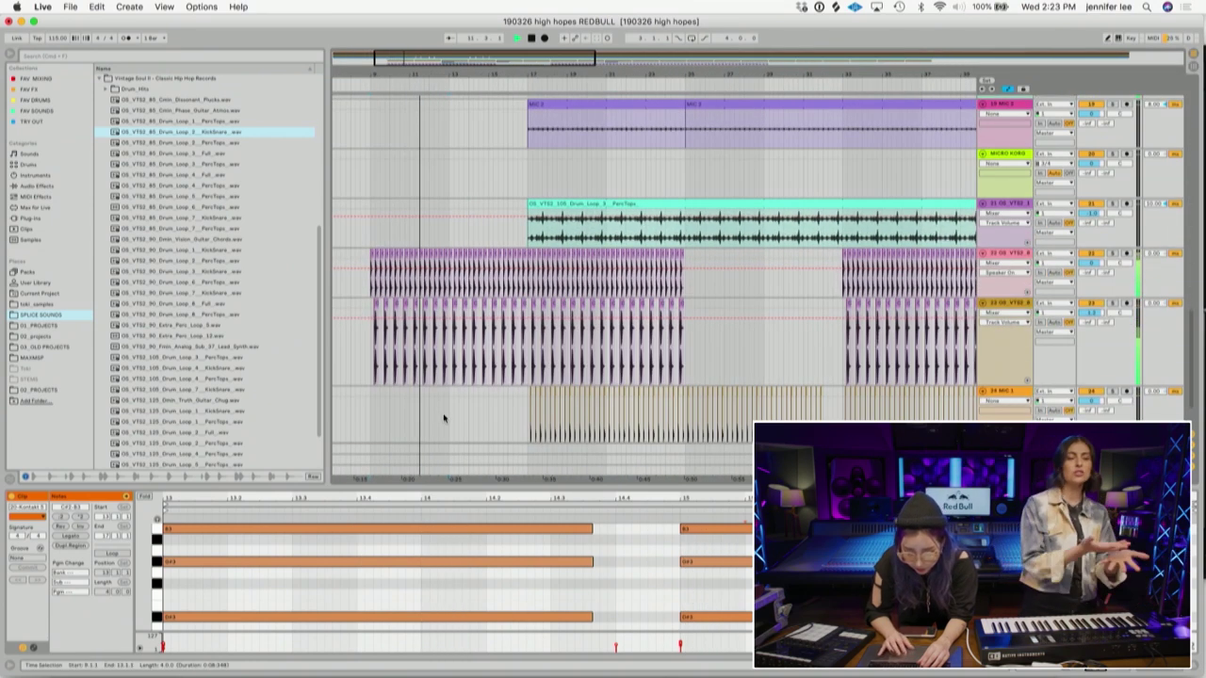
left_click_drag(453, 407, 368, 301)
left_click(353, 251, "shift")
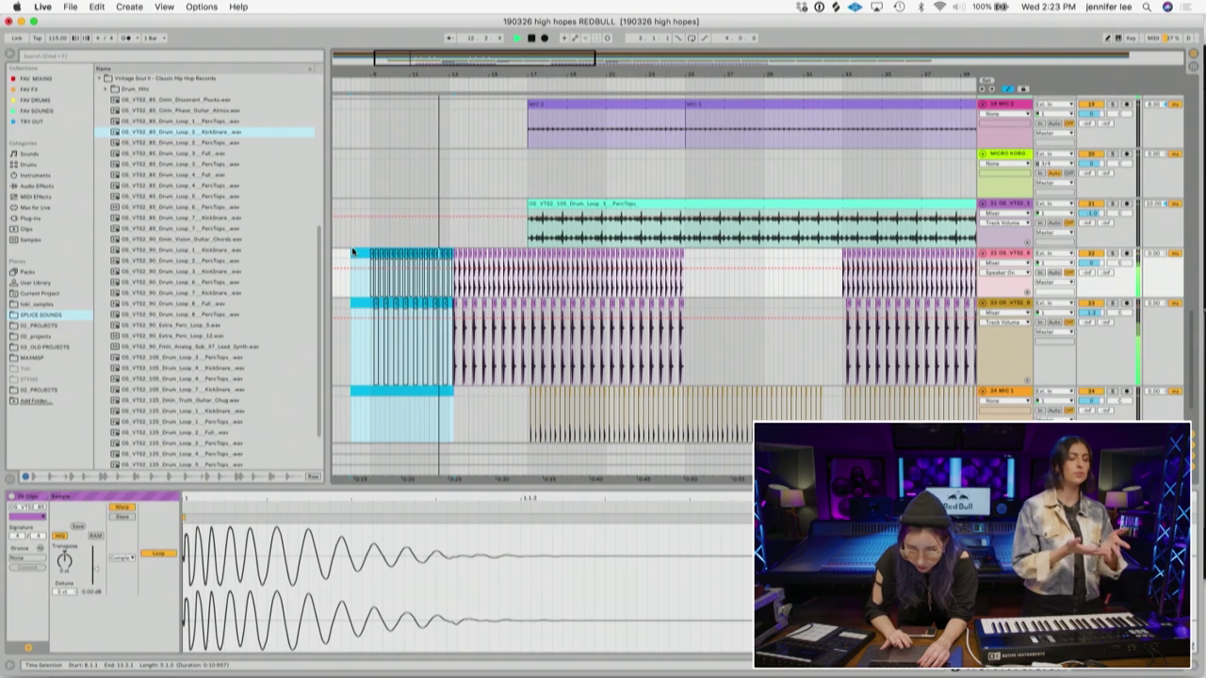
key("0")
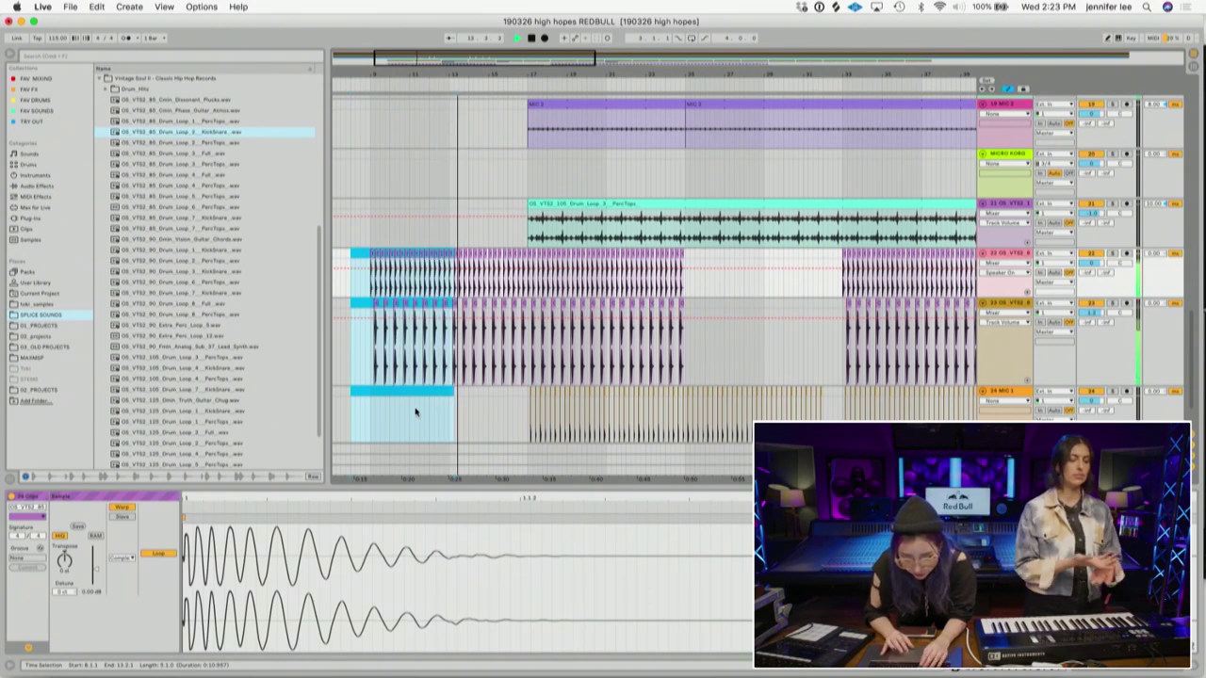
- Deactivate only track 22's hits between 8.1.1 and 13.1.1 and play the section
left_click(414, 408)
left_click_drag(352, 256, 450, 273)
key("space")
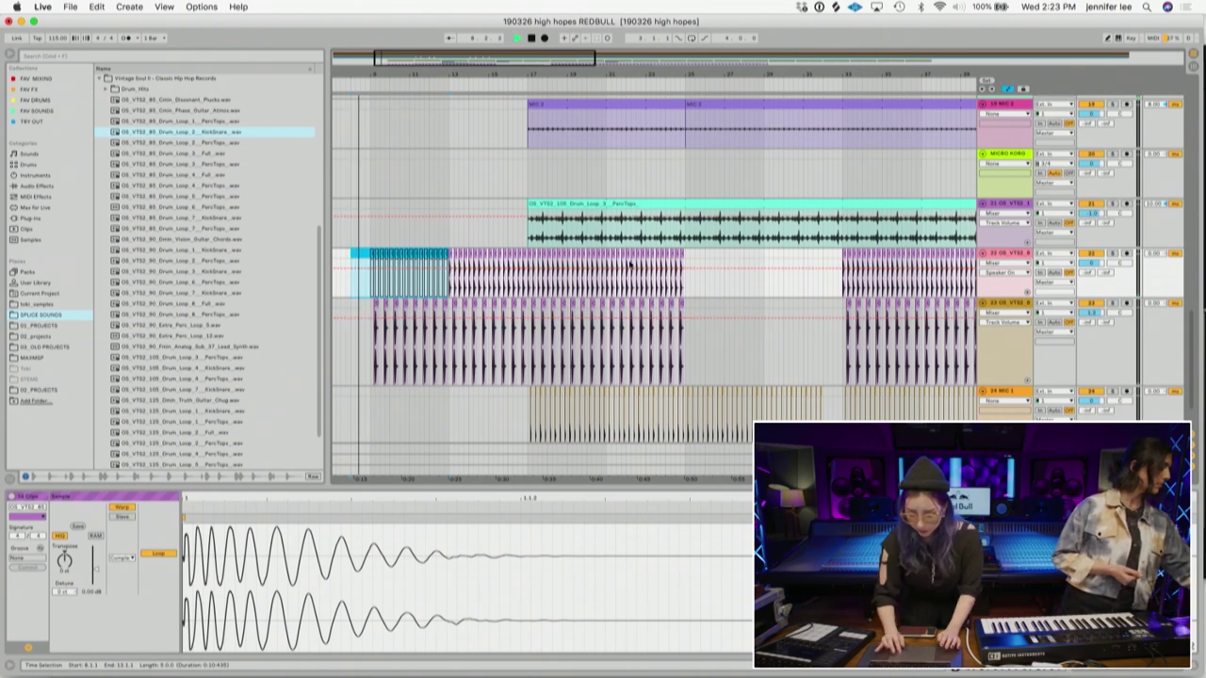
- Raise track 23's send to the ValhallaPlate return and set the track volume to -0.8 dB
left_click_drag(1105, 323, 1105, 300)
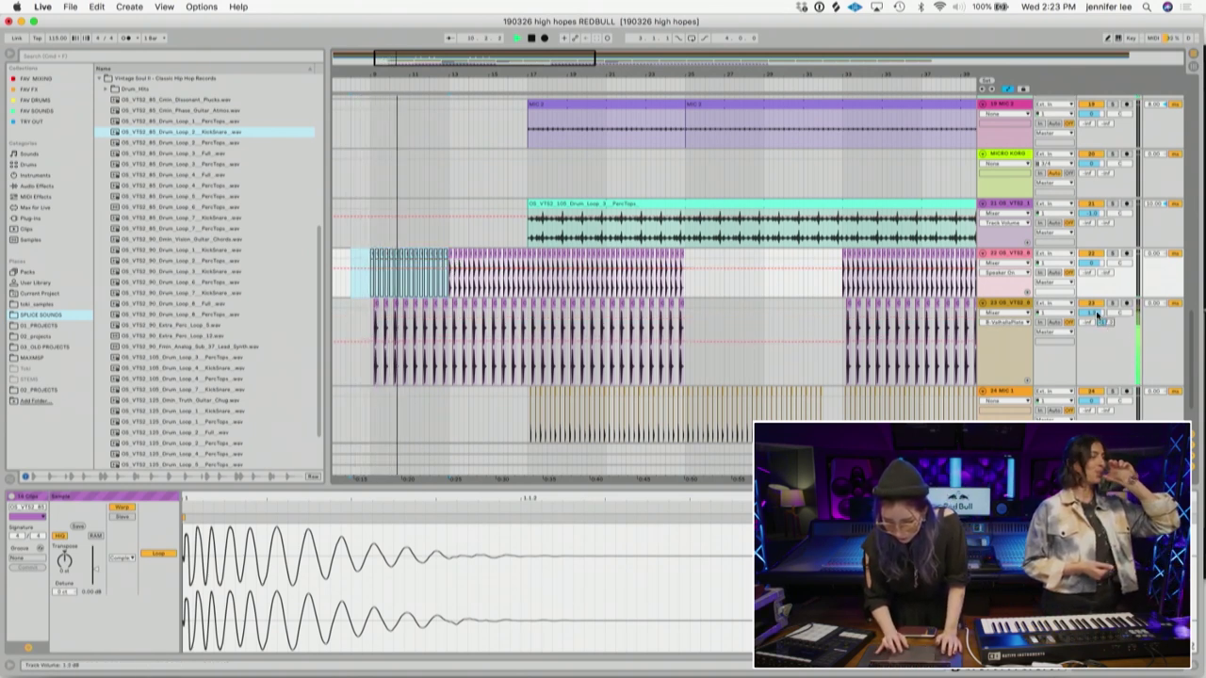
left_click_drag(1097, 315, 1096, 321)
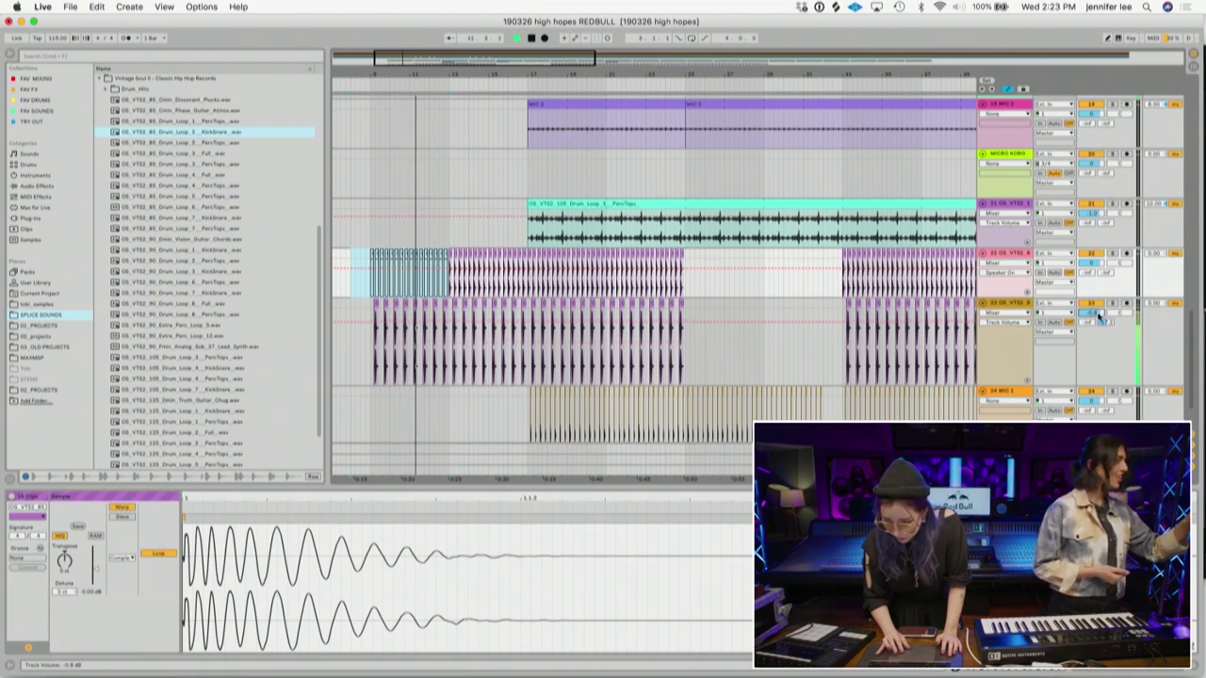
- Raise the Compressor 1 gain to 15.9 dB in the VOX group's iZotope Nectar and close the plug-in
scroll(760, 351, "up", 15)
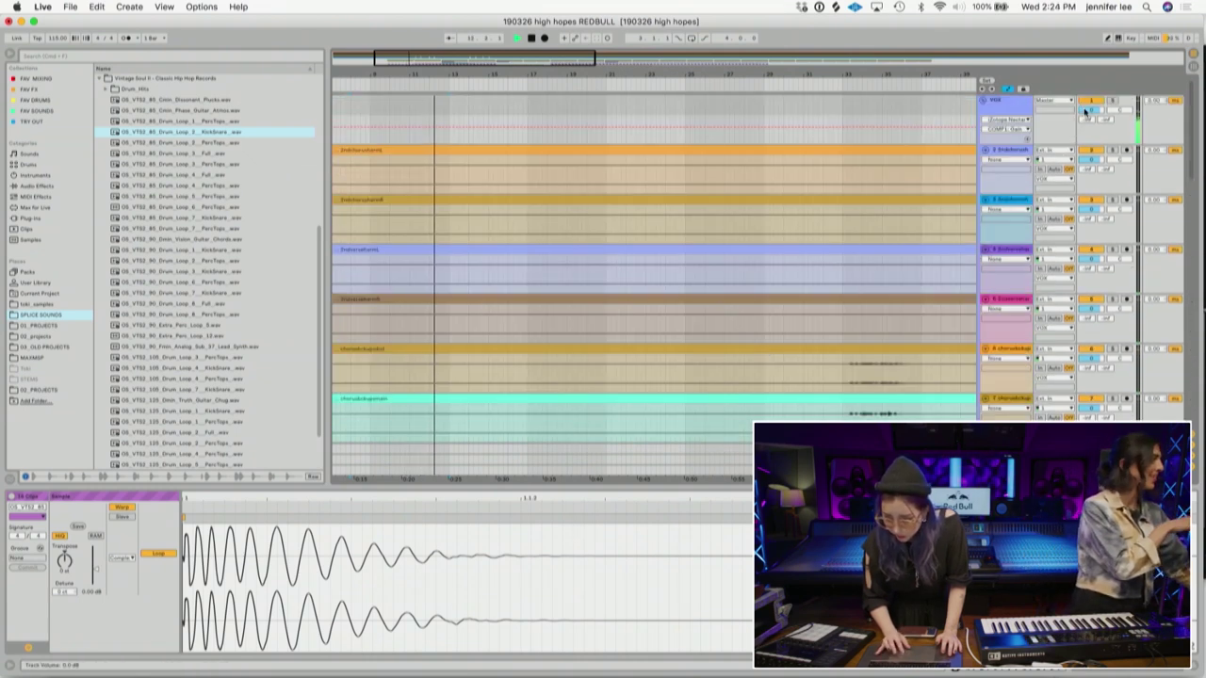
left_click(1035, 113)
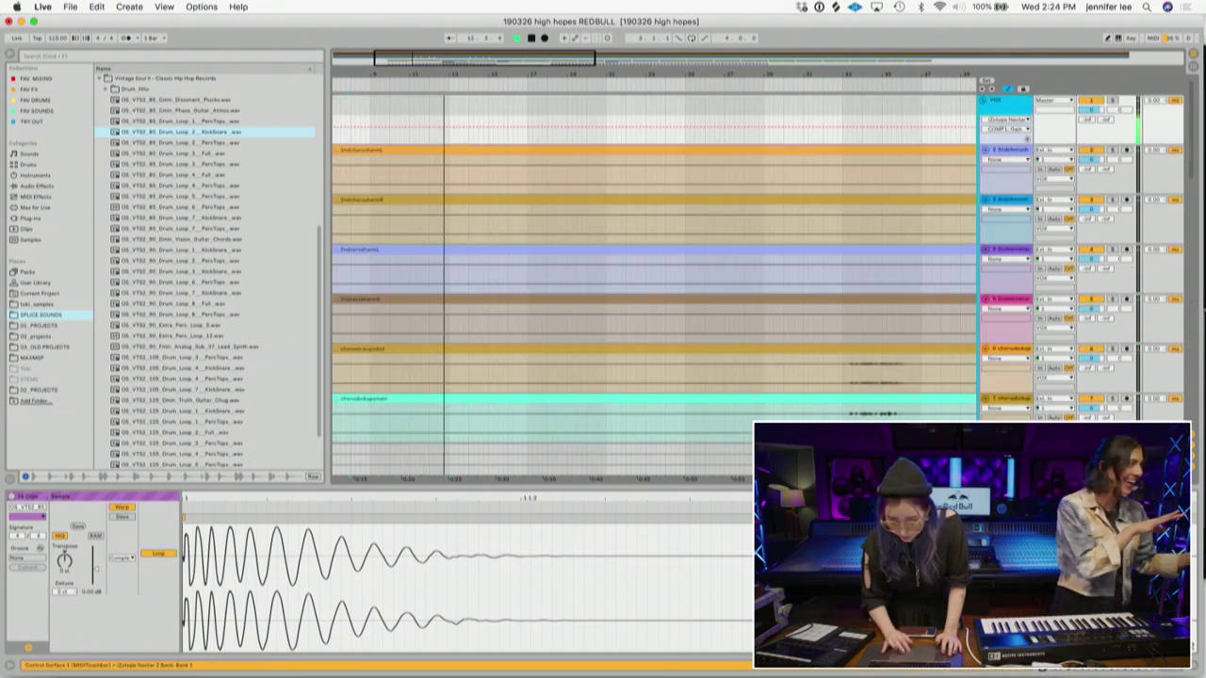
left_click(1168, 668)
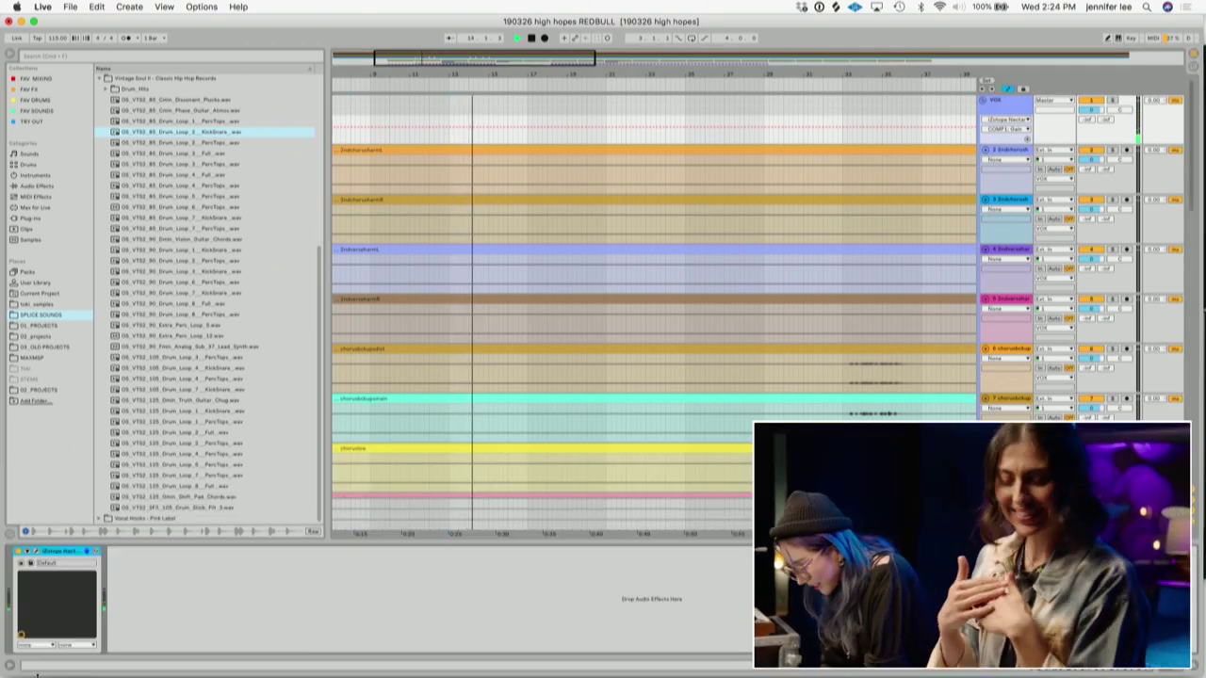
left_click(36, 554)
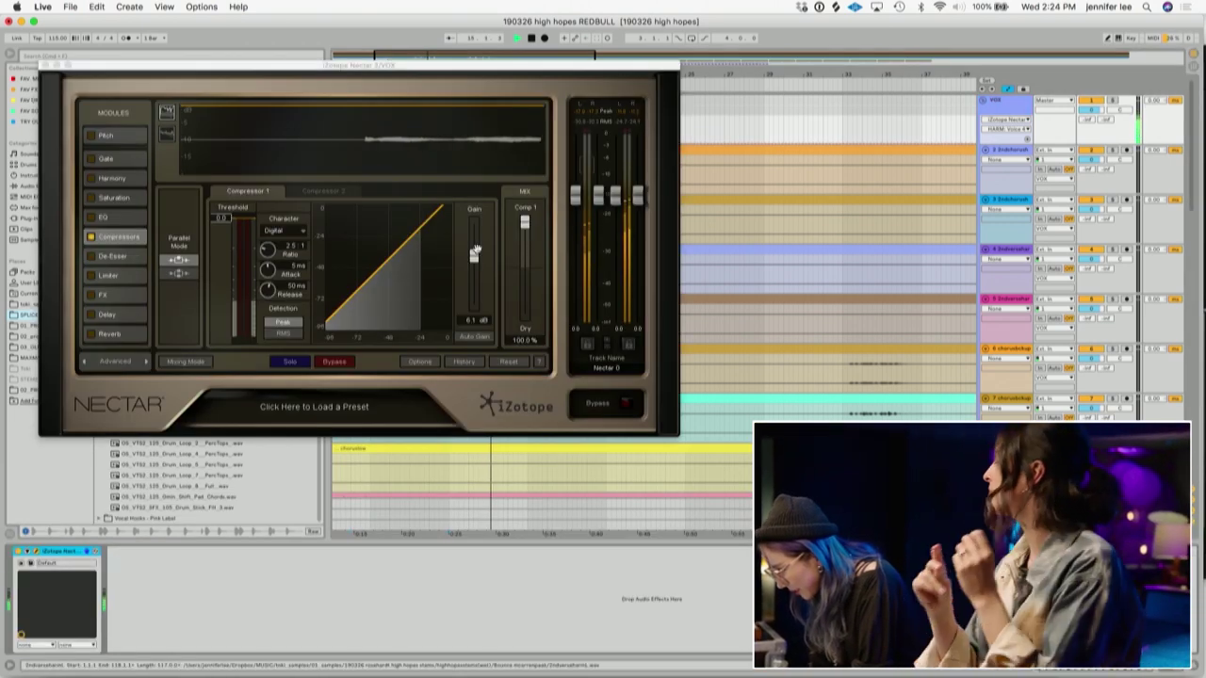
left_click_drag(474, 253, 474, 241)
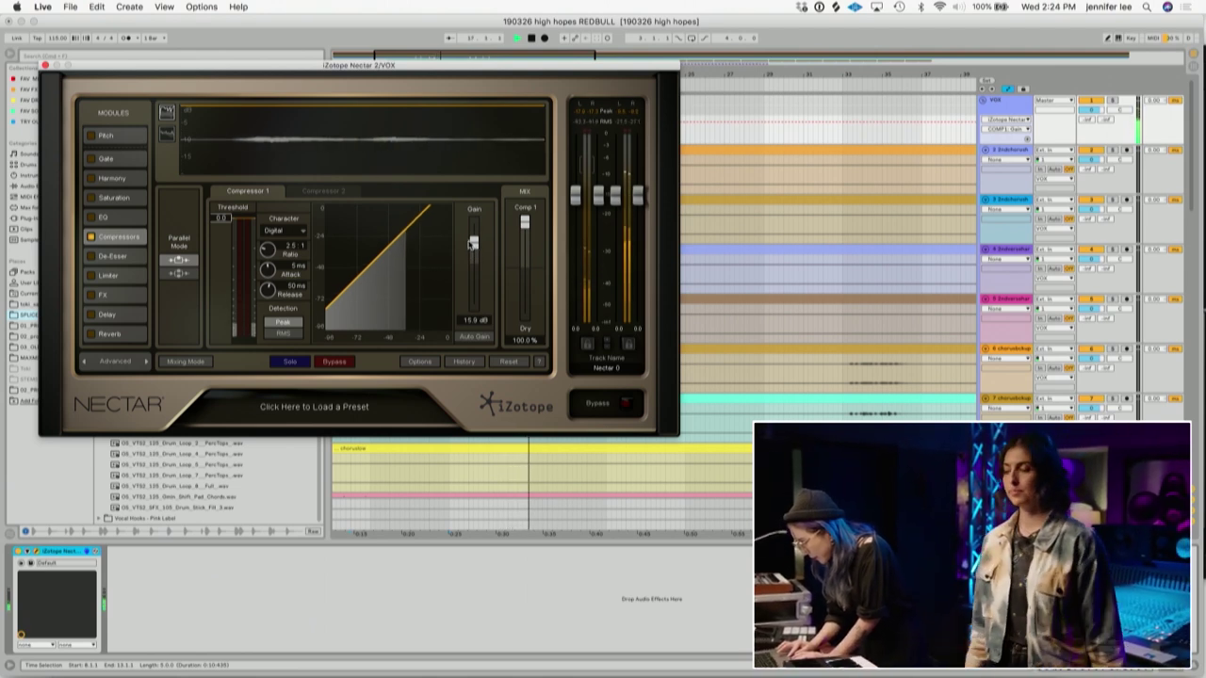
left_click(45, 65)
- Delete the audio on tracks 19 to 21 from 17.1.1 to 25.1.1 and deactivate track 24's hits up to 25.1.1
scroll(506, 280, "down", 10)
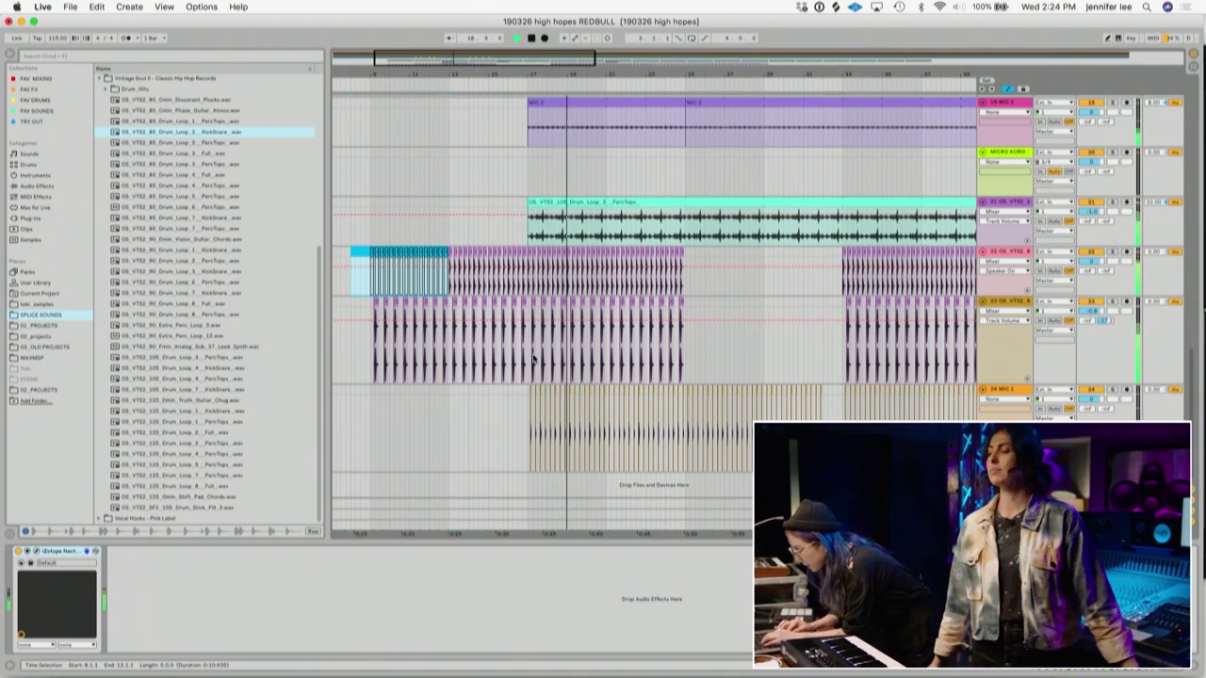
scroll(556, 247, "up", 1)
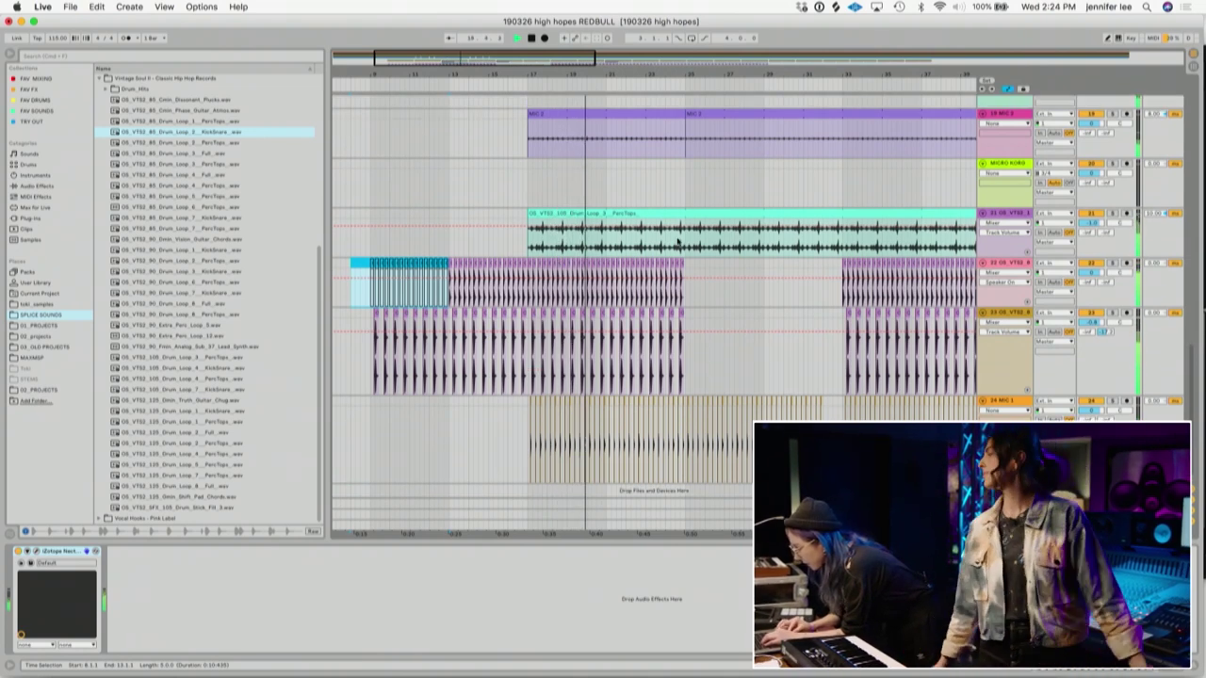
left_click_drag(677, 242, 529, 115)
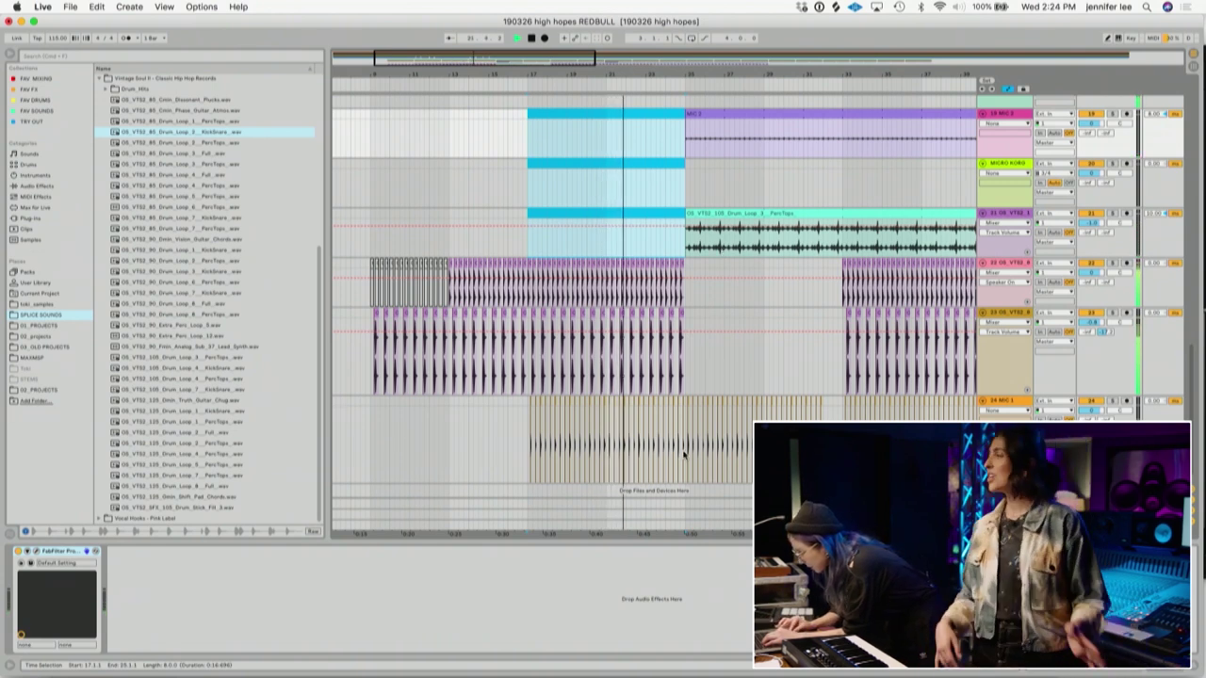
left_click_drag(683, 449, 518, 403)
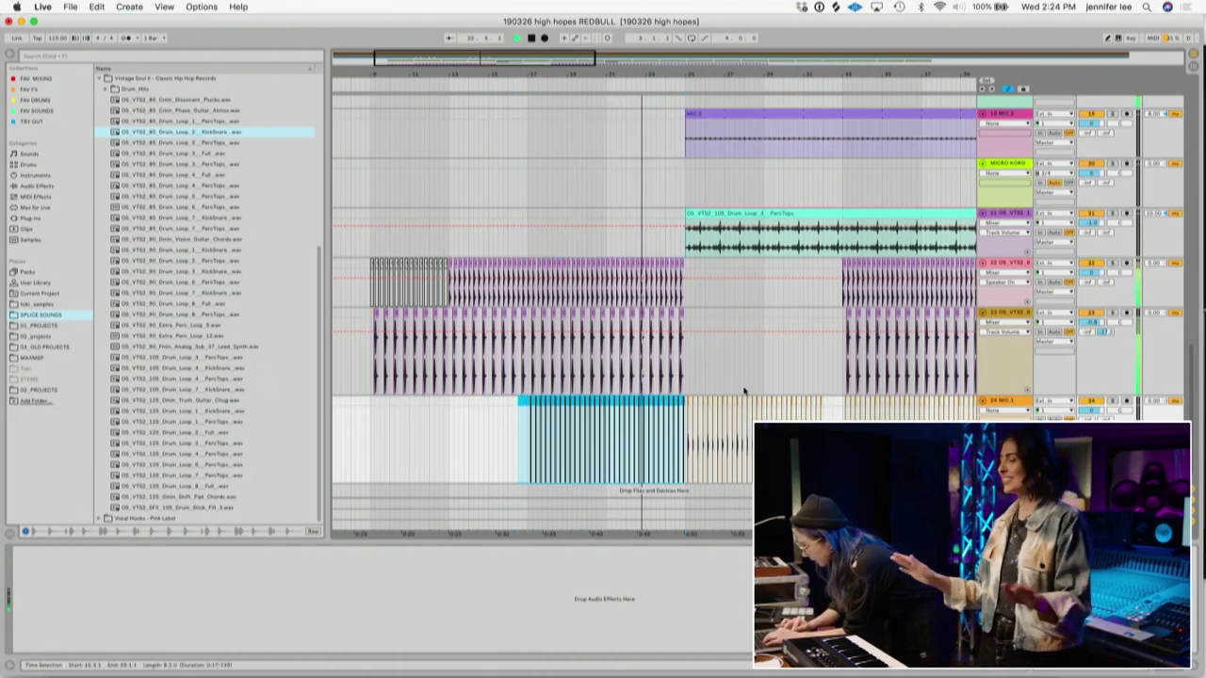
- Extend track 24's deactivated hits to 29.1.1, keeping those from 29.1.1 to 33.1.1 active, and raise the track's ValhallaPlate send
scroll(769, 276, "right", 5)
scroll(766, 274, "right", 1)
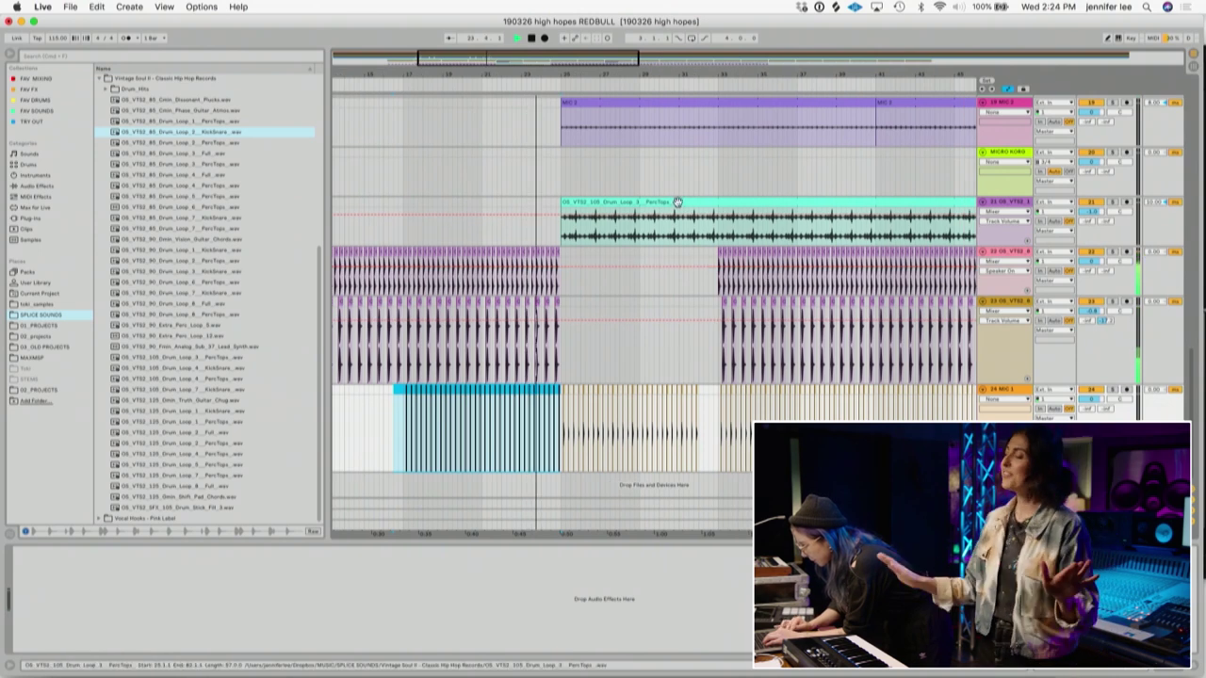
scroll(675, 199, "up", 2)
scroll(661, 383, "down", 2)
left_click_drag(697, 428, 563, 388)
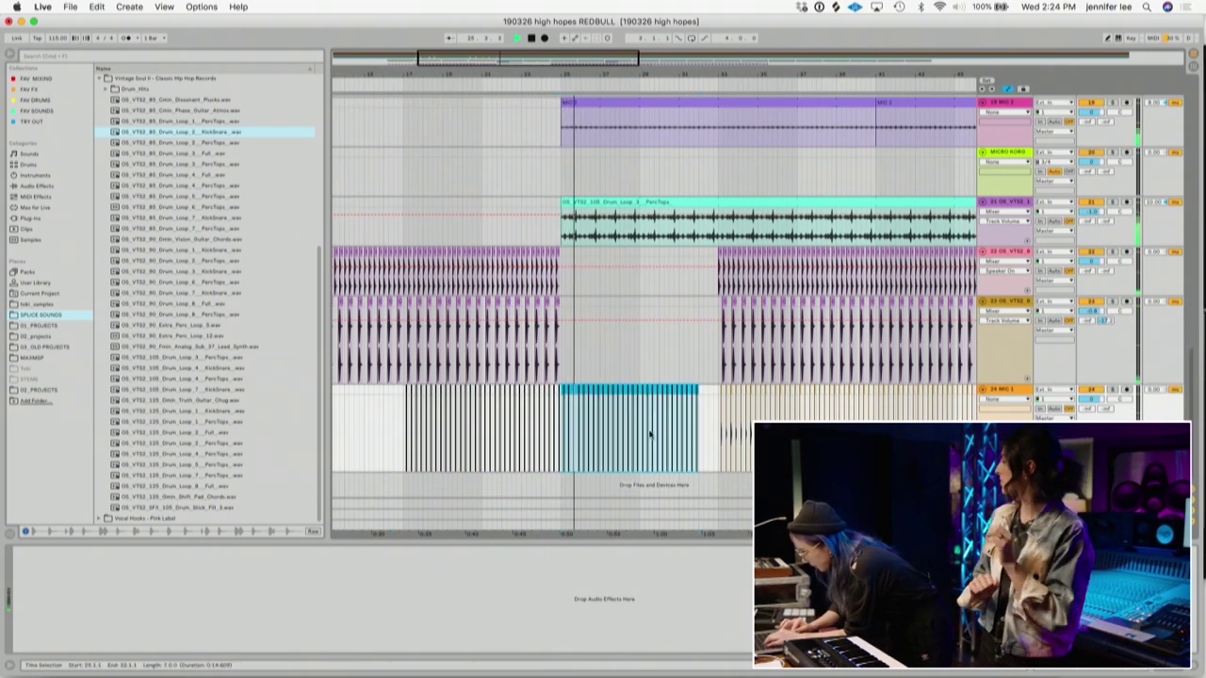
left_click_drag(716, 456, 642, 389)
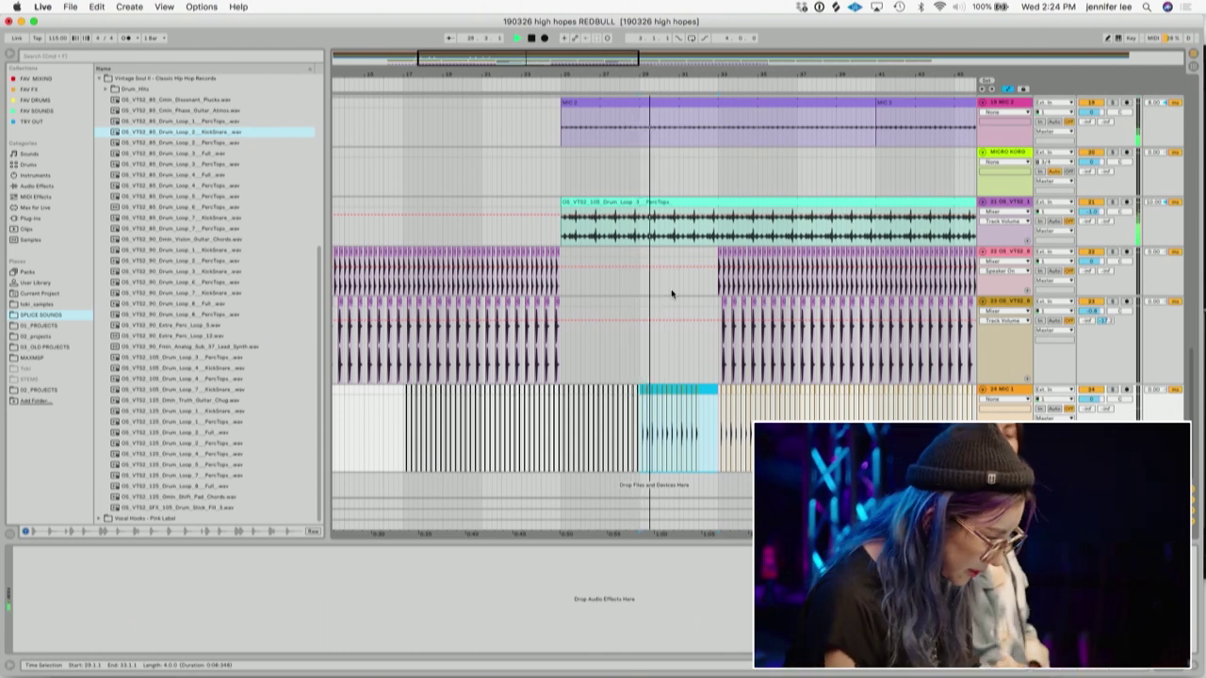
left_click_drag(1106, 409, 1107, 392)
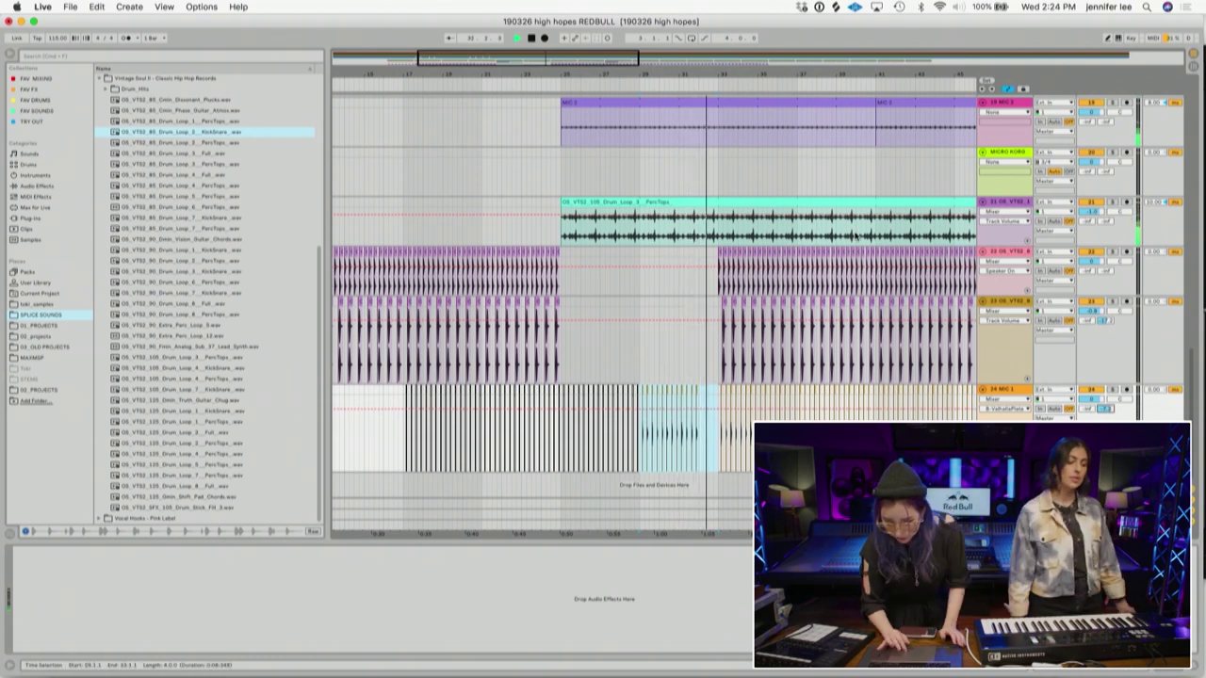
- Record a new microphone take on the MIC track starting at 105.1.1
left_click_drag(773, 75, 773, 38)
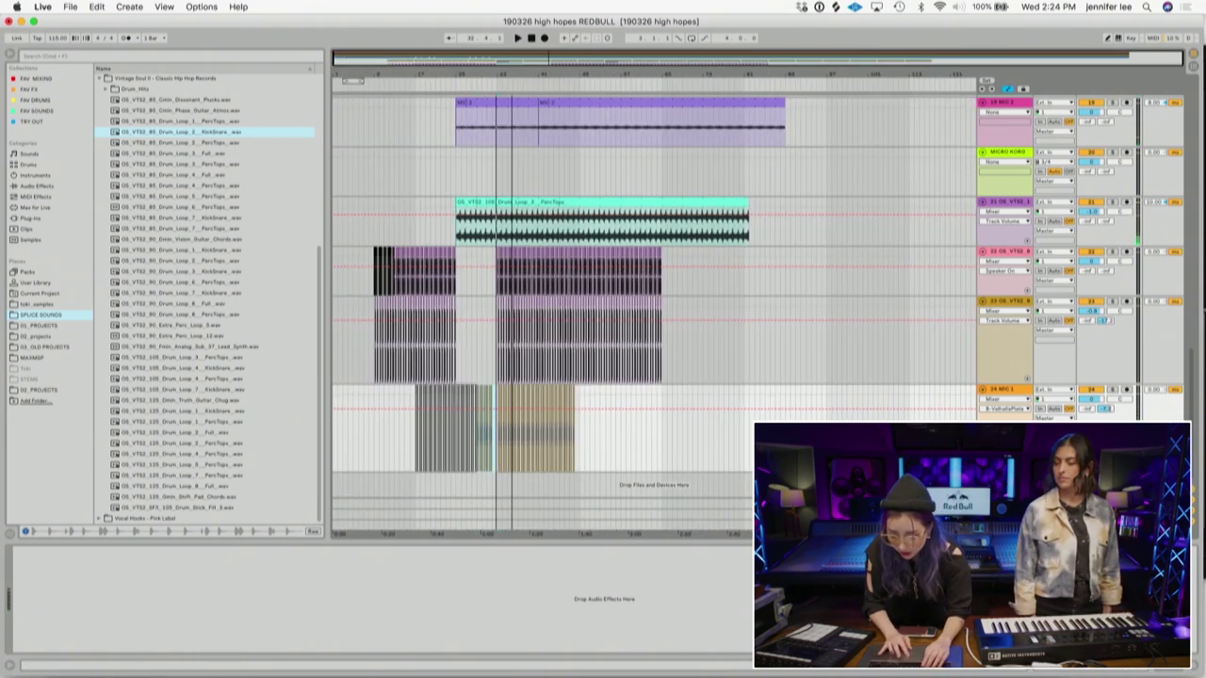
scroll(741, 348, "down", 5)
scroll(741, 349, "up", 7)
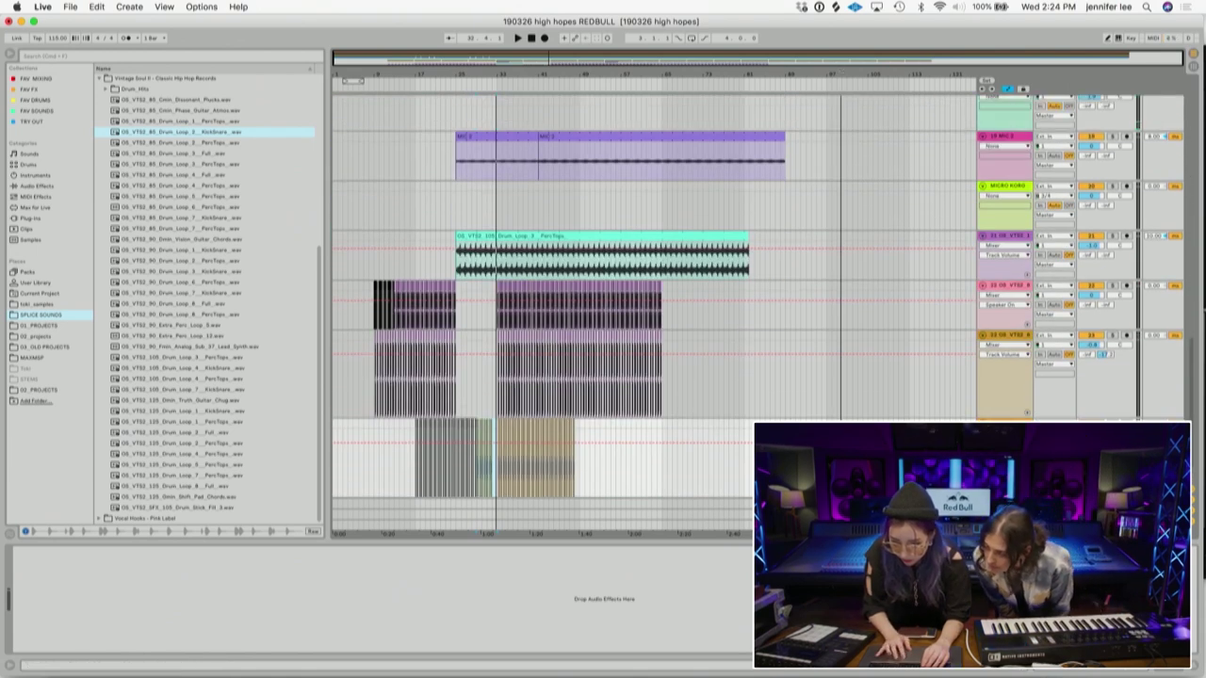
scroll(838, 348, "up", 2)
scroll(838, 349, "down", 2)
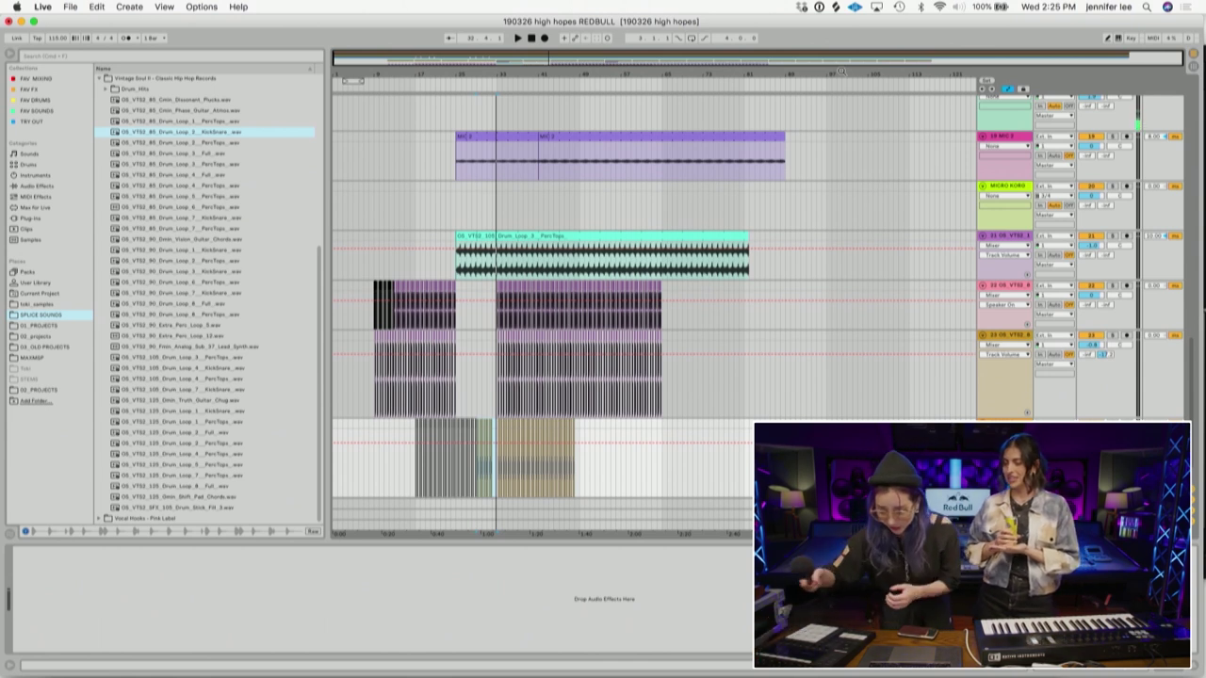
scroll(942, 396, "up", 4)
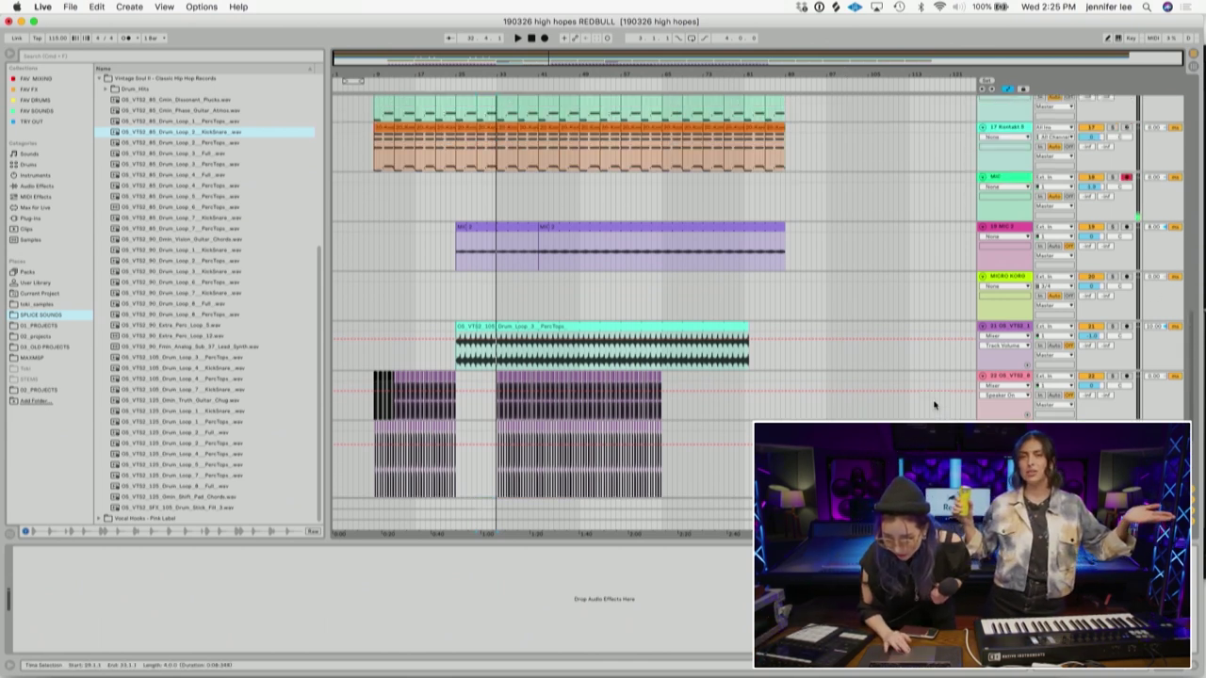
left_click(866, 224)
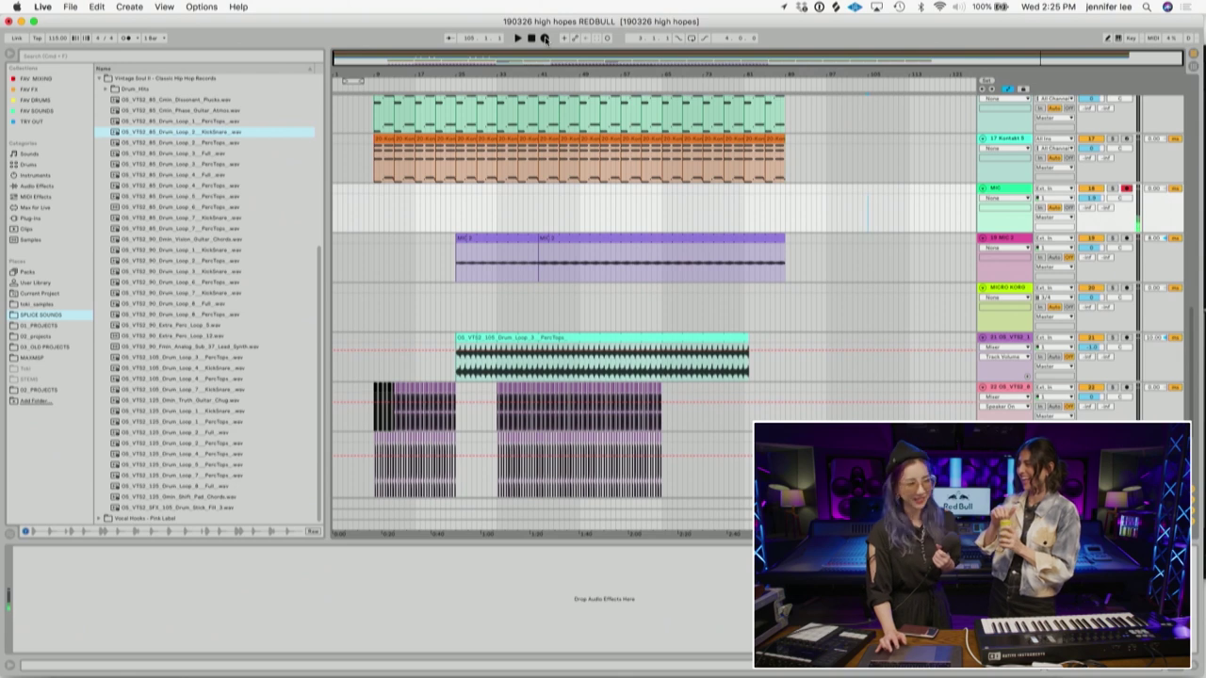
left_click(545, 39)
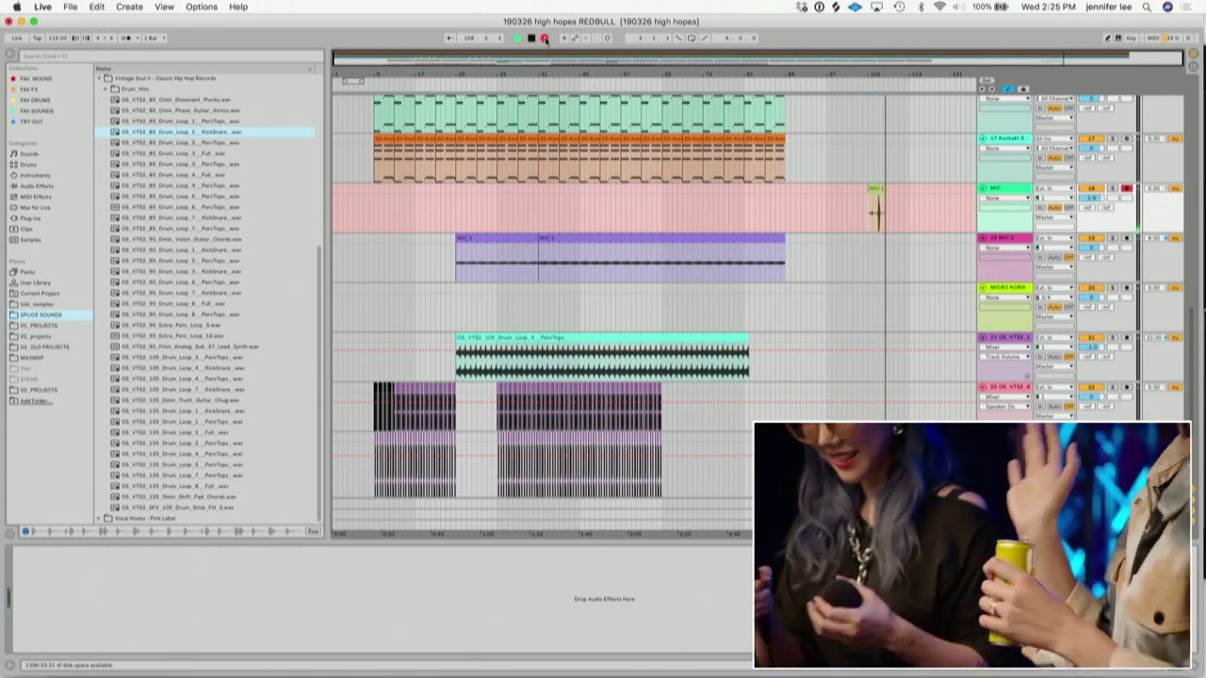
left_click(545, 38)
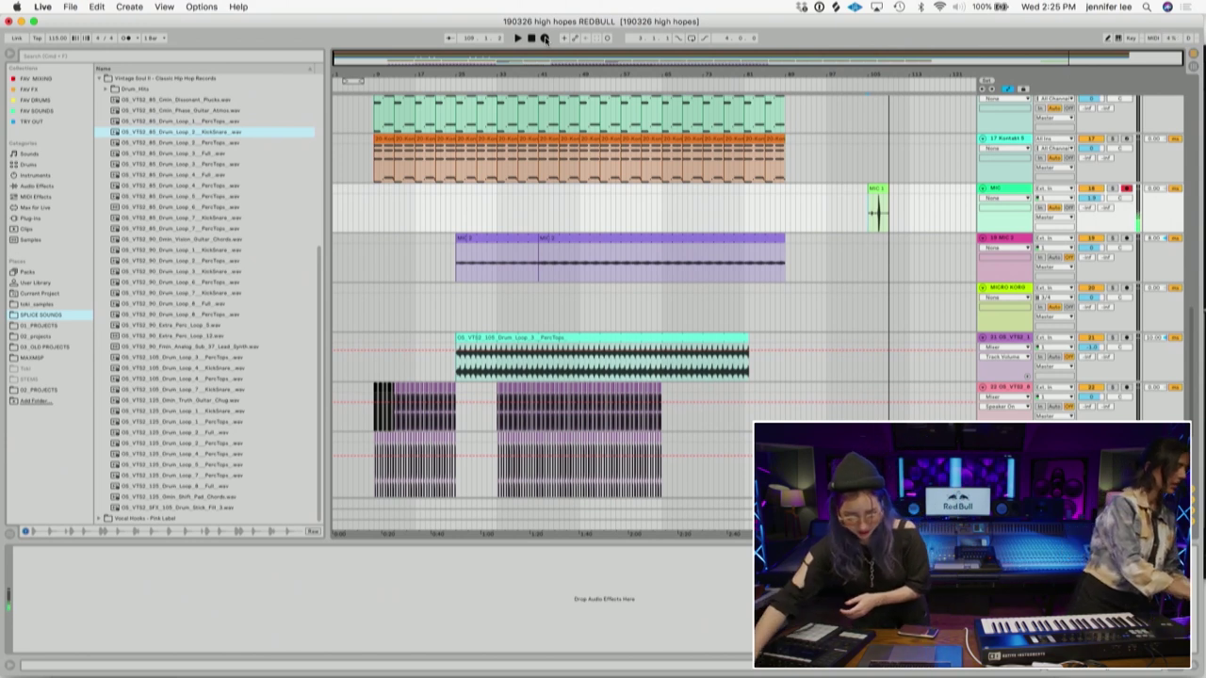
- Cut the new take from the MIC track and insert an audio track directly below track 23
left_click(877, 189)
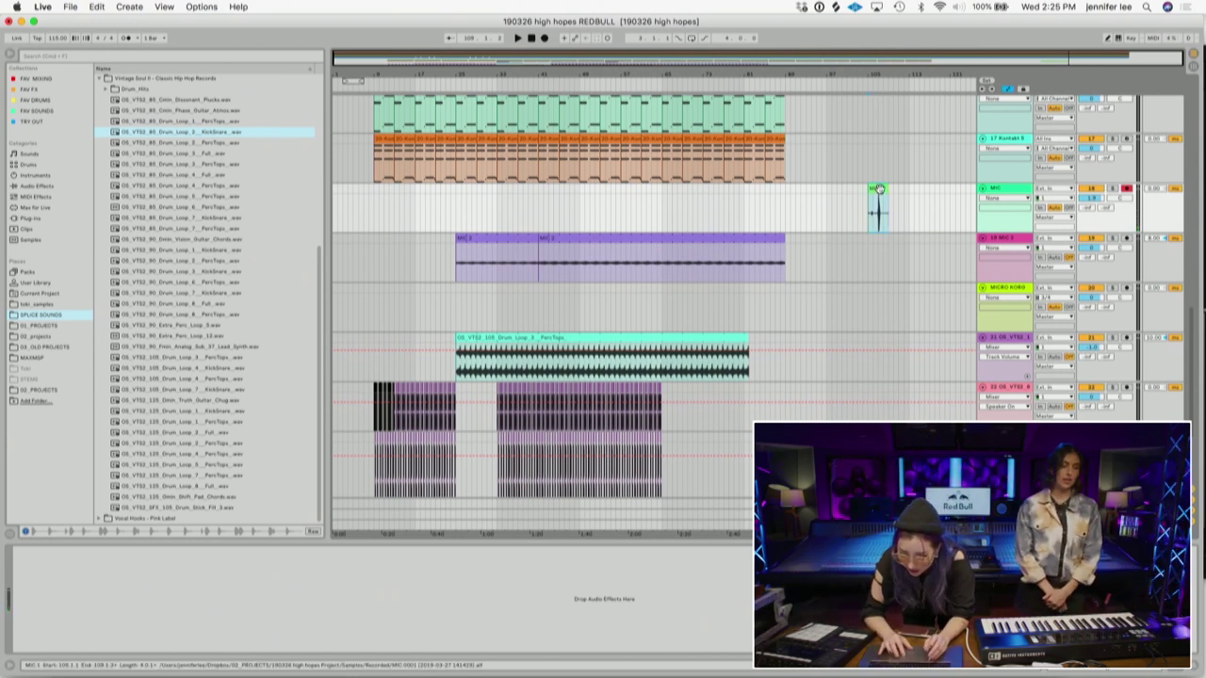
key("Delete")
scroll(664, 254, "down", 5)
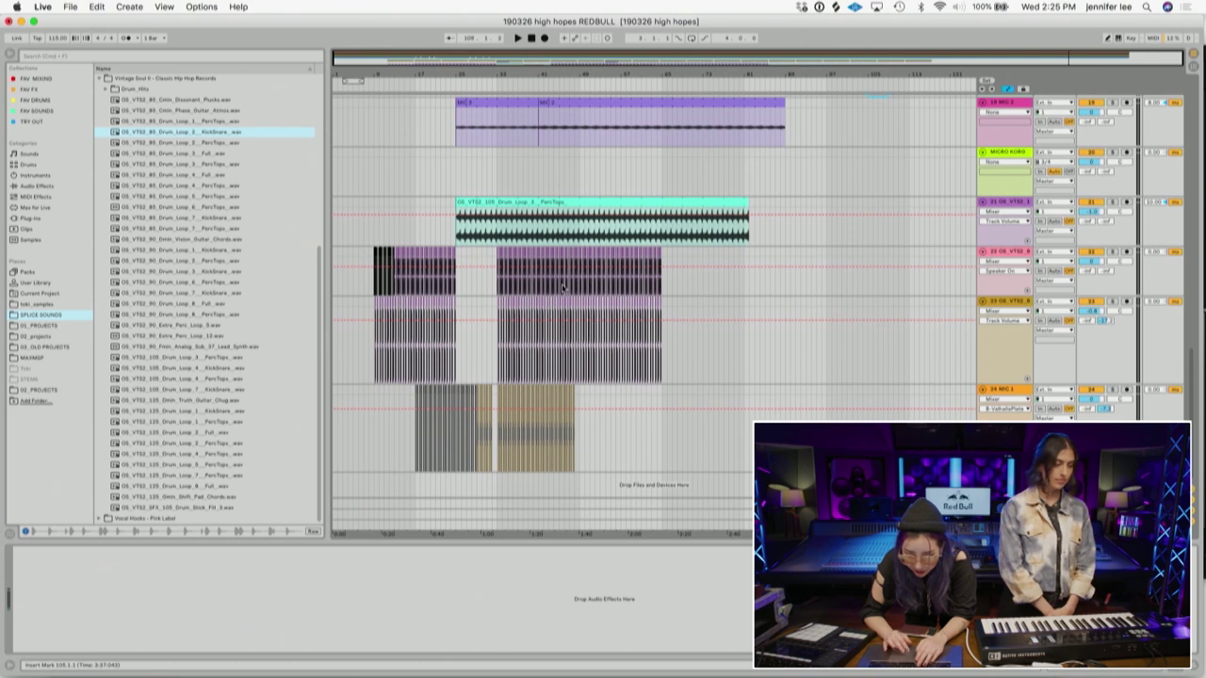
left_click(1019, 301)
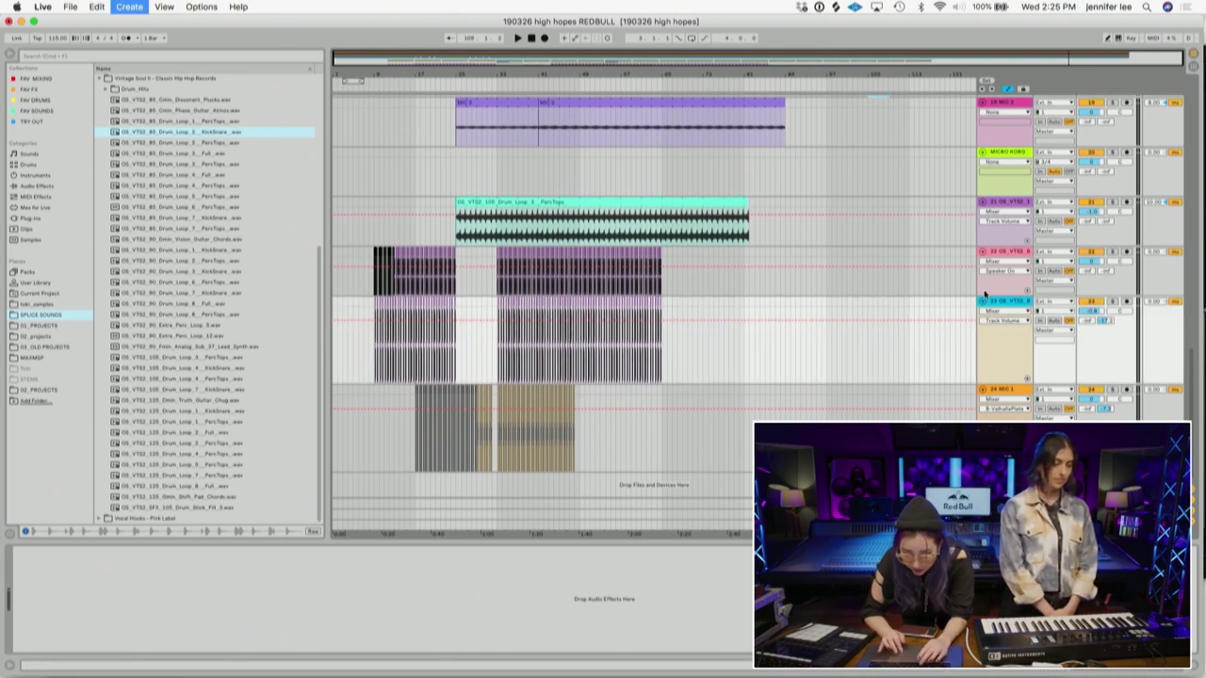
key("super+t")
- Paste the take on the new track 24, slide it earlier, and trim its start to just before bar 32
left_click_drag(486, 76, 486, 188)
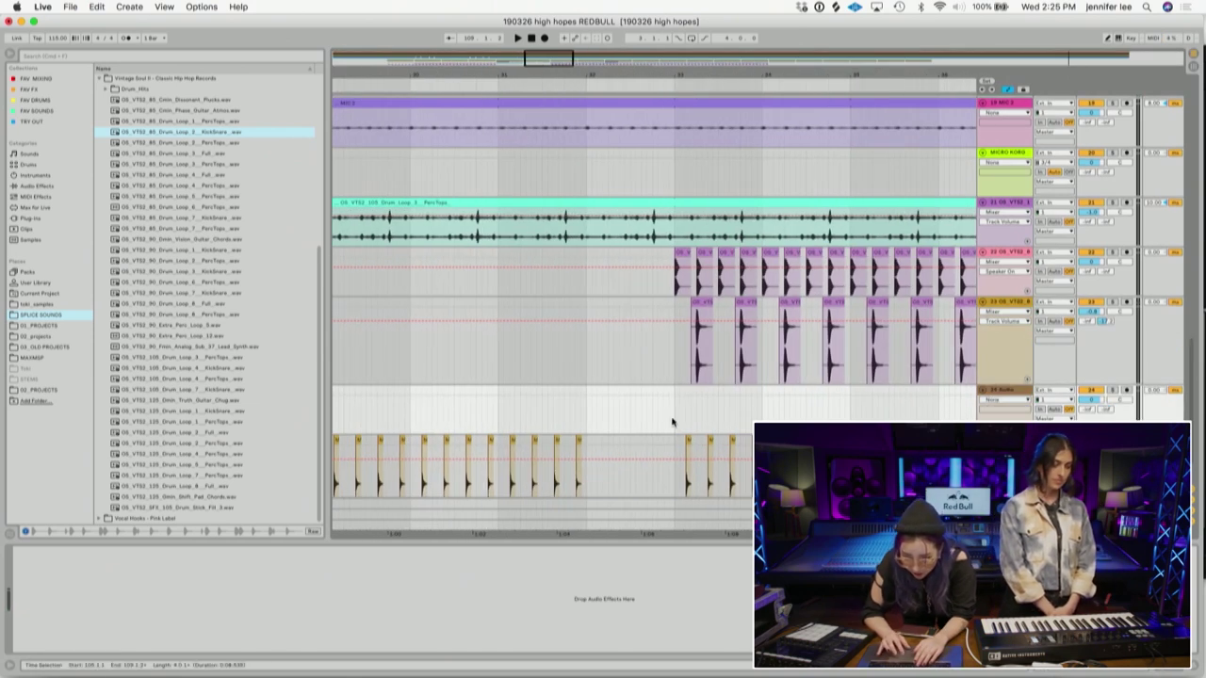
key("super+v")
left_click_drag(779, 401, 625, 404)
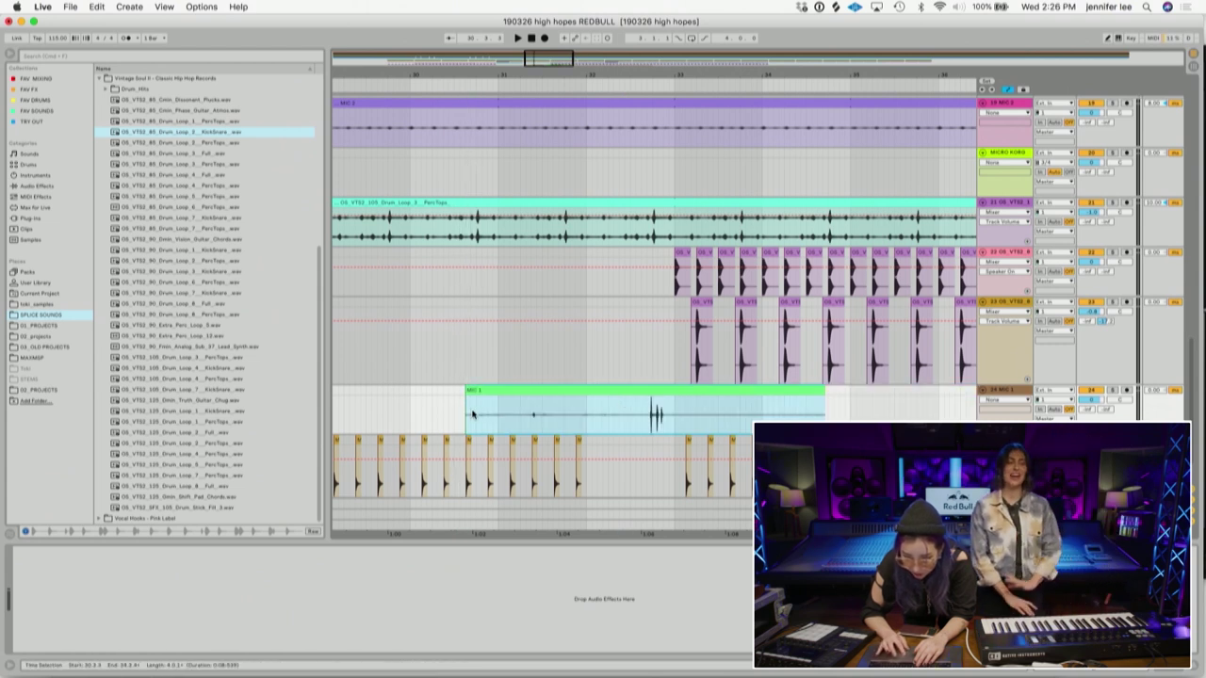
left_click_drag(470, 392, 570, 401)
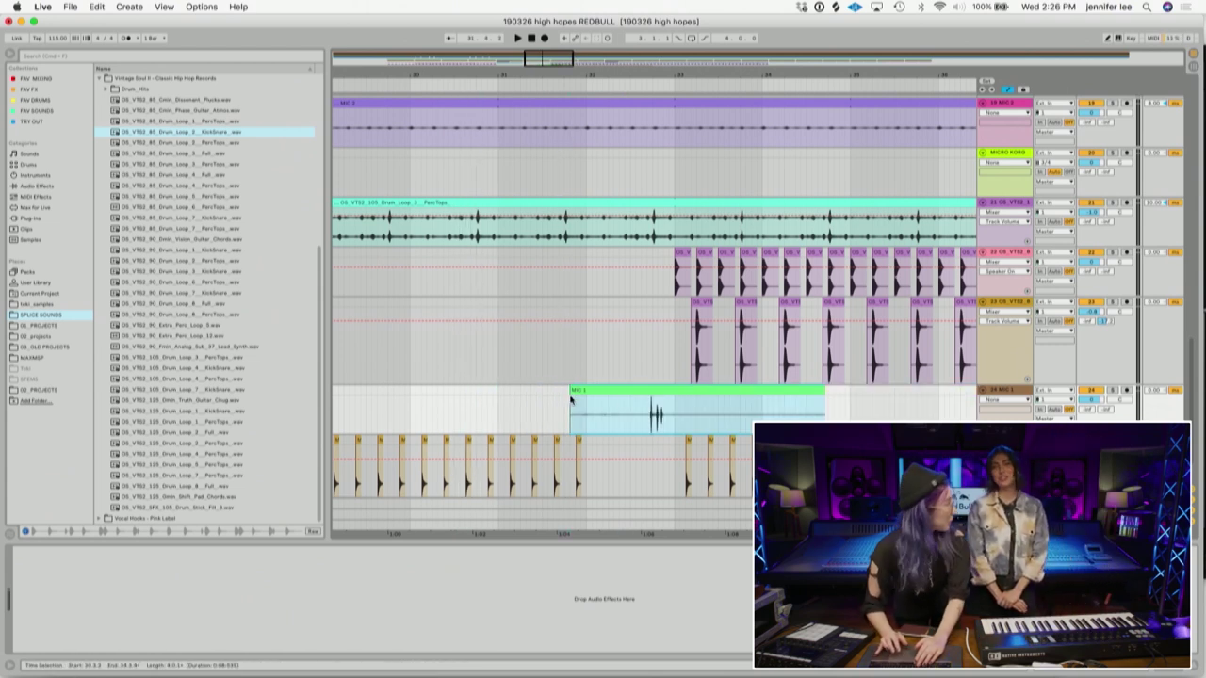
- Play from just before bar 31 and set the new track 24's ValhallaPlate send to -20.8 dB
left_click(494, 417)
key("space")
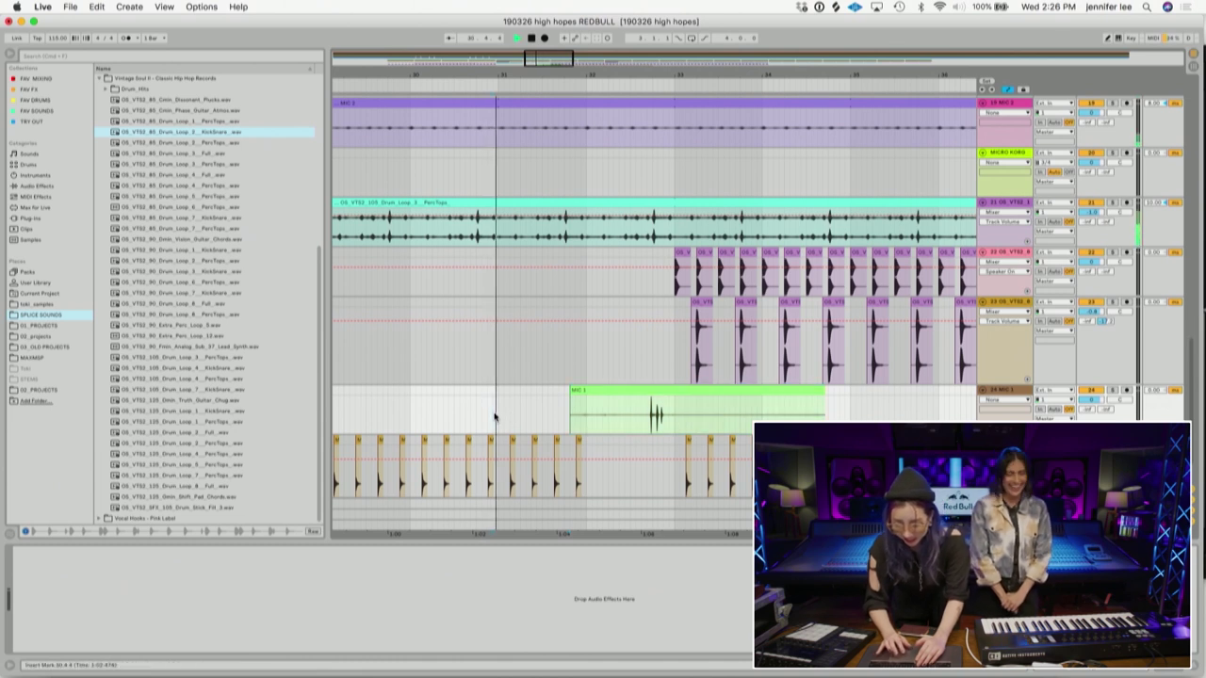
left_click(1118, 409)
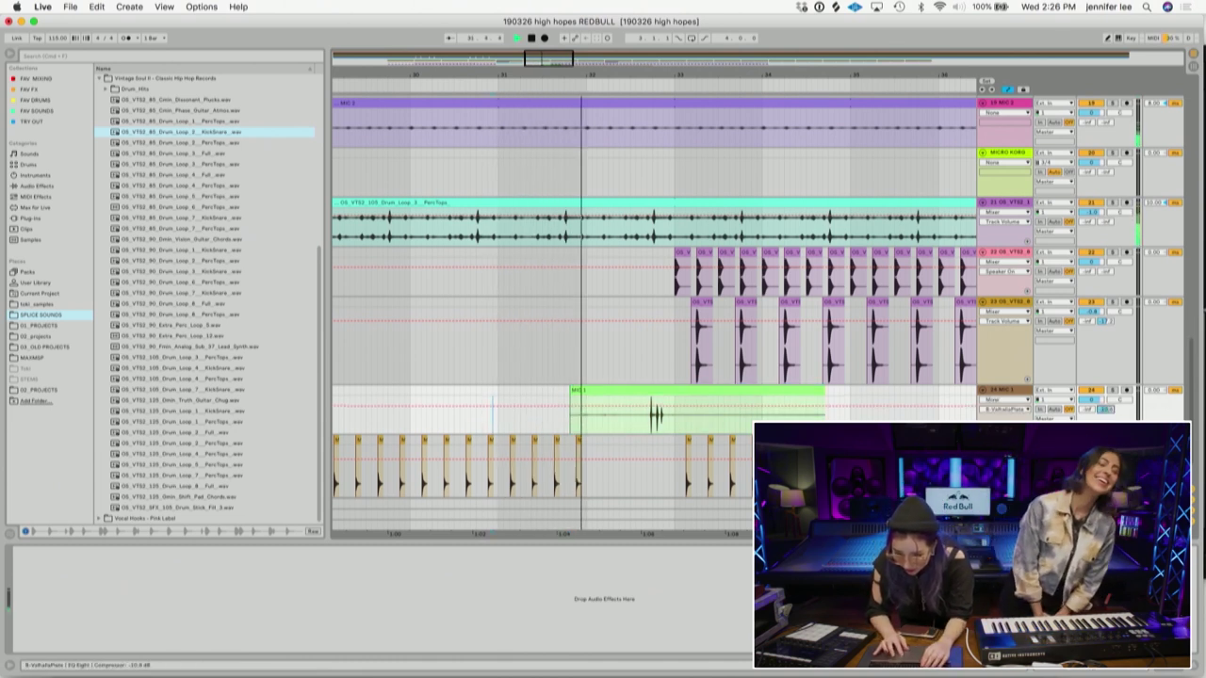
- Clear beat 32.4 up to bar 33 on tracks 19 to 21 and align the first hit of track 24's take with the gap's start
left_click_drag(664, 217, 653, 139)
key("super+e")
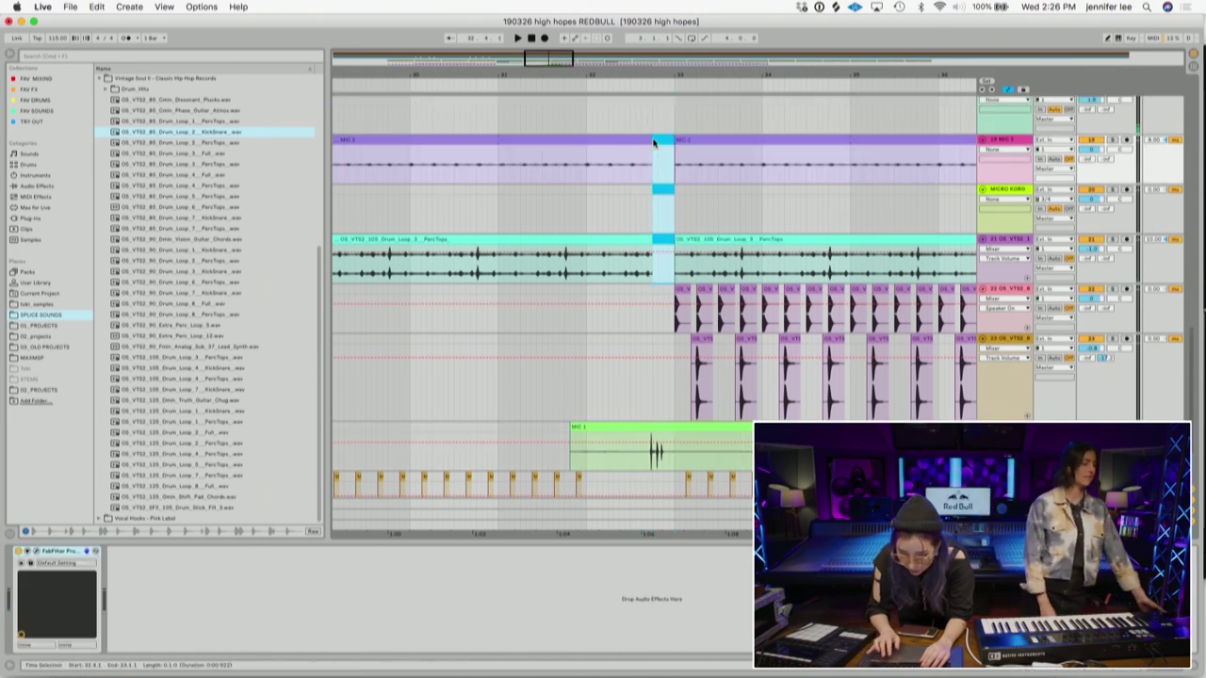
left_click_drag(663, 71, 668, 312)
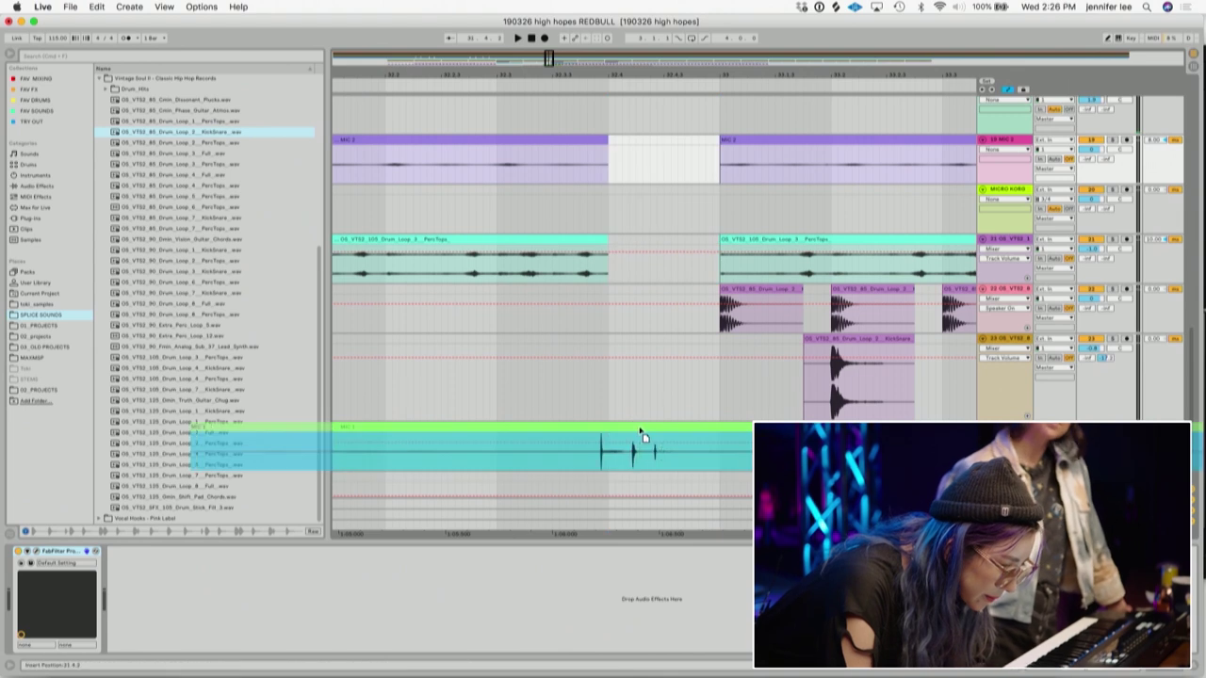
left_click_drag(639, 430, 640, 428)
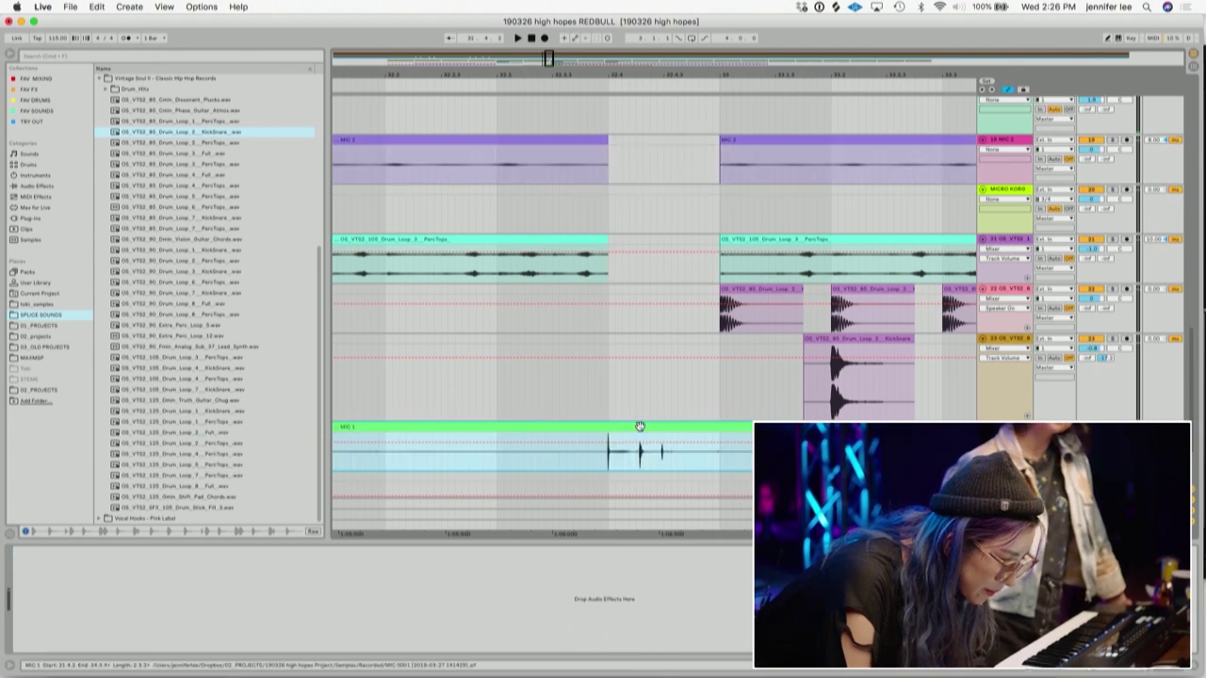
- Play the arrangement from before bar 29 through the gap at bar 33 and review the percussion, instrument and vocal tracks
left_click_drag(657, 75, 657, 38)
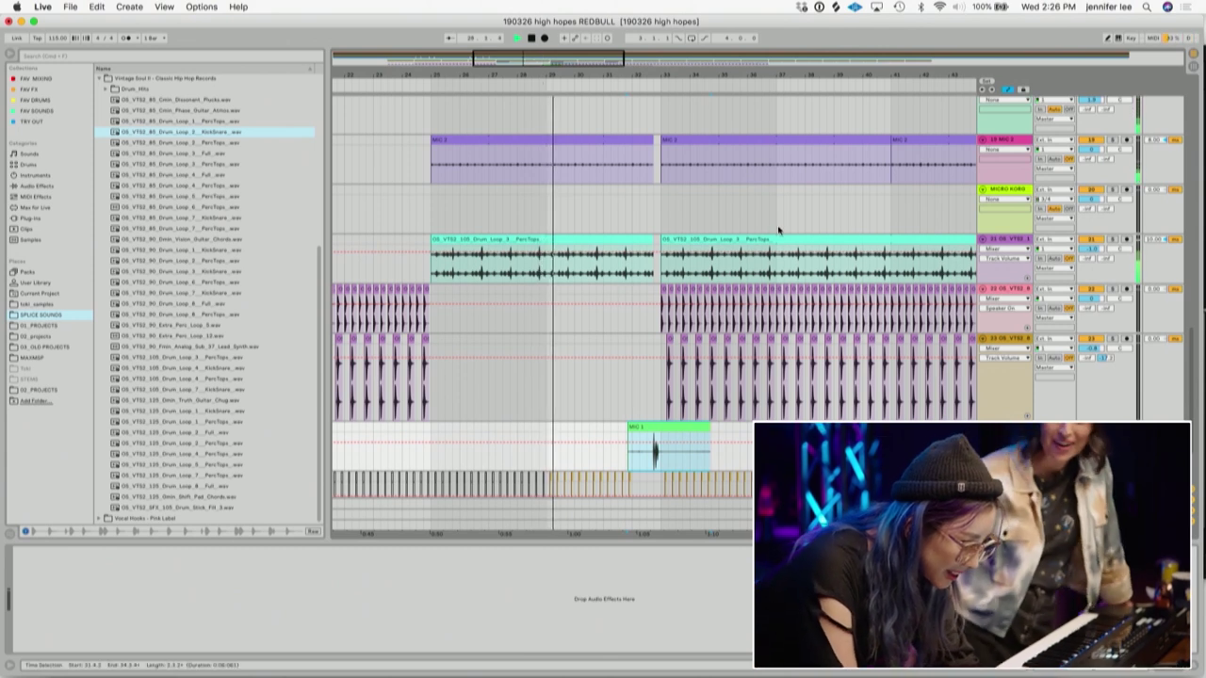
scroll(702, 314, "down", 3)
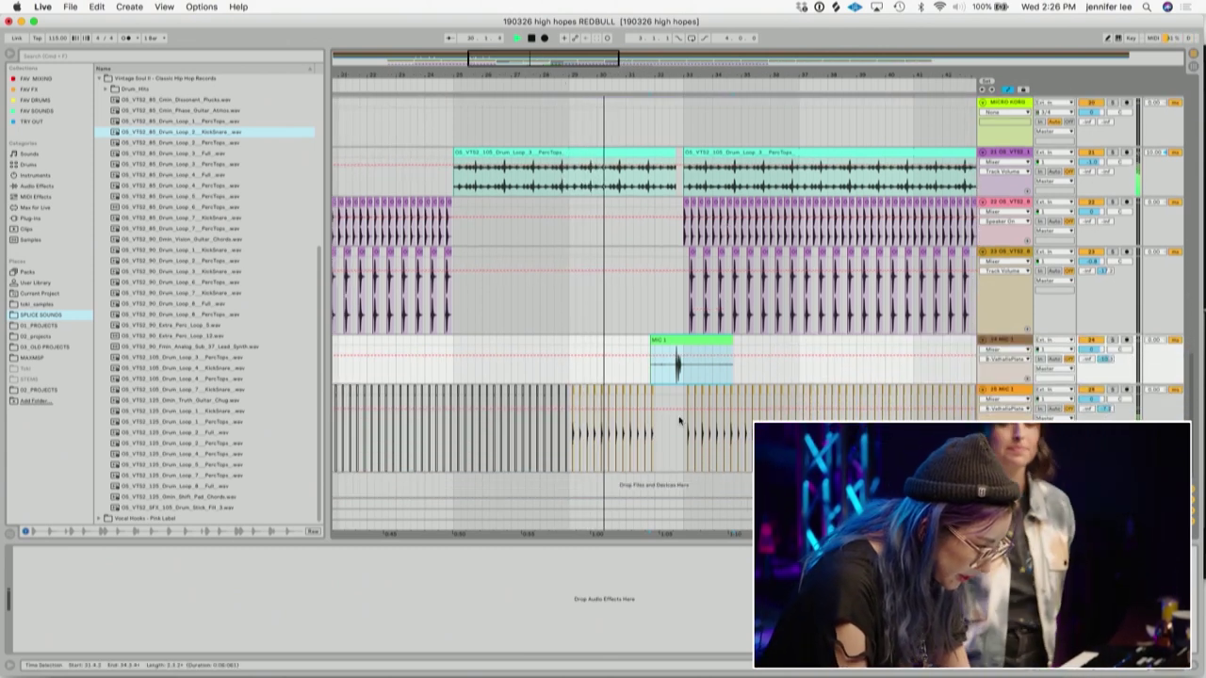
scroll(723, 306, "up", 3)
scroll(726, 304, "up", 3)
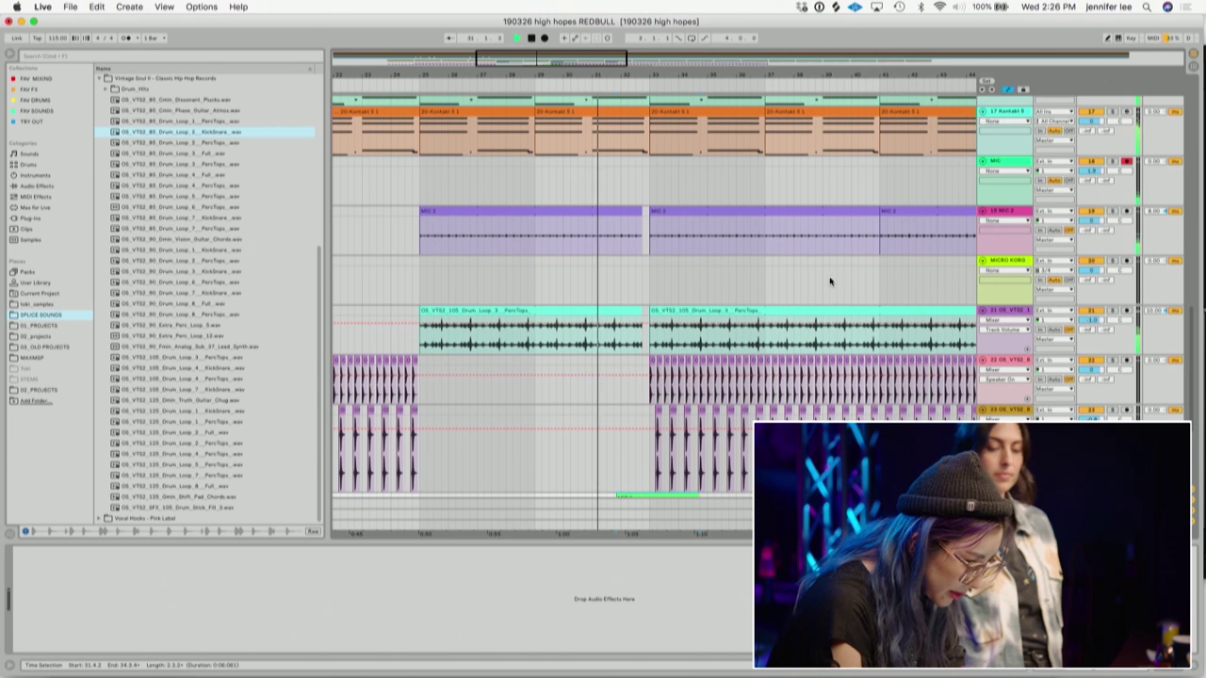
scroll(660, 377, "down", 3)
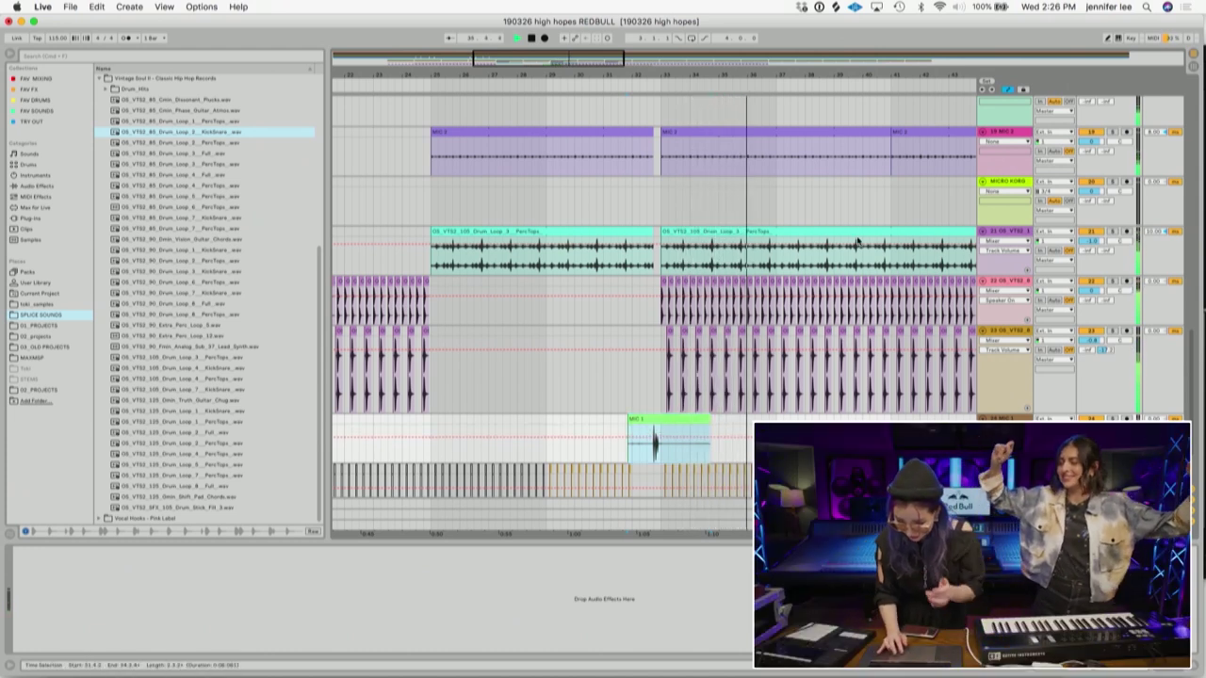
scroll(794, 175, "up", 15)
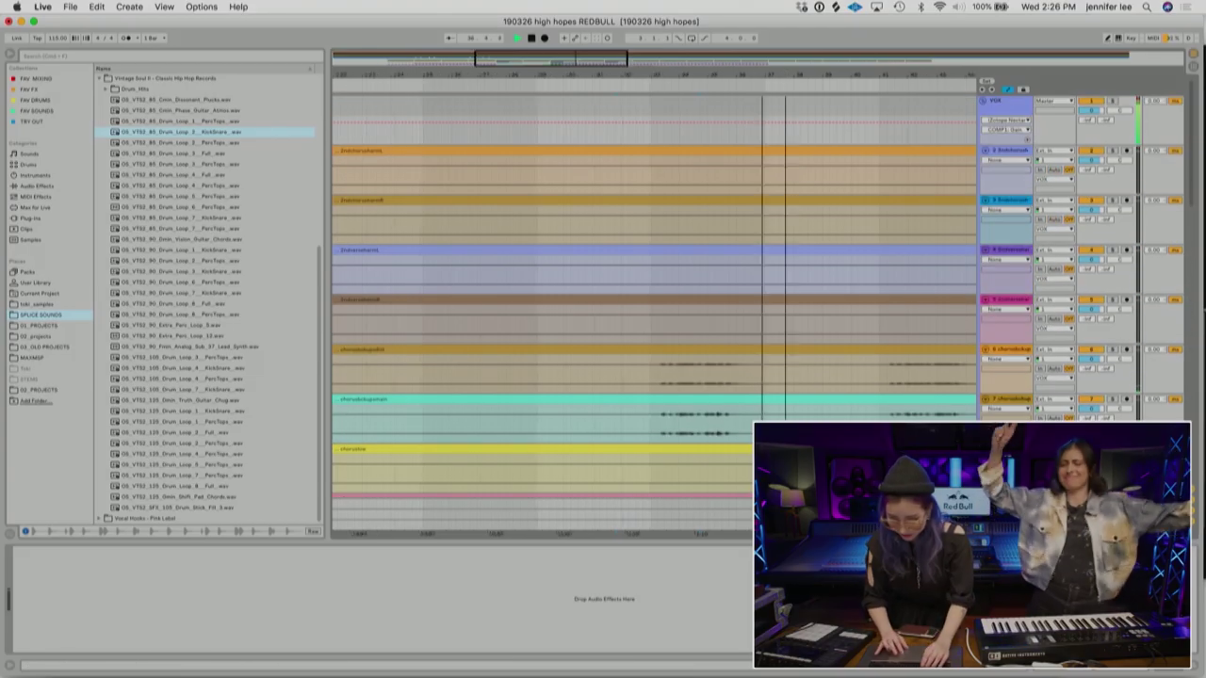